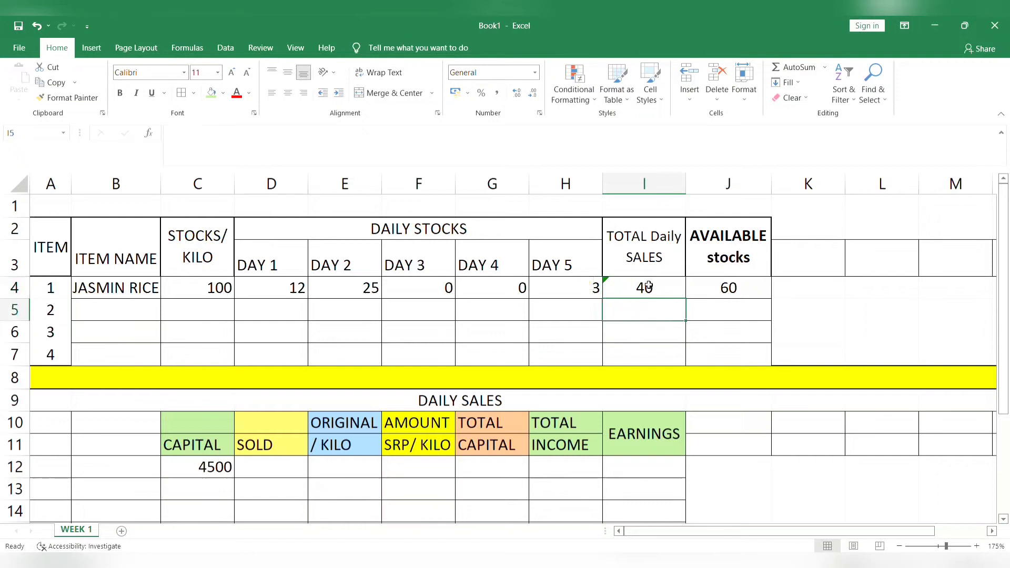
Step: Enter =I4 in D12 so the first SOLD cell shows the total daily sales of 40
left_click(262, 466)
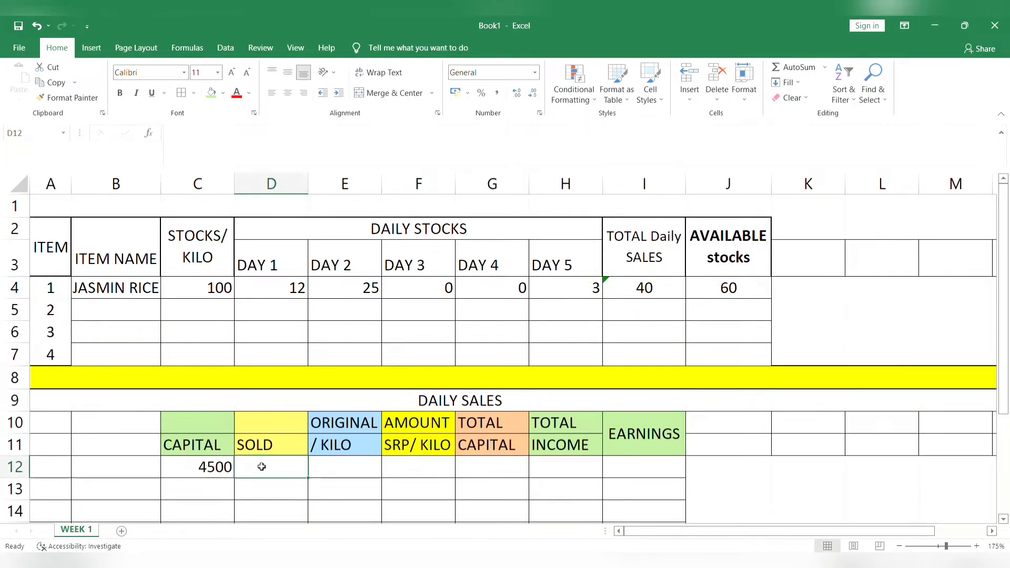
type("=")
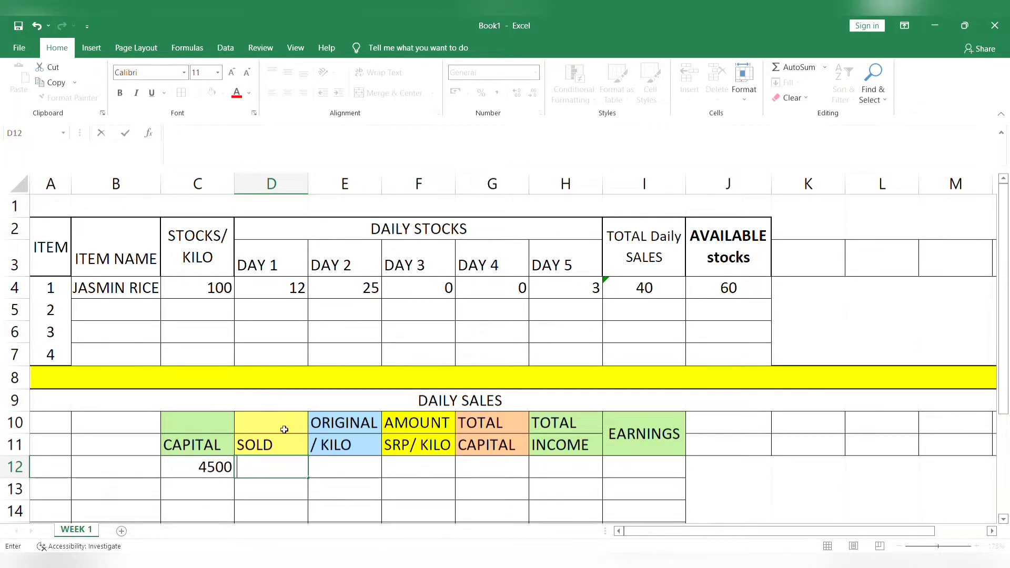
left_click(651, 288)
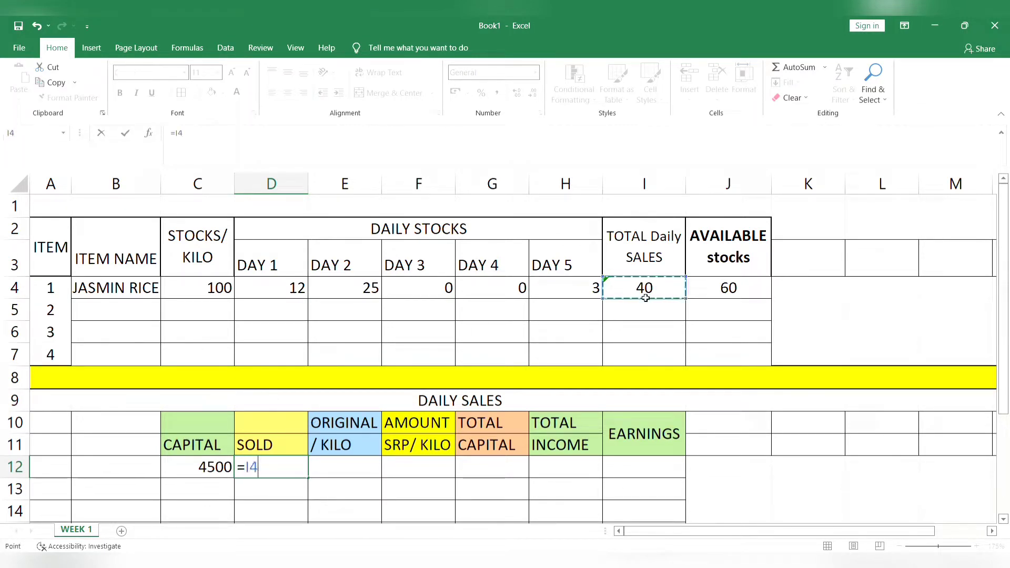
key("Return")
scroll(368, 416, "down", 1)
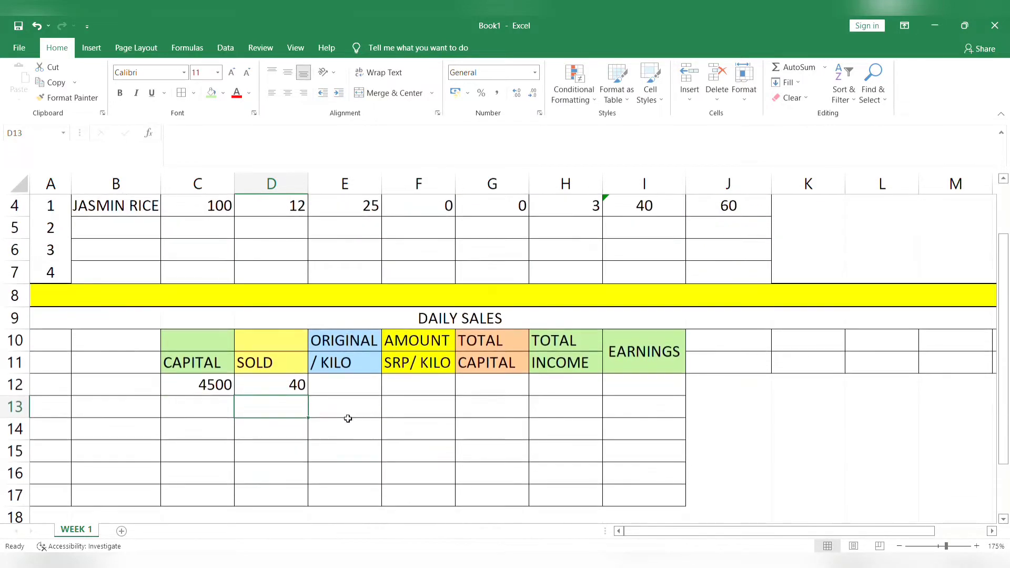
scroll(349, 417, "up", 1)
left_click(279, 472)
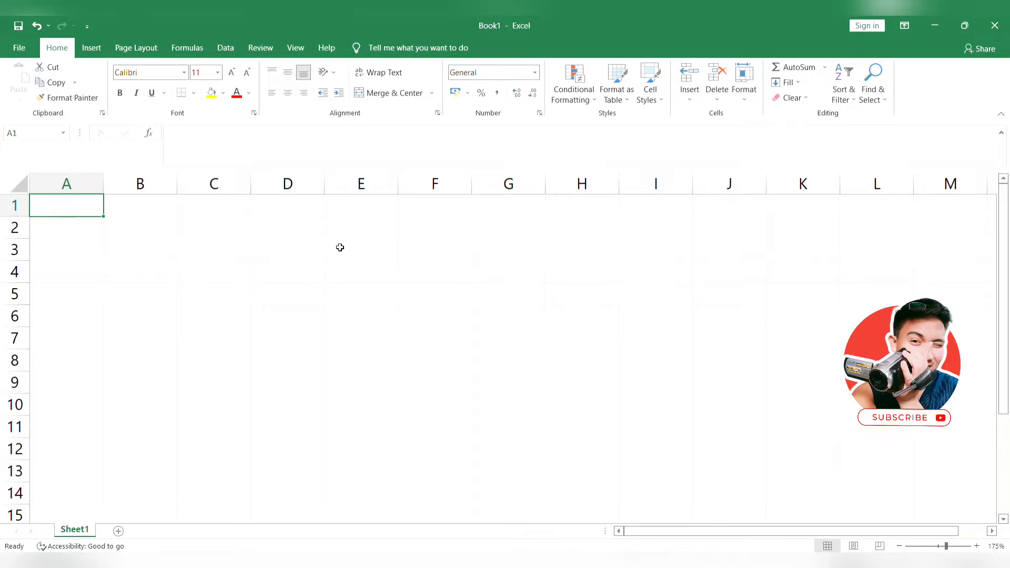
mouse_move(102, 208)
left_mouse_down()
mouse_move(960, 227)
mouse_move(904, 229)
left_mouse_up()
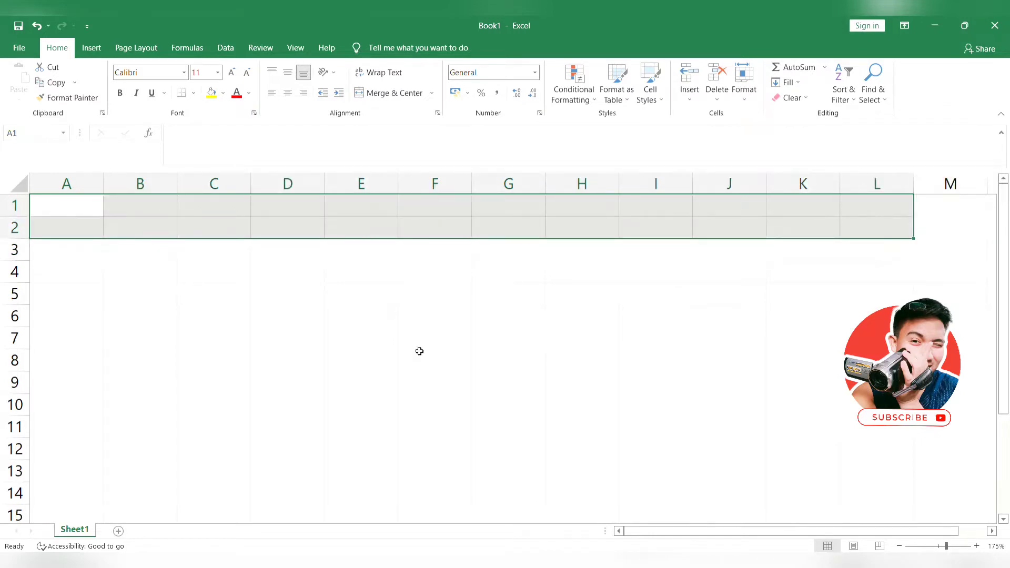
left_click(457, 319)
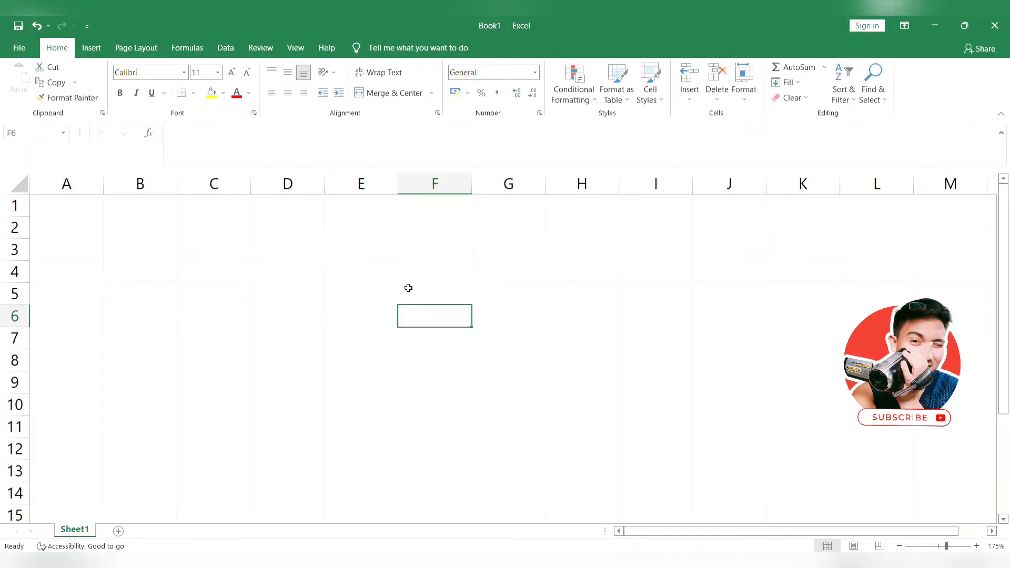
left_click_drag(333, 278, 783, 430)
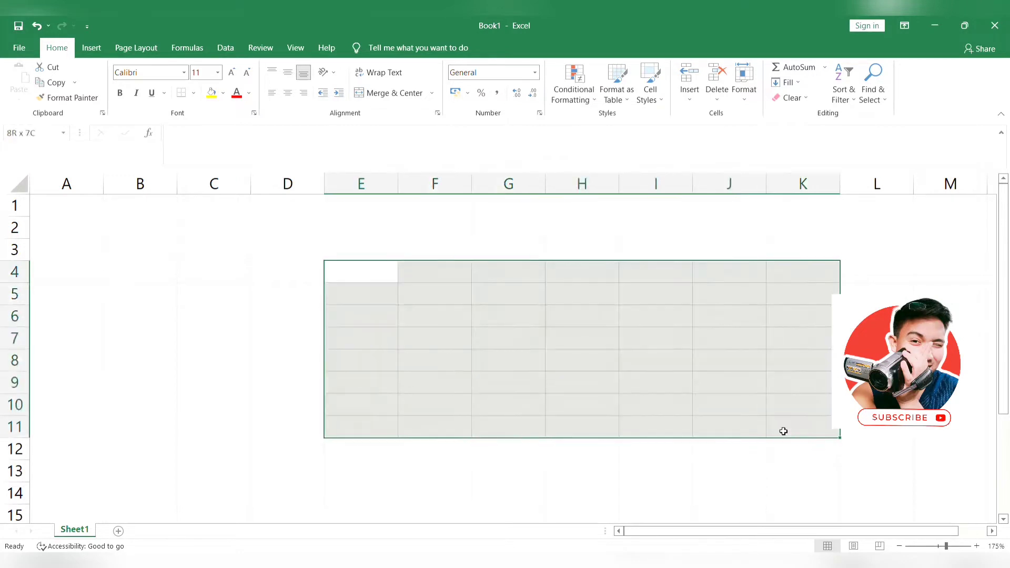
left_click(376, 95)
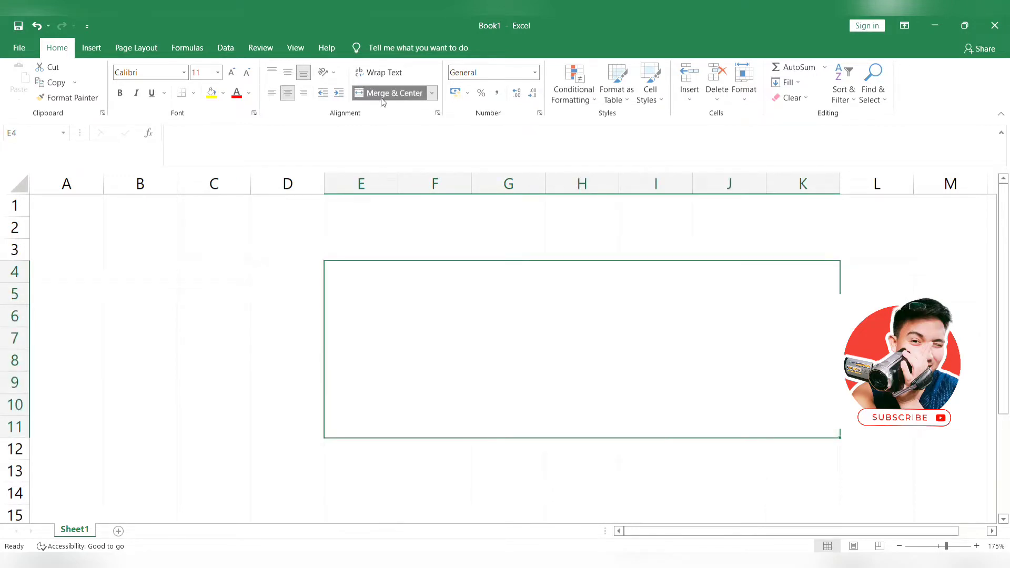
type("WHOL")
key("BackSpace")
key("BackSpace")
key("BackSpace")
key("BackSpace")
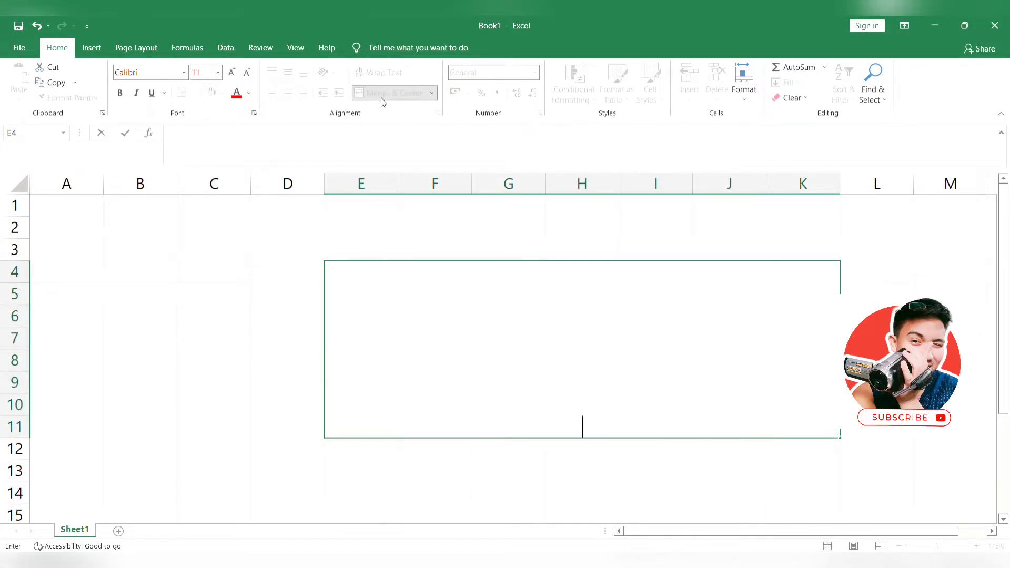
type("WH")
type("OLE S")
key("BackSpace")
type("SALE")
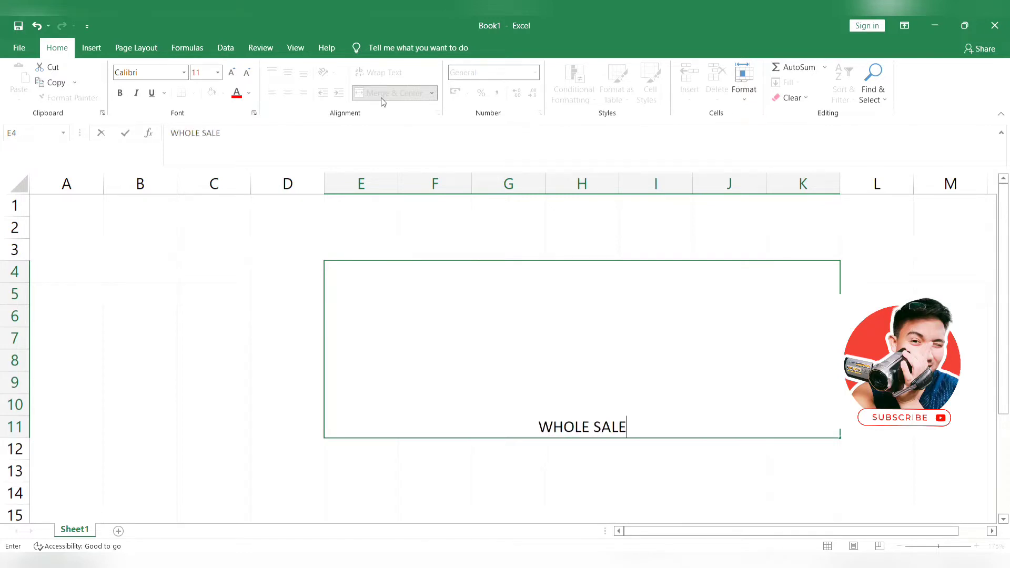
key("BackSpace")
key("BackSpace")
key("BackSpace")
key("BackSpace")
key("BackSpace")
type("SALER")
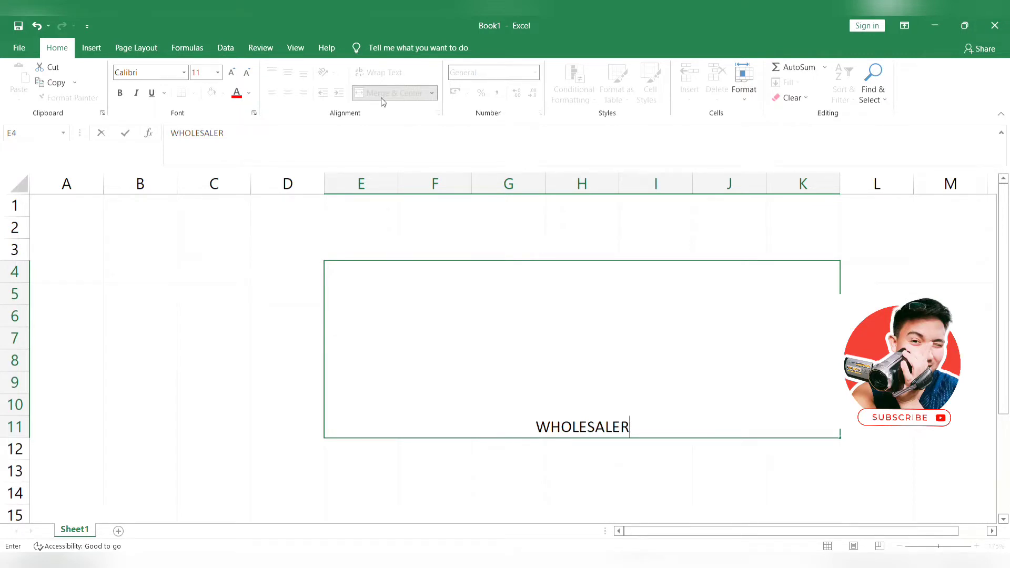
key("BackSpace")
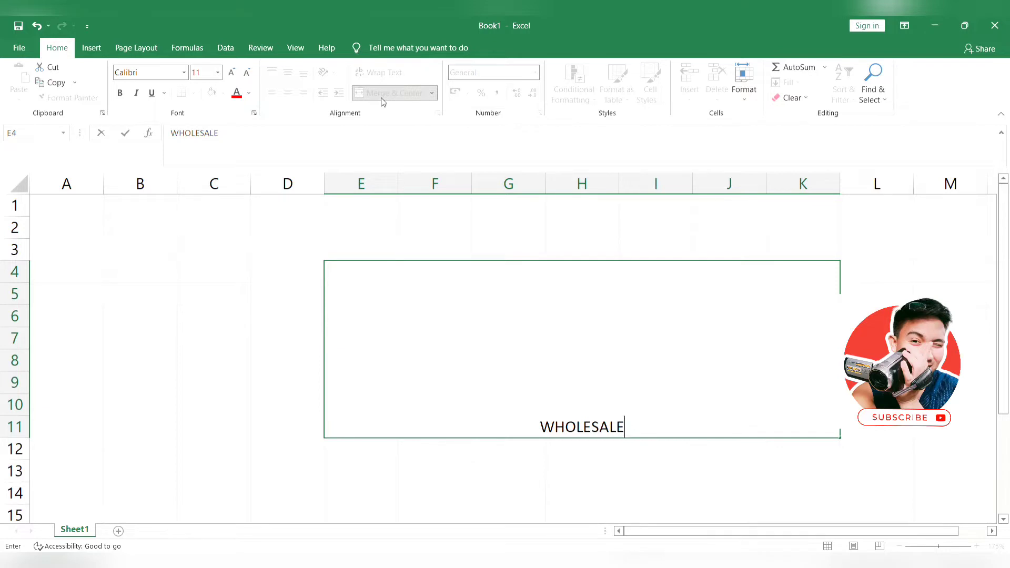
key("BackSpace")
key("BackSpace")
key("BackSpace")
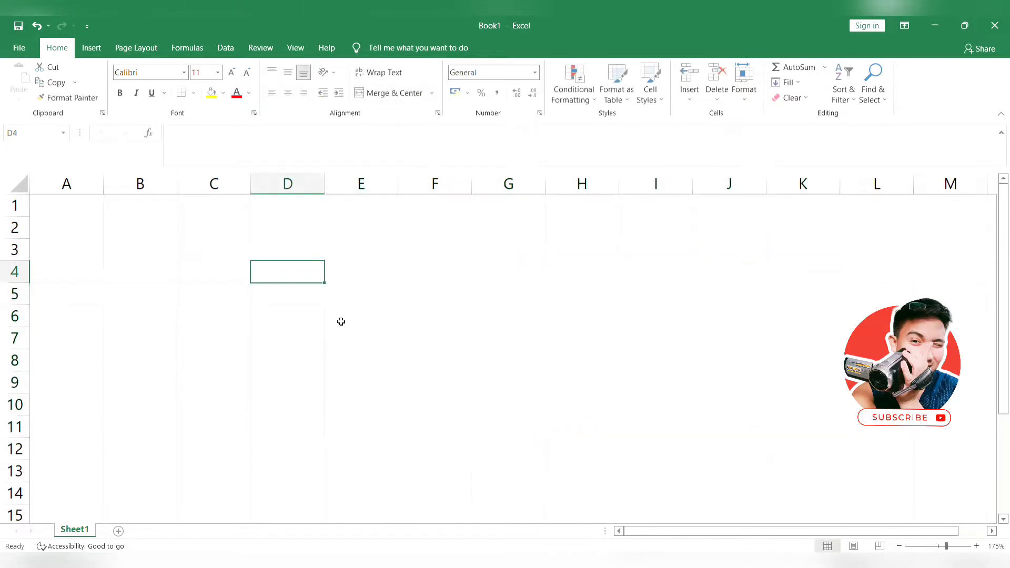
Step: Undo the merged E4:K11 block and enter the STOCKS label in B3
left_click(398, 97)
left_click(249, 258)
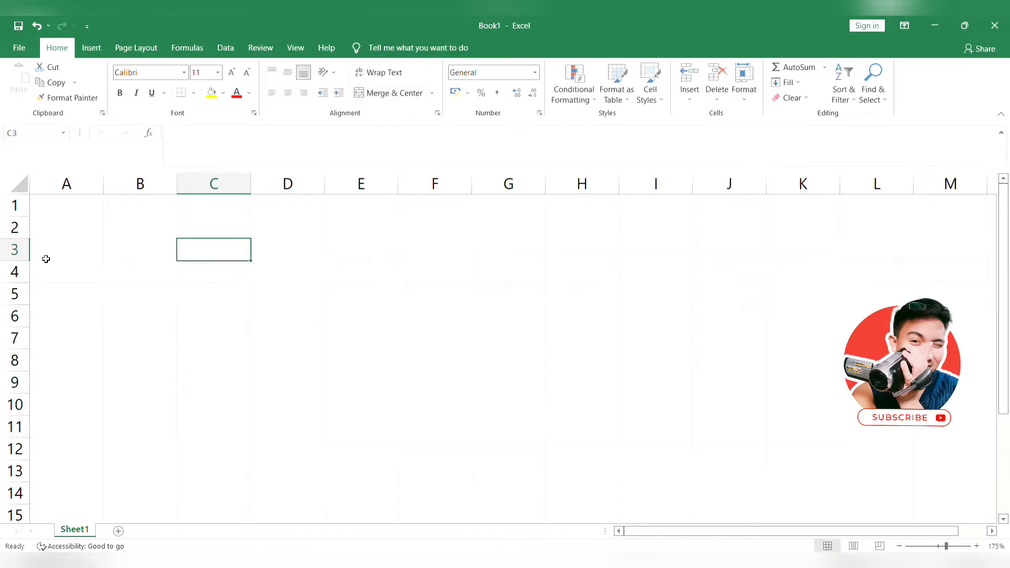
left_click(86, 280)
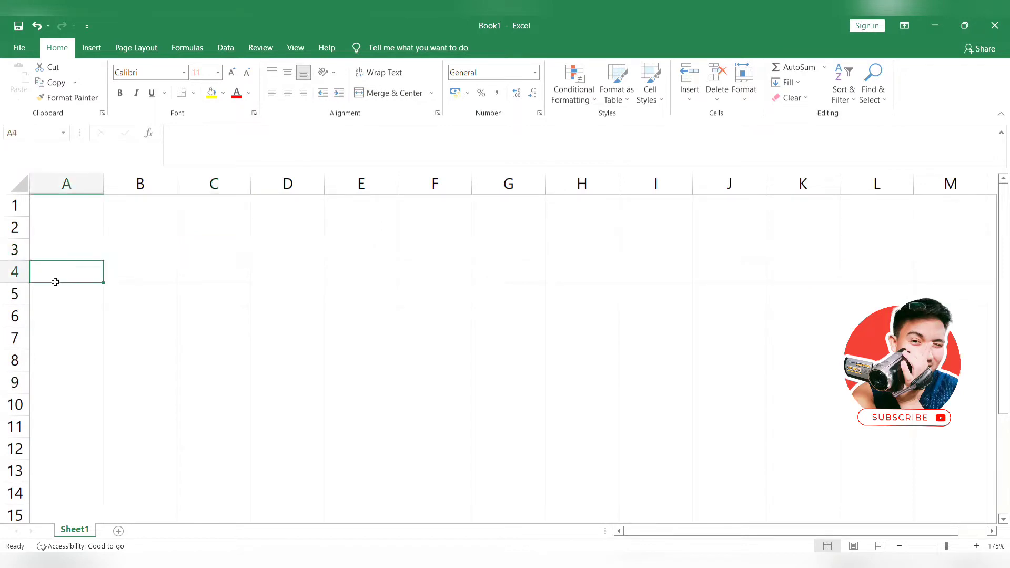
left_click(74, 248)
left_click(126, 402)
left_click(83, 233)
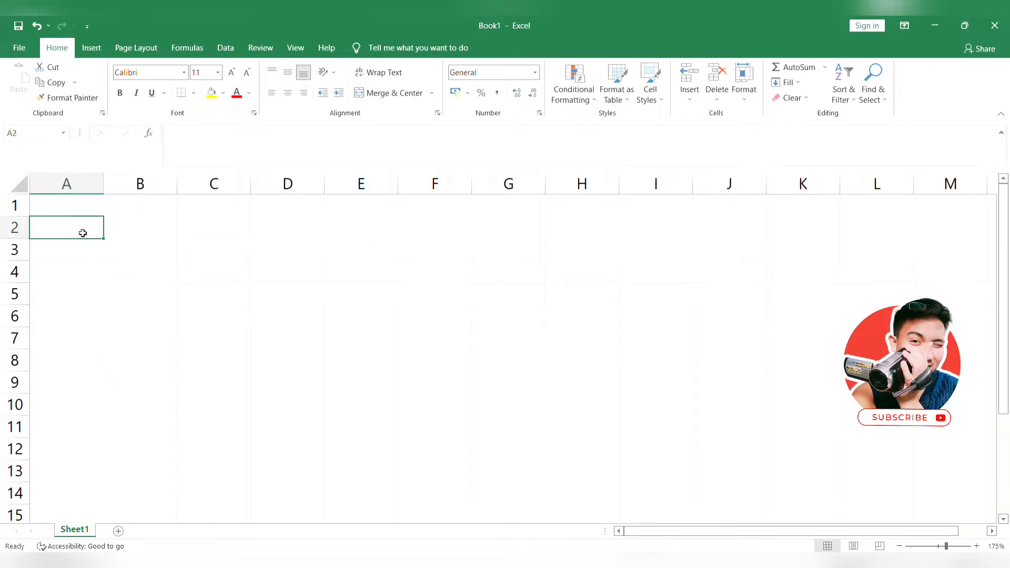
key("Right")
type("S")
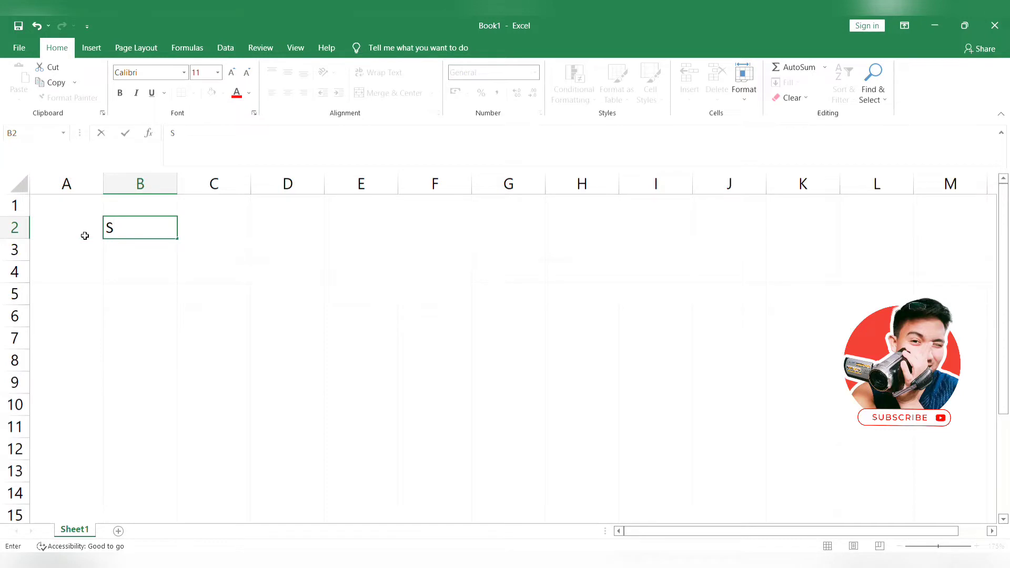
key("Return")
type("STOCKS")
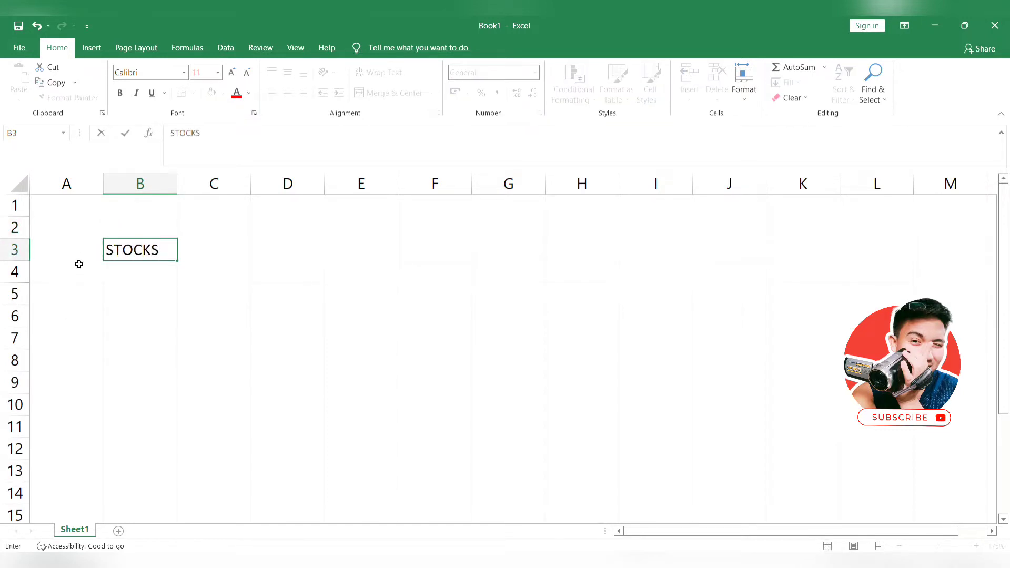
key("Left")
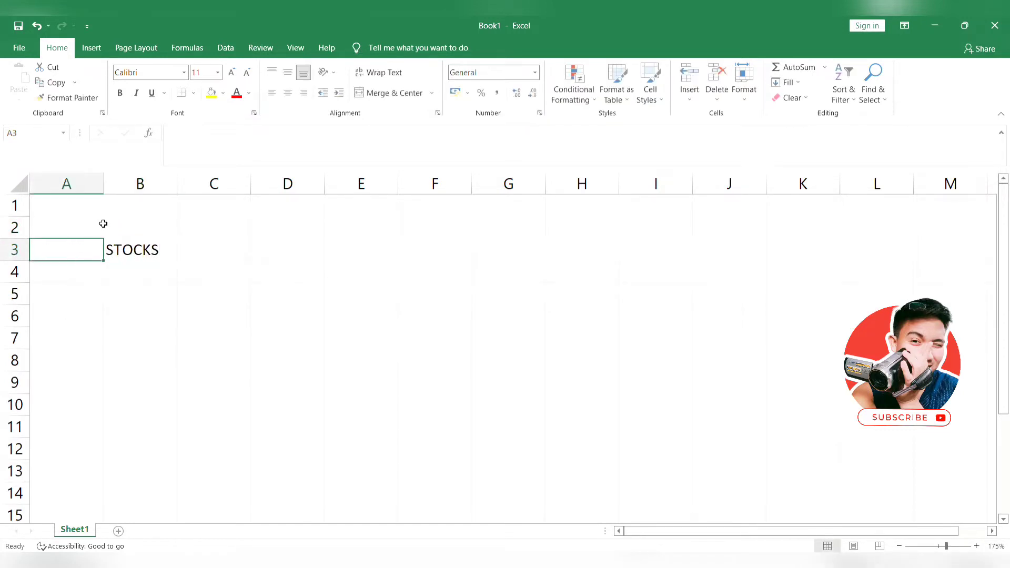
left_click(379, 452)
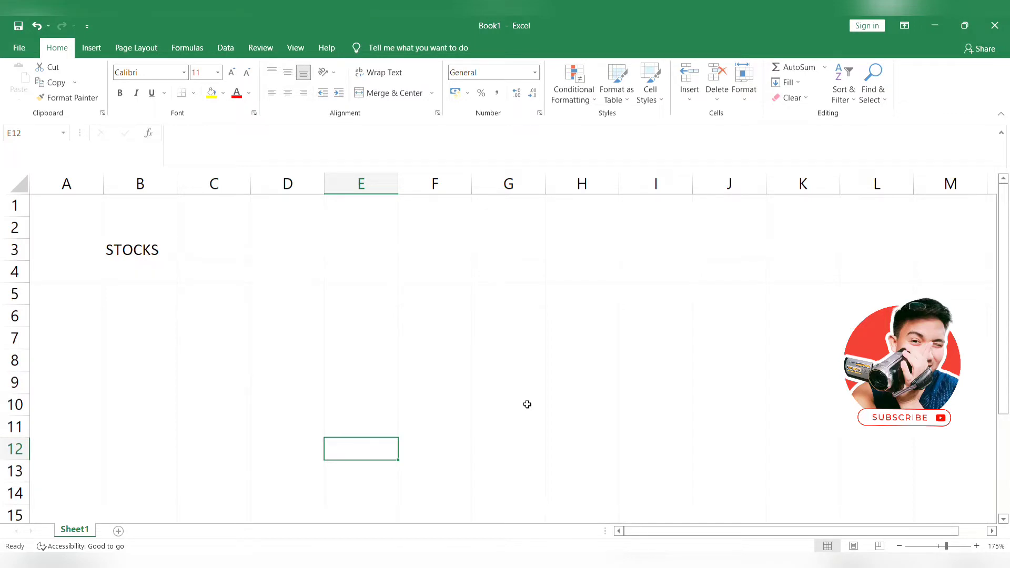
left_click(74, 311)
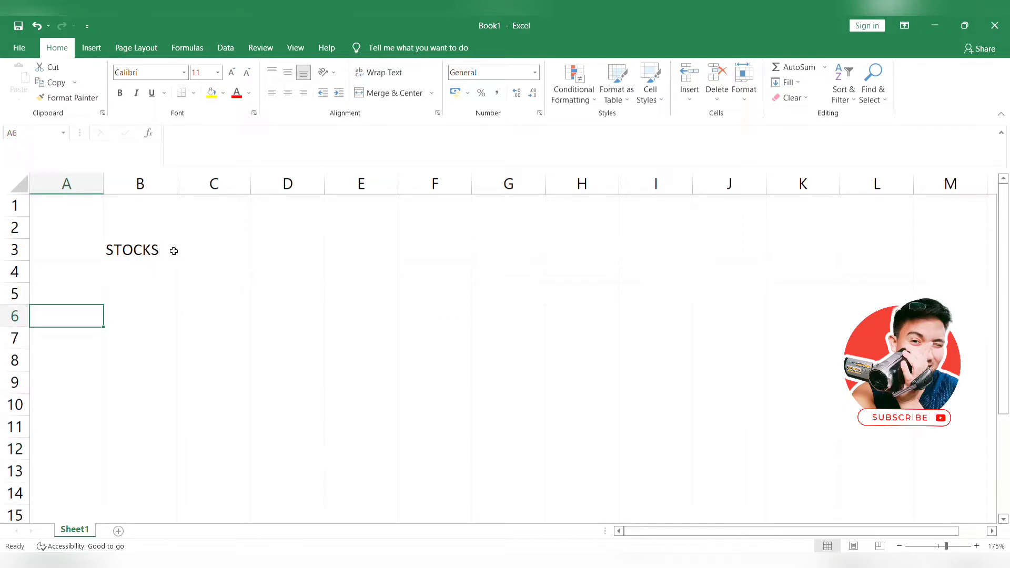
Step: Enter the day headings DAY 1 through DAY 5 across C3:G3
left_click(191, 247)
type("DA")
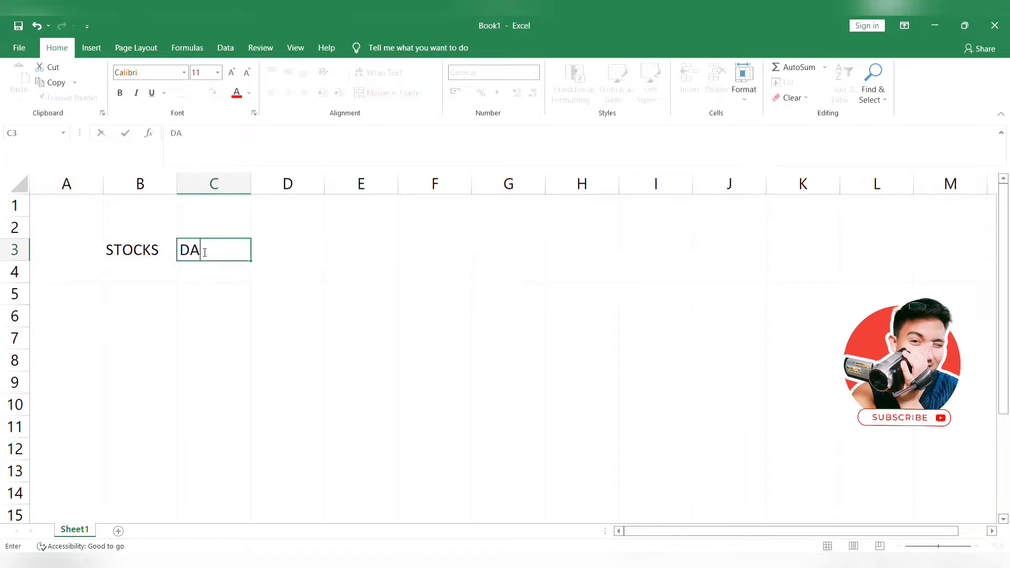
type("U")
key("Tab")
left_click(203, 250)
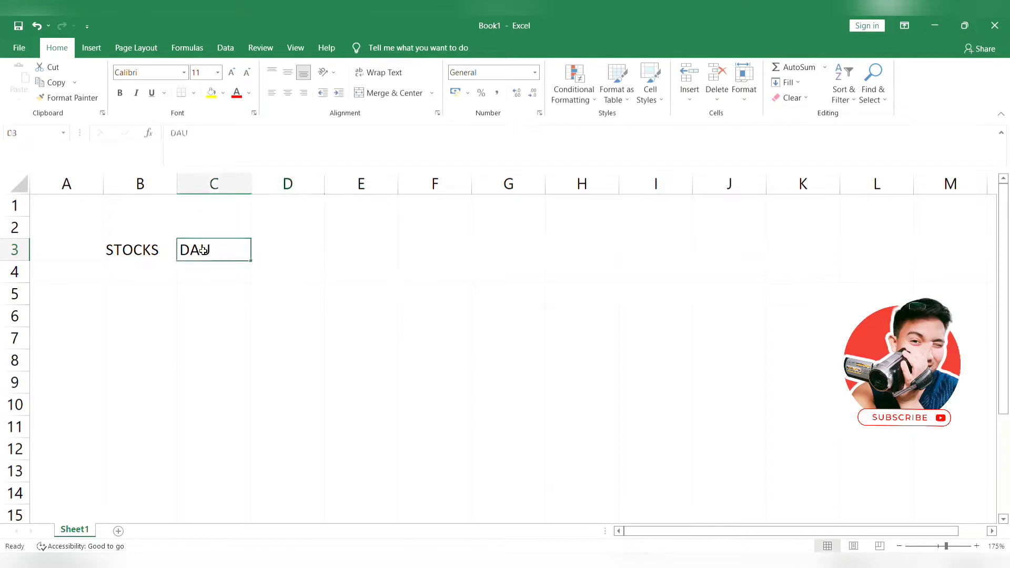
type("DAY 1")
key("Tab")
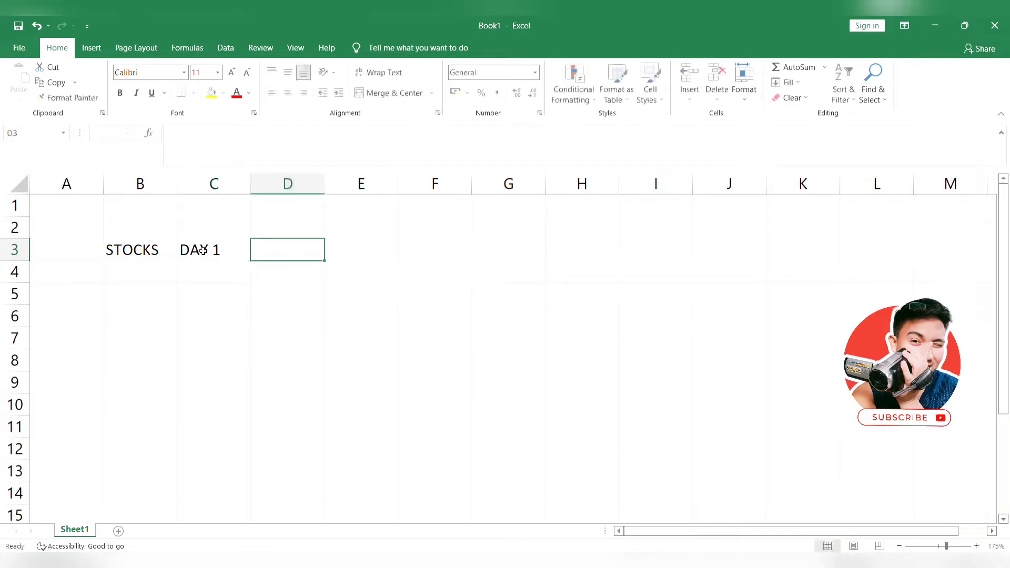
type("DAY 2")
key("Tab")
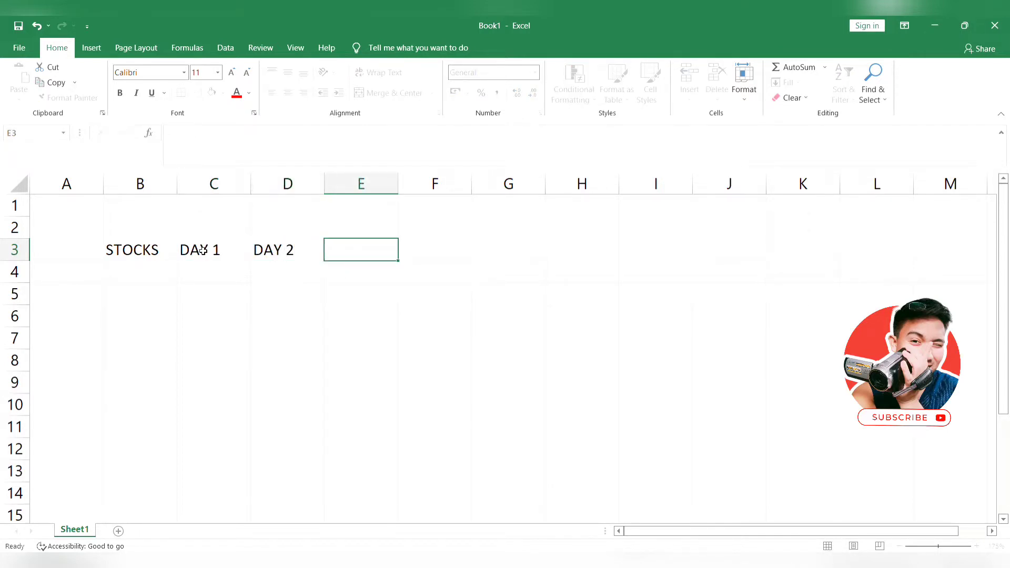
type("DAY 3")
key("Tab")
type("DAY")
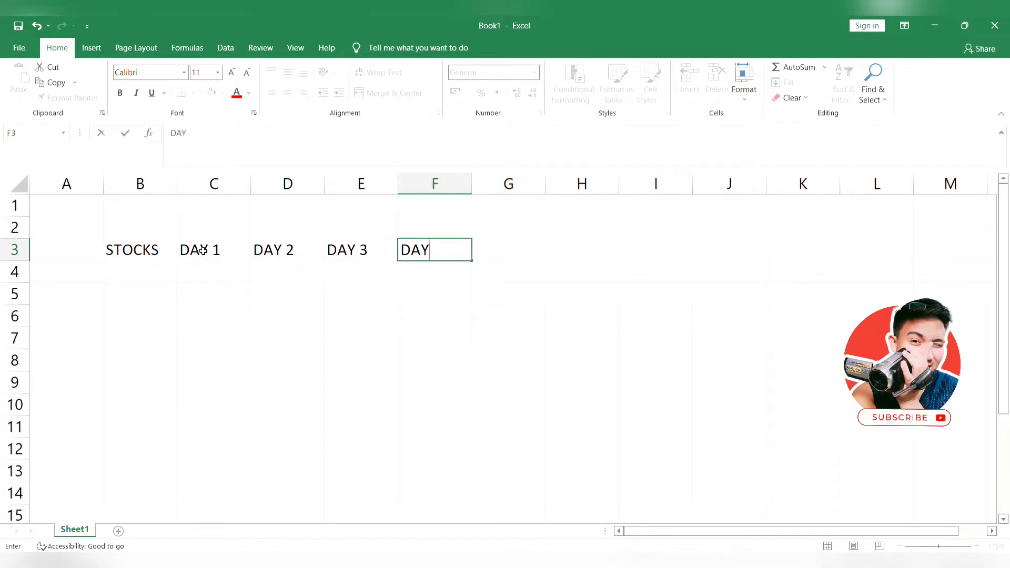
type(" 4")
key("Tab")
type("DAY")
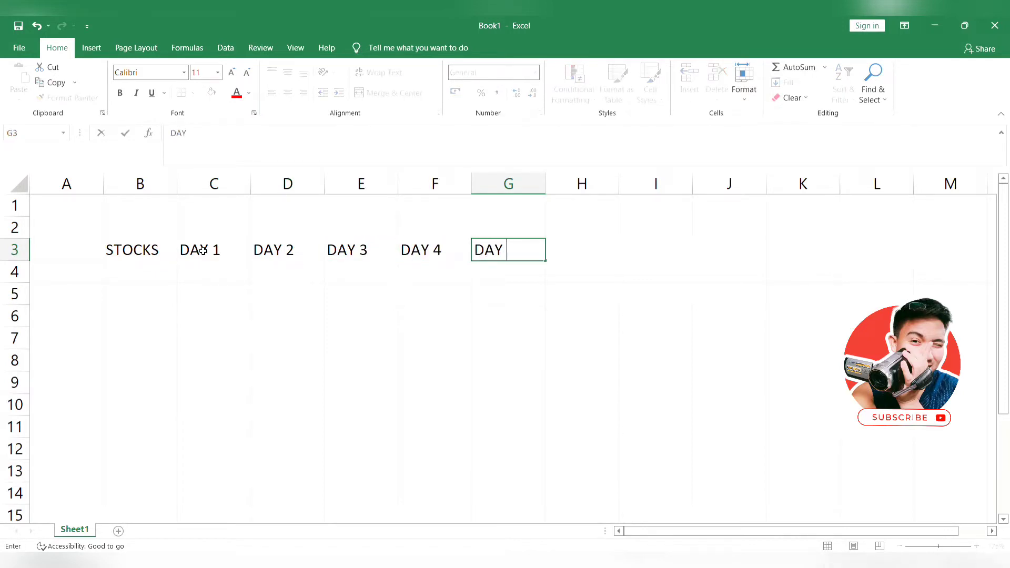
key("Return")
key("Up")
key("Left")
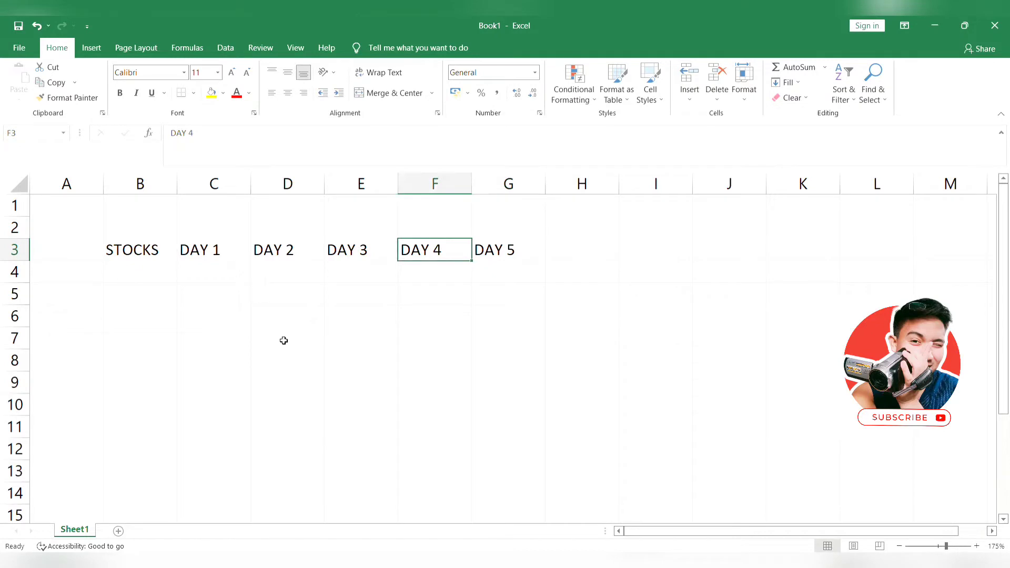
Step: Merge and centre C2:G2 and enter the heading DAILY SALES
left_click(284, 340)
left_click_drag(234, 228, 483, 227)
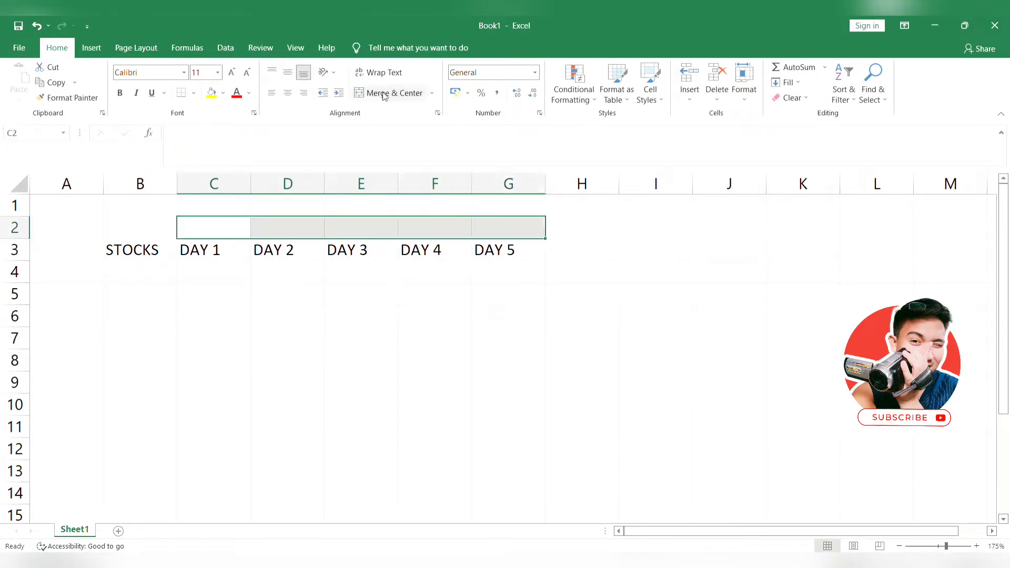
left_click(384, 95)
left_click(303, 280)
left_click(310, 231)
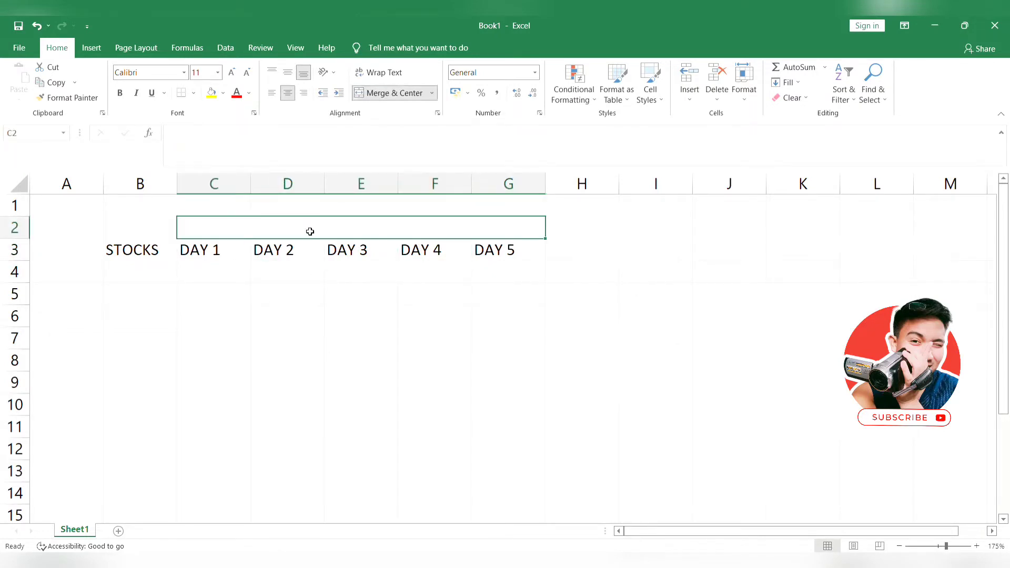
type("DAILY")
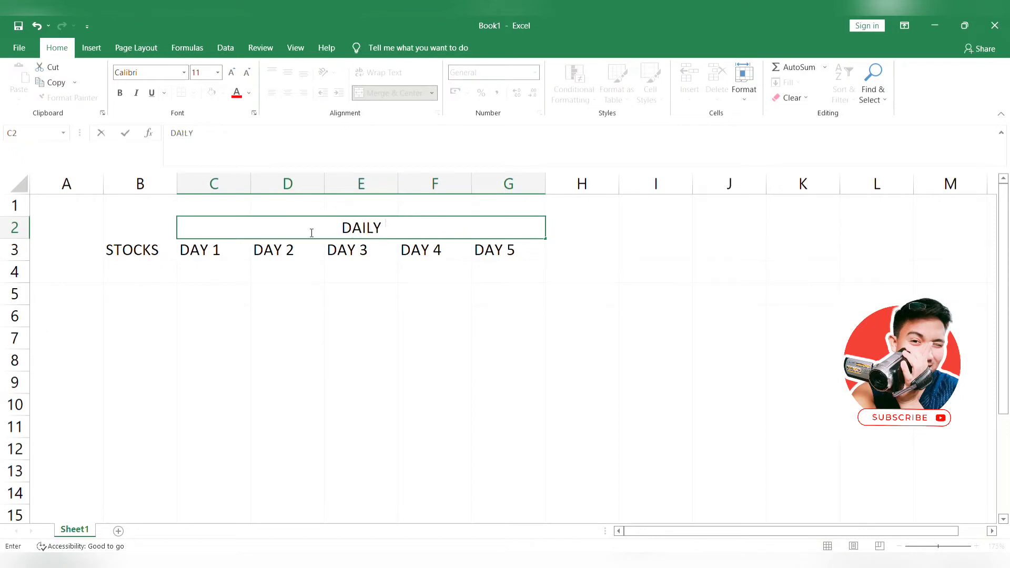
type(" SALES")
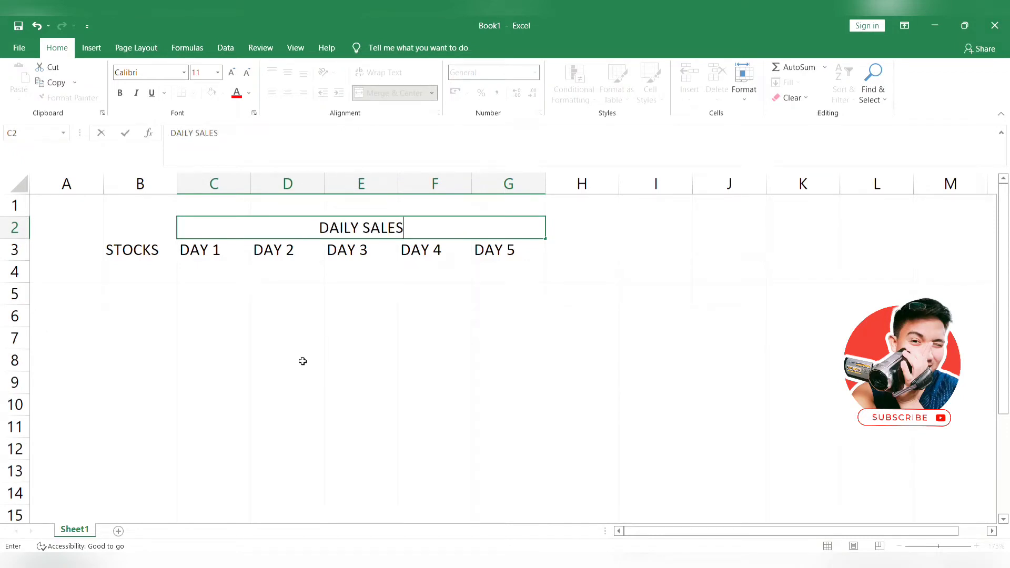
left_click(302, 361)
Step: Enter TOTAL in H2 and SALES in H3, centred in their cells
left_click(605, 227)
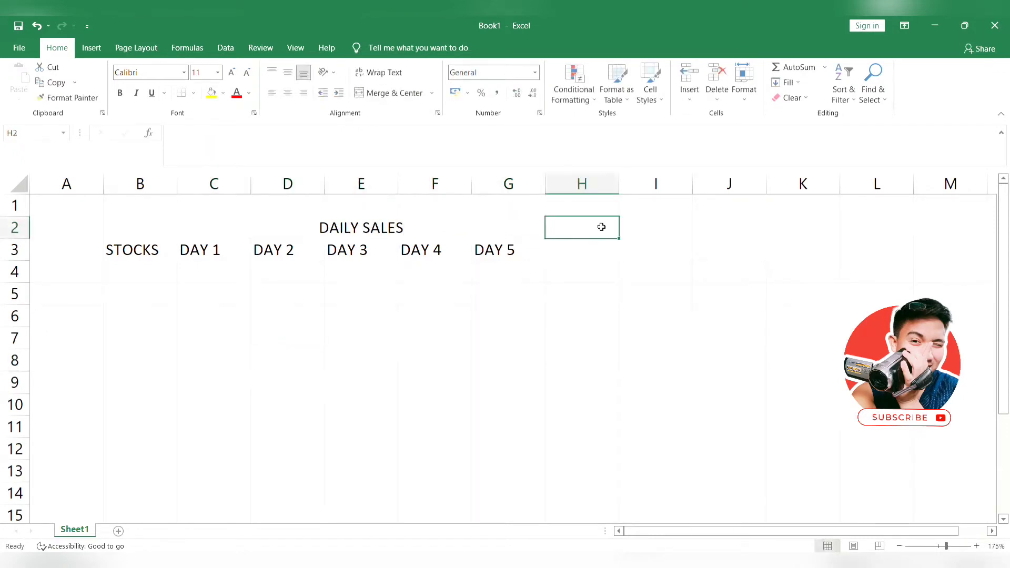
type("TOTAL")
key("Return")
type("S")
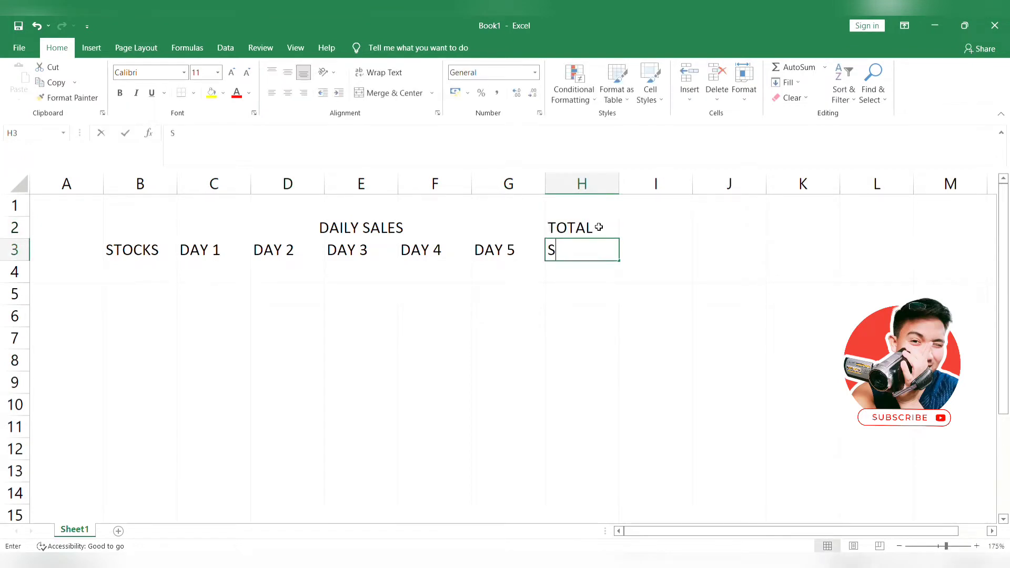
type("ALES")
left_click(578, 382)
left_click_drag(575, 227, 576, 250)
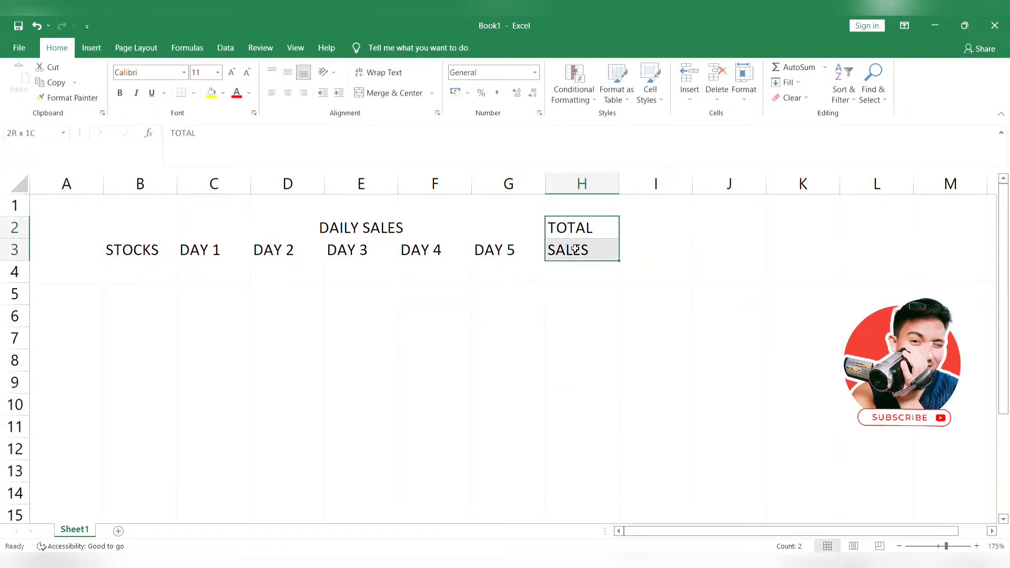
left_click(288, 93)
left_click(397, 356)
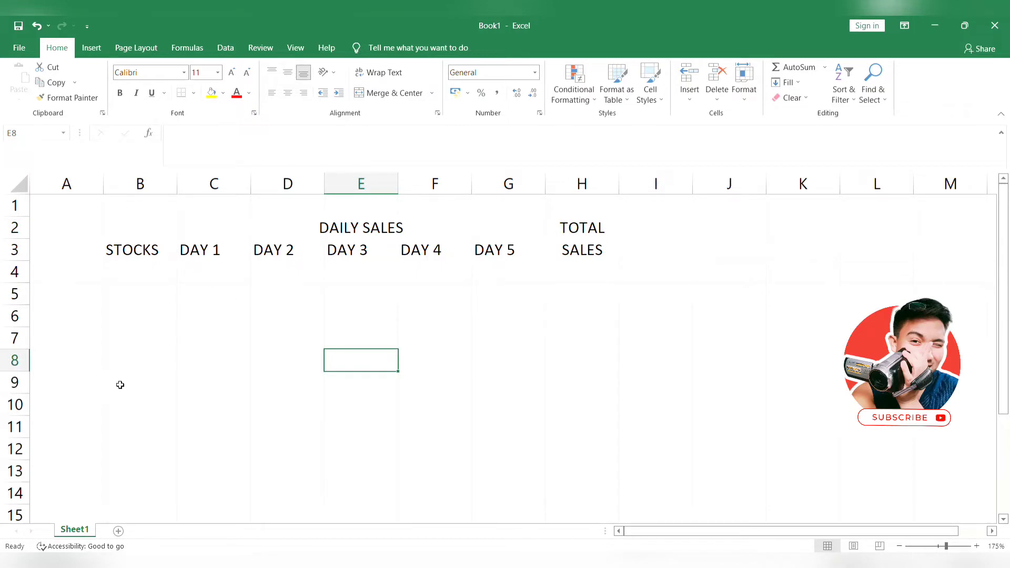
Step: Number the stock rows 1 to 4 in A4:A7
left_click(57, 406)
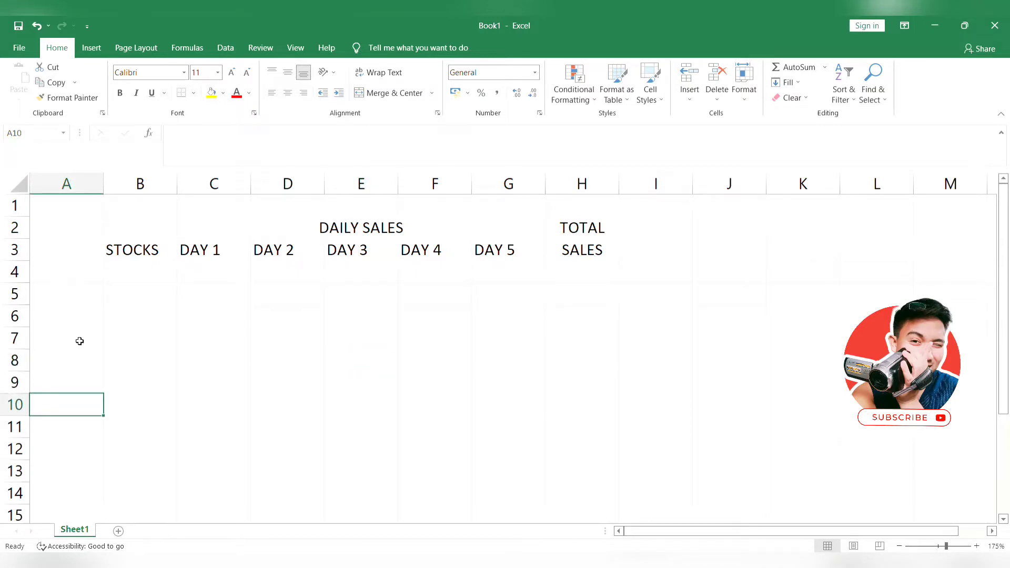
left_click(79, 269)
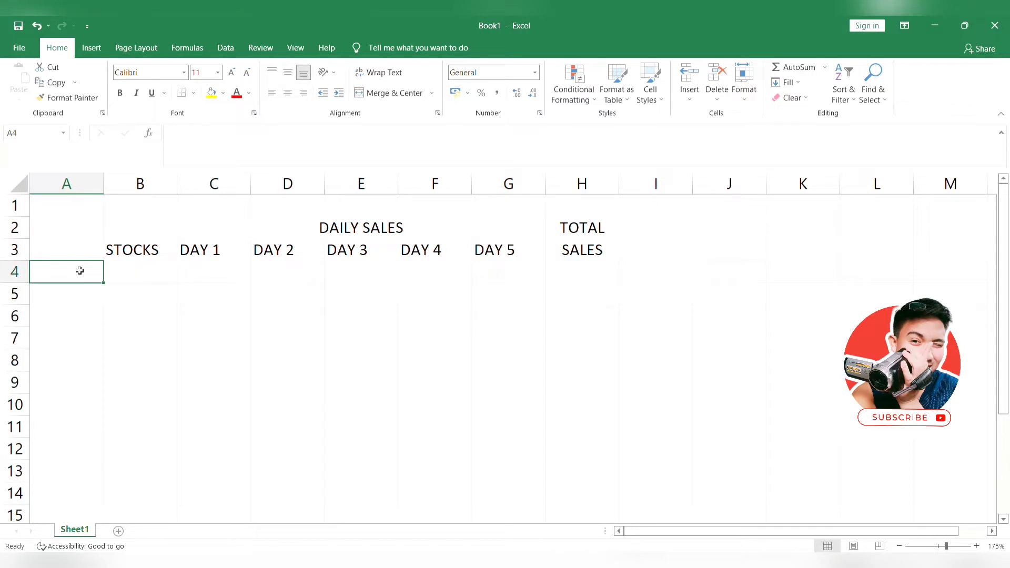
type("1 2")
key("Return")
type("3")
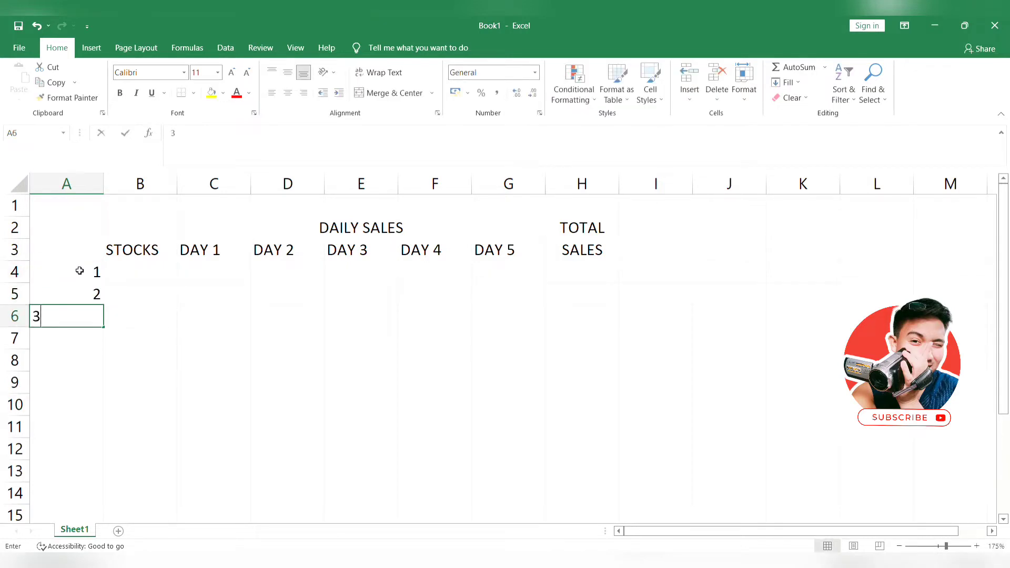
key("Return")
type("4")
key("Return")
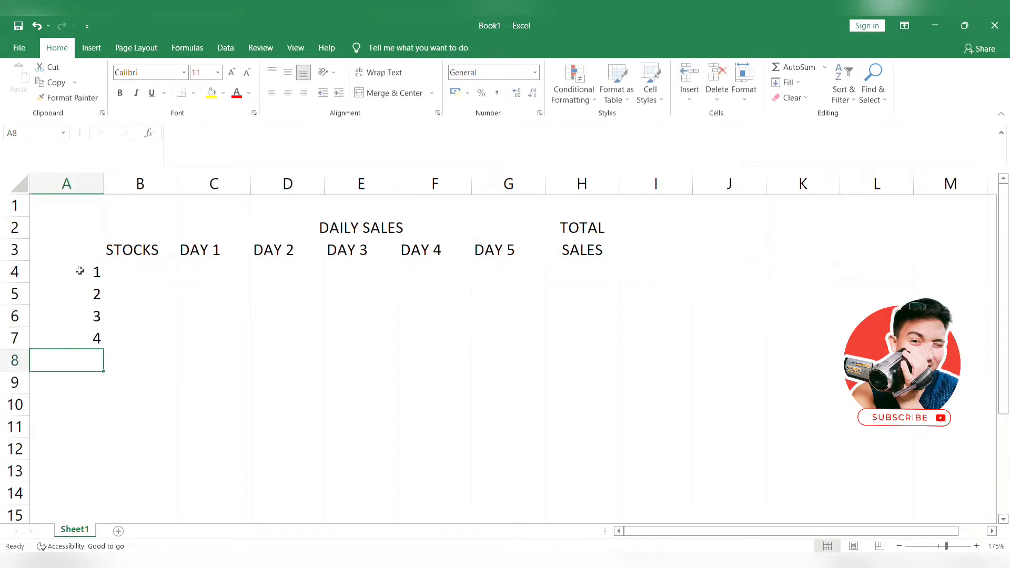
Step: Fill row 8 across the table with yellow and give it black borders
left_click(185, 377)
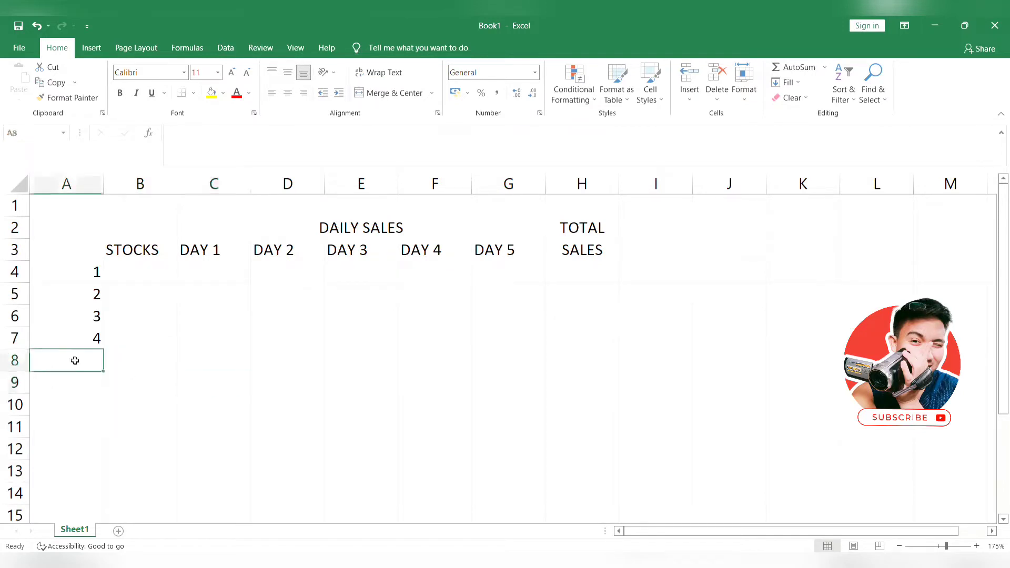
left_click_drag(73, 359, 978, 361)
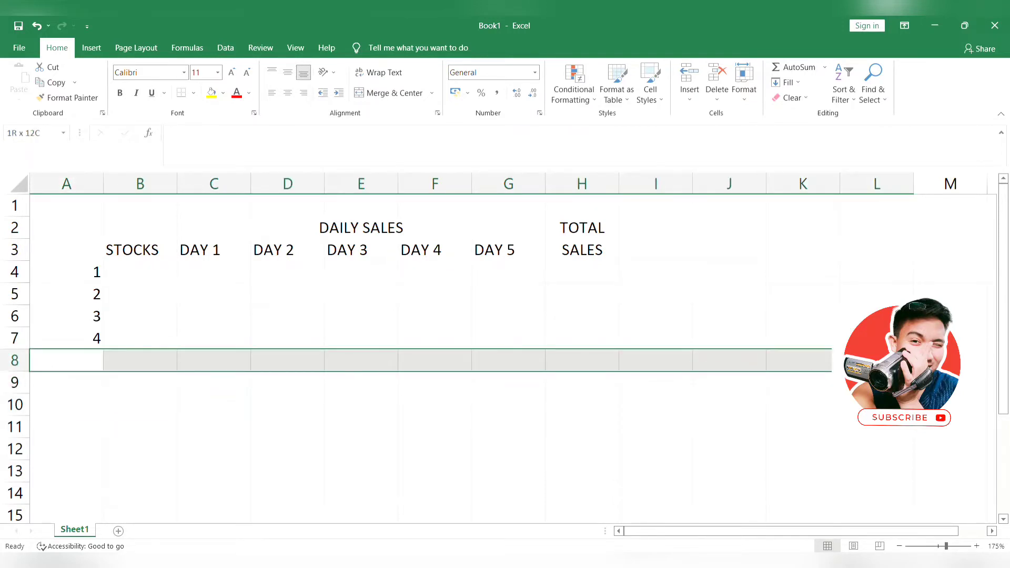
left_click(212, 94)
left_click(192, 97)
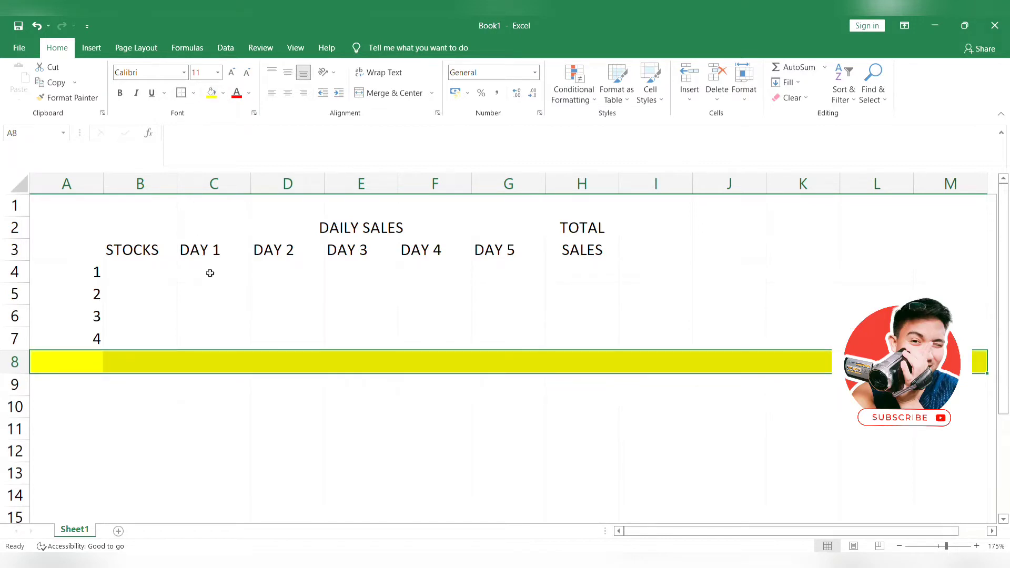
left_click(297, 426)
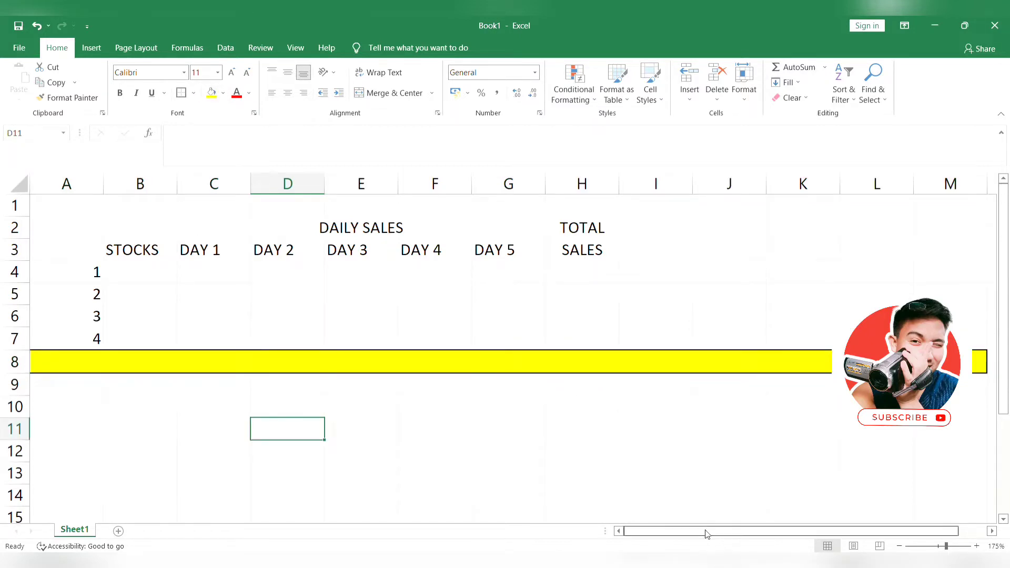
left_click(239, 431)
Step: Edit the merged C2 heading in the formula bar so it reads DAILY STOCKS
scroll(131, 386, "down", 1)
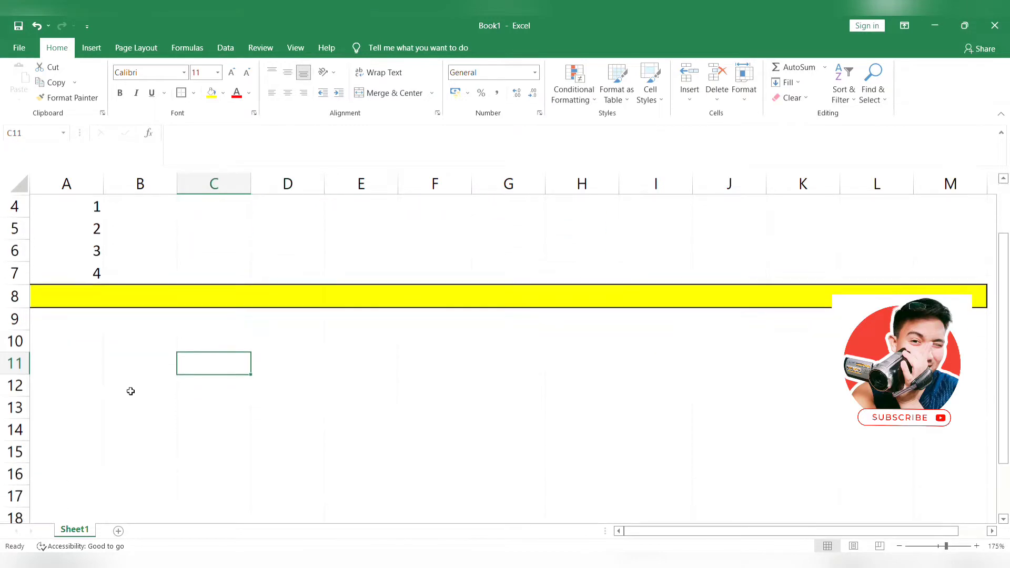
scroll(158, 400, "up", 1)
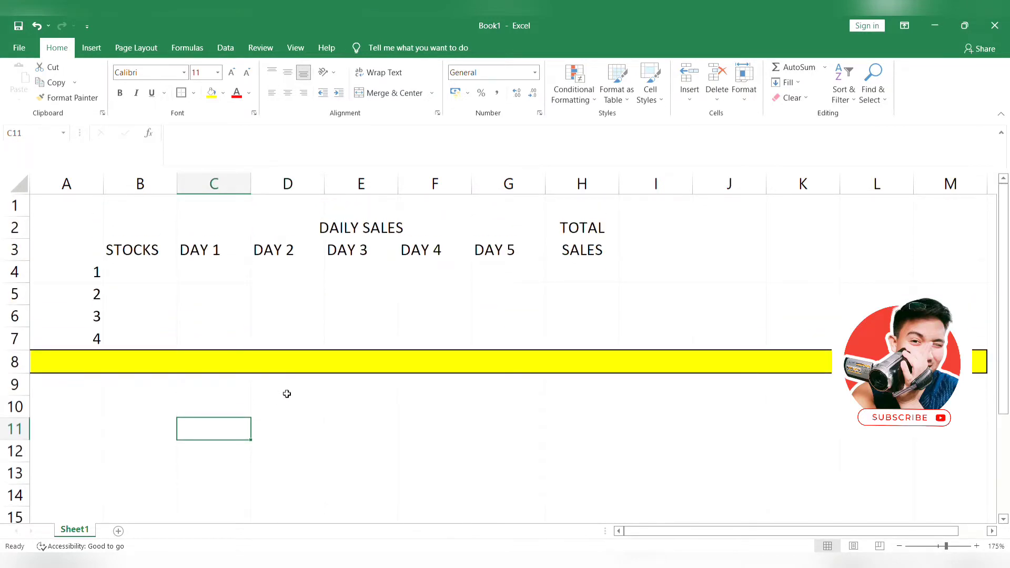
left_click(365, 233)
left_click(278, 141)
key("BackSpace")
key("BackSpace")
key("BackSpace")
key("BackSpace")
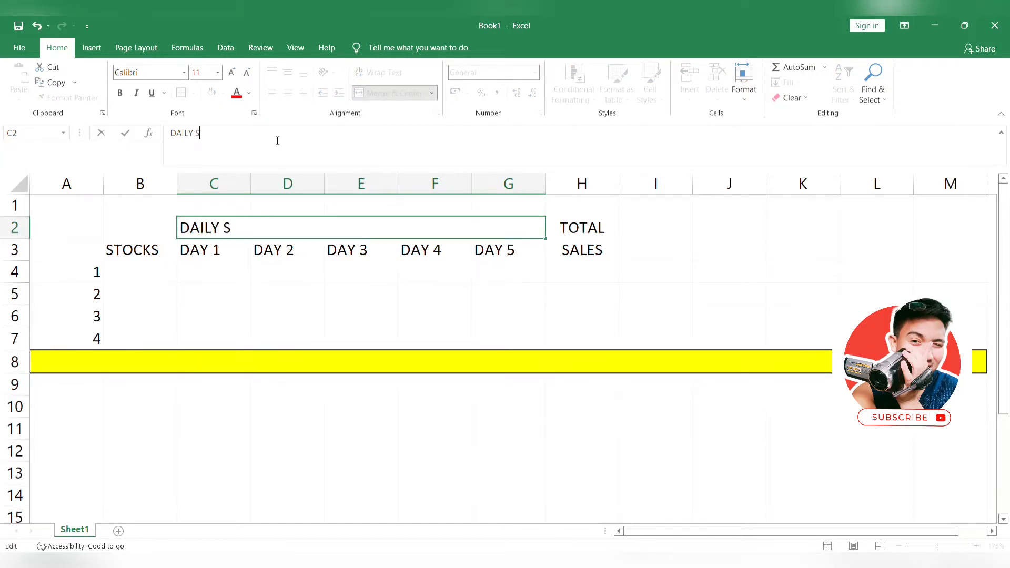
type("TOCKS")
left_click(316, 389)
left_click(199, 385)
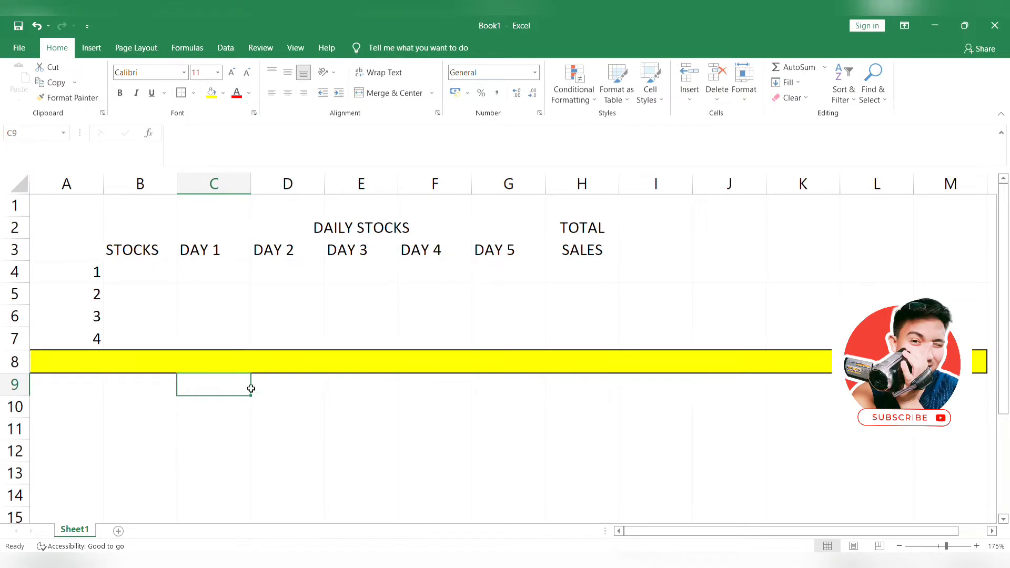
left_click_drag(250, 388, 535, 394)
Step: Merge and centre C9:H9 and enter the heading DAILY SALES in capitals
left_click(454, 455)
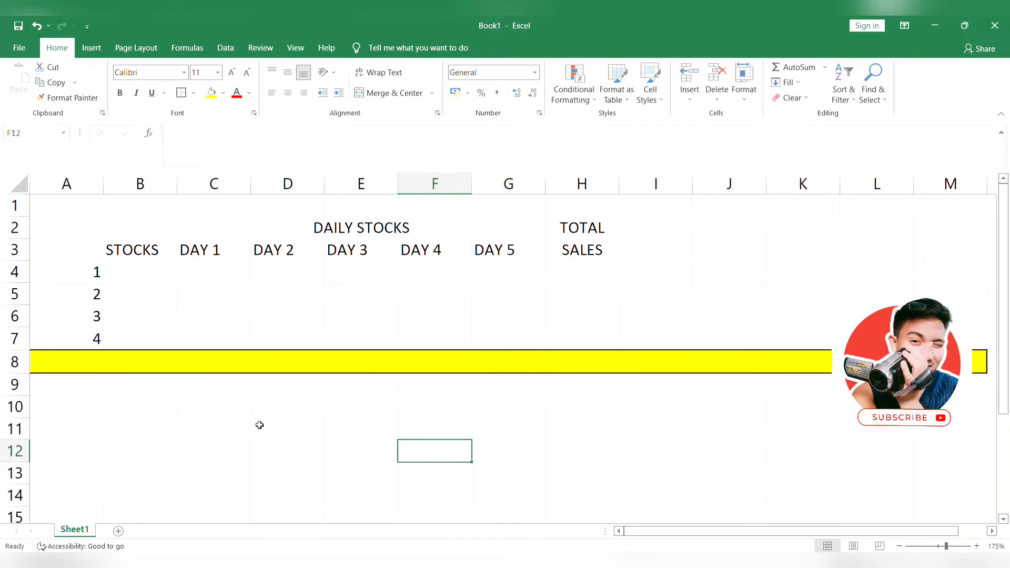
left_click_drag(221, 388, 559, 385)
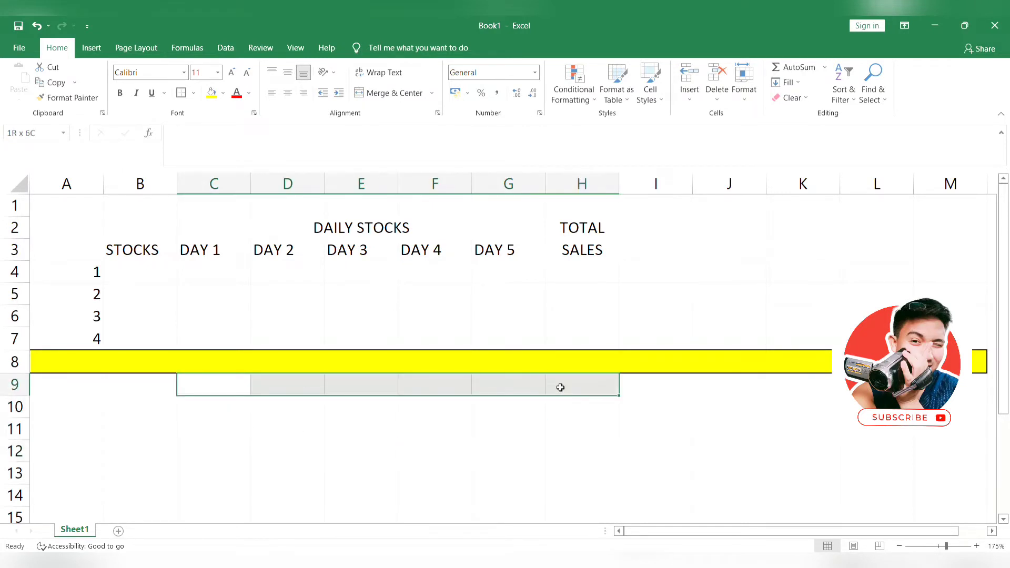
left_click(394, 93)
type("DI")
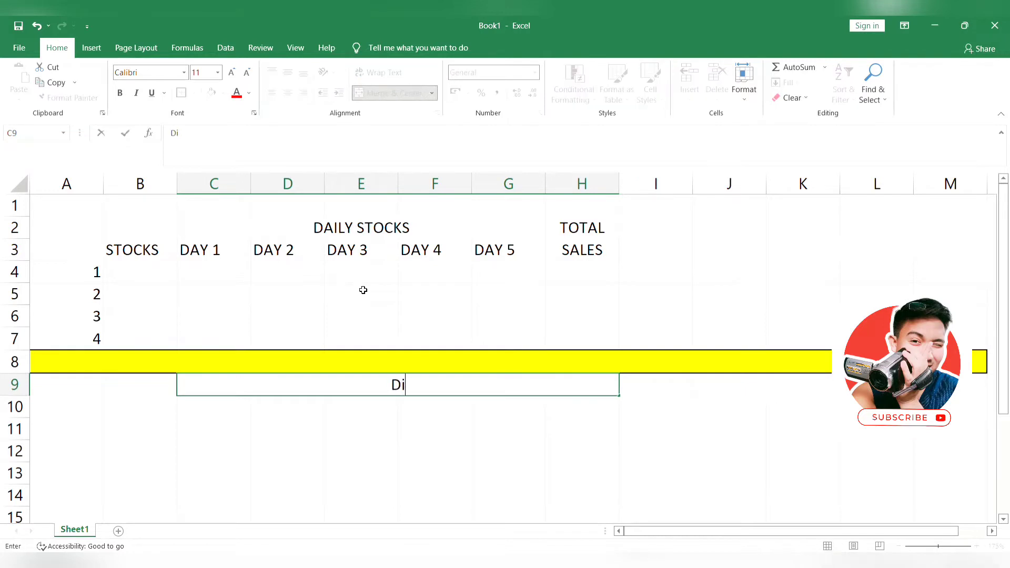
type("L")
key("BackSpace")
key("BackSpace")
type("a")
key("BackSpace")
key("BackSpace")
type("aily")
key("BackSpace")
key("BackSpace")
key("BackSpace")
key("BackSpace")
type("DAILY")
type(" SALES")
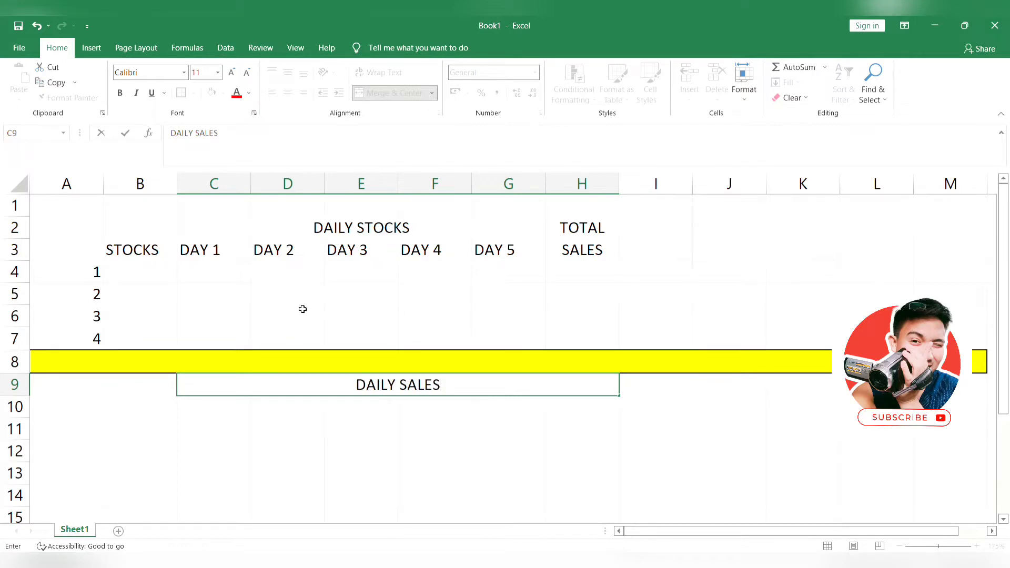
left_click(416, 449)
Step: Select cells across row 9 beneath the yellow band
left_click(394, 402)
left_click(338, 392)
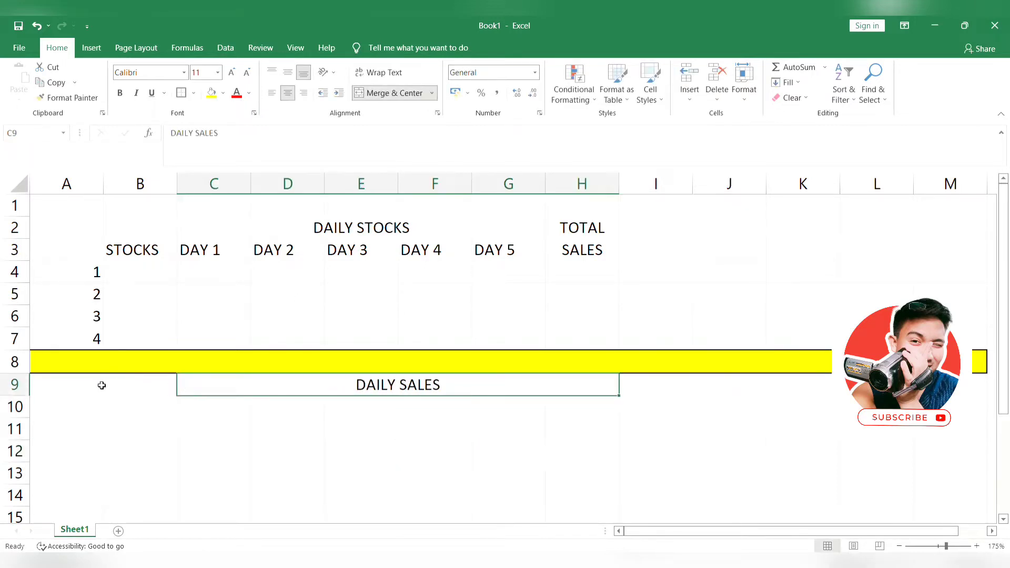
left_click_drag(82, 388, 442, 388)
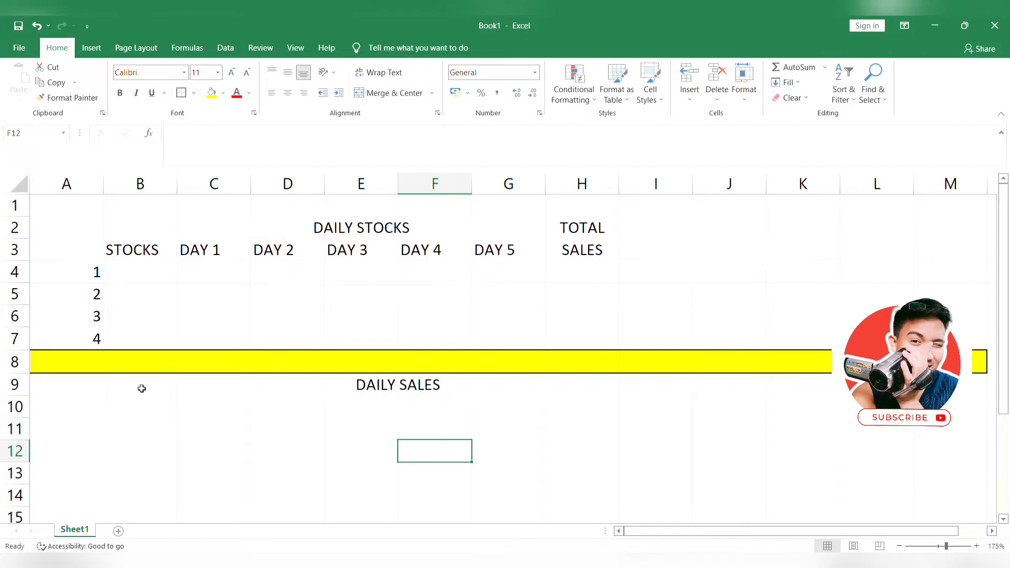
left_click(197, 423)
left_click(357, 412)
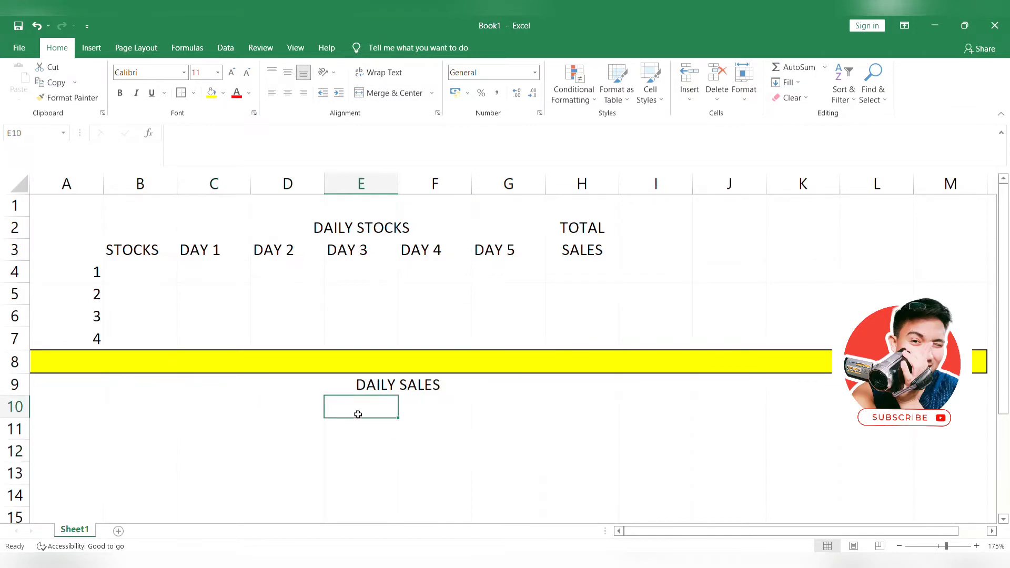
Step: Enter the column labels CAPITAL in B11 and SOLD in C11
left_click(94, 427)
left_click(156, 430)
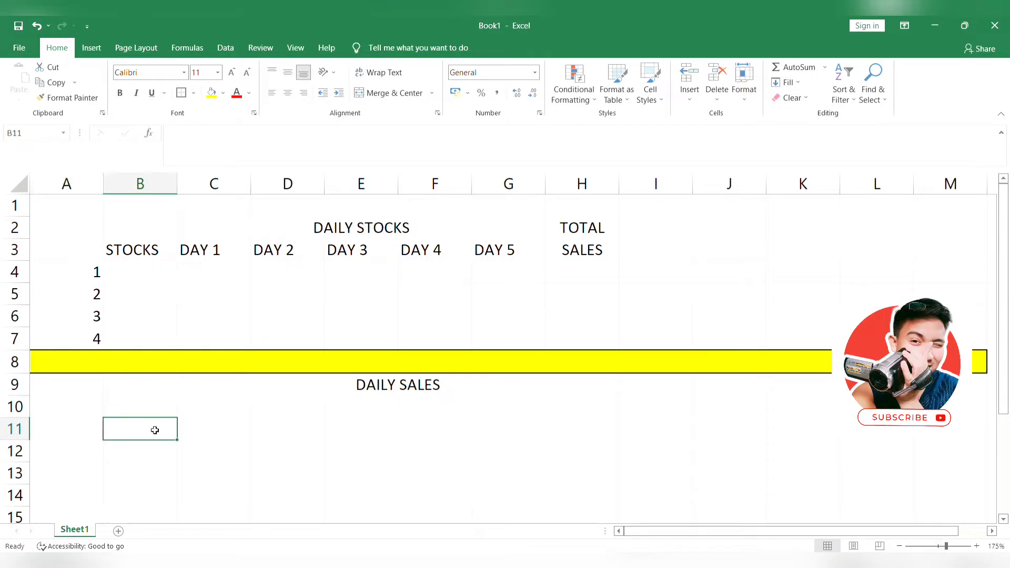
type("Cp")
key("BackSpace")
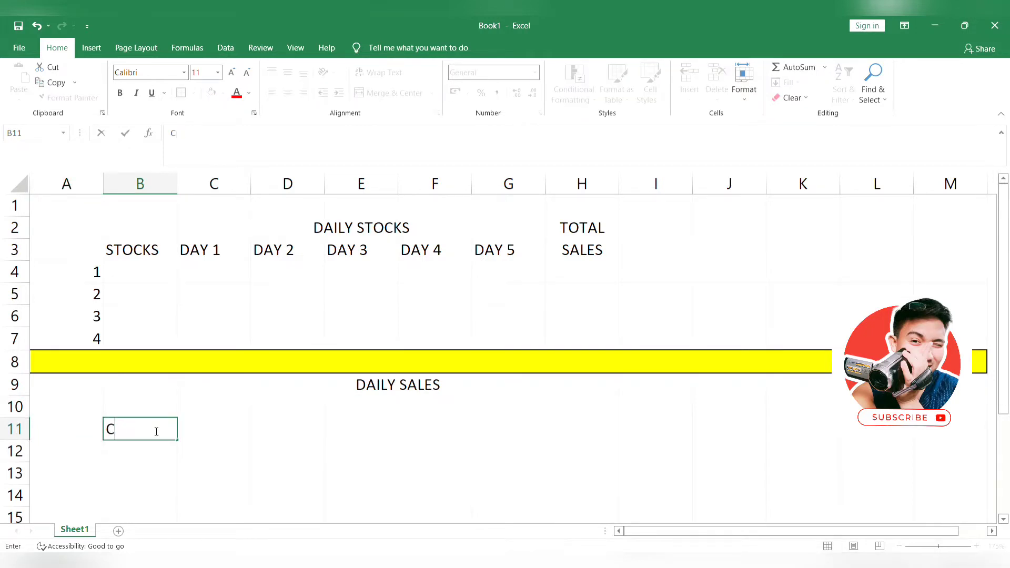
type("api")
key("BackSpace")
key("BackSpace")
key("BackSpace")
type("API")
type("TAL")
key("Tab")
left_click(155, 430)
key("Tab")
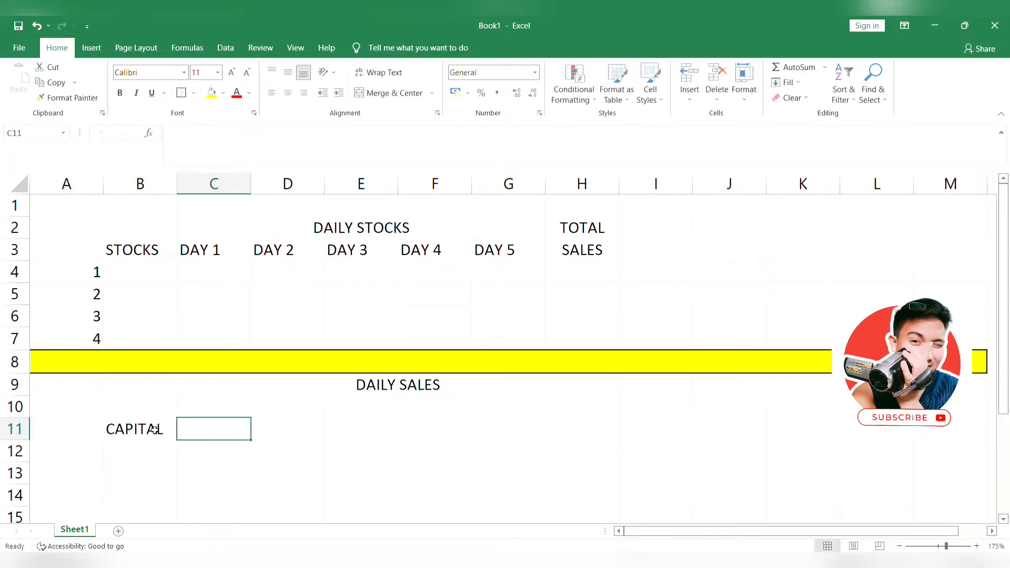
left_click(154, 429)
key("Tab")
type("SOLD")
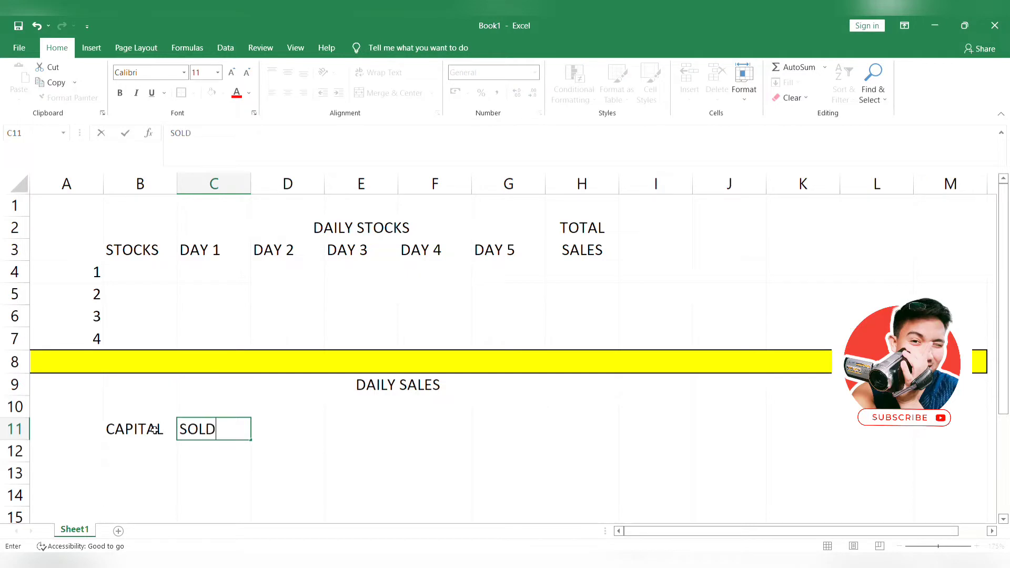
key("Tab")
Step: Enter ORIGINAL in D10 and / KILO in D11 as a two-row heading
type("ORIG")
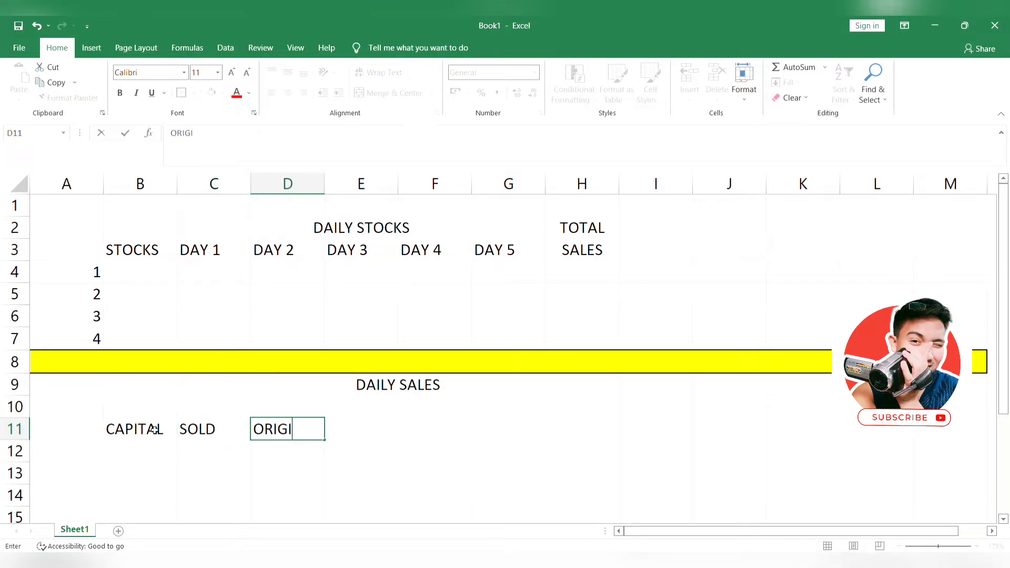
type("IN")
type("AL")
type(" /KIL")
key("BackSpace")
type("ILO")
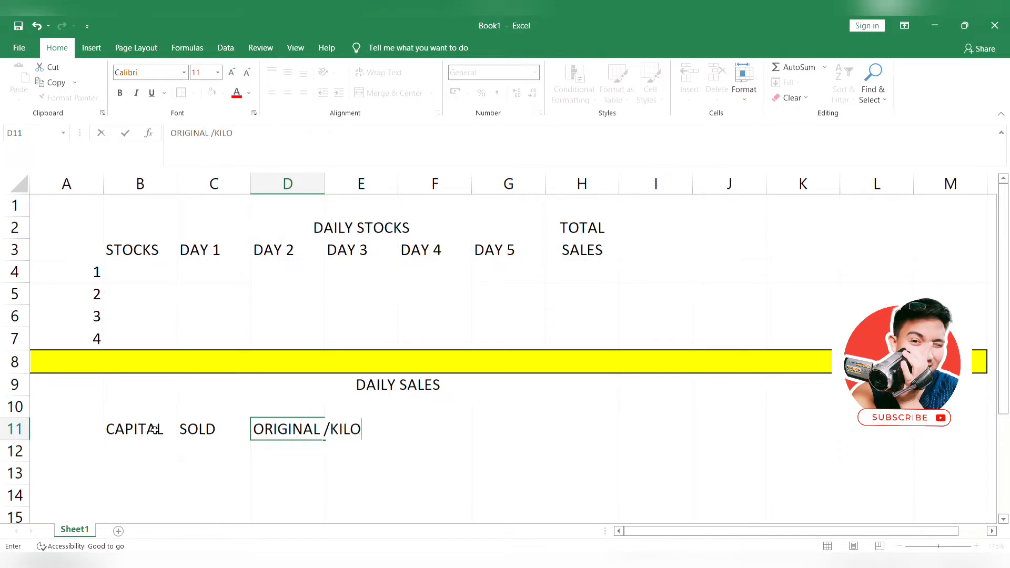
left_click(277, 403)
type("O")
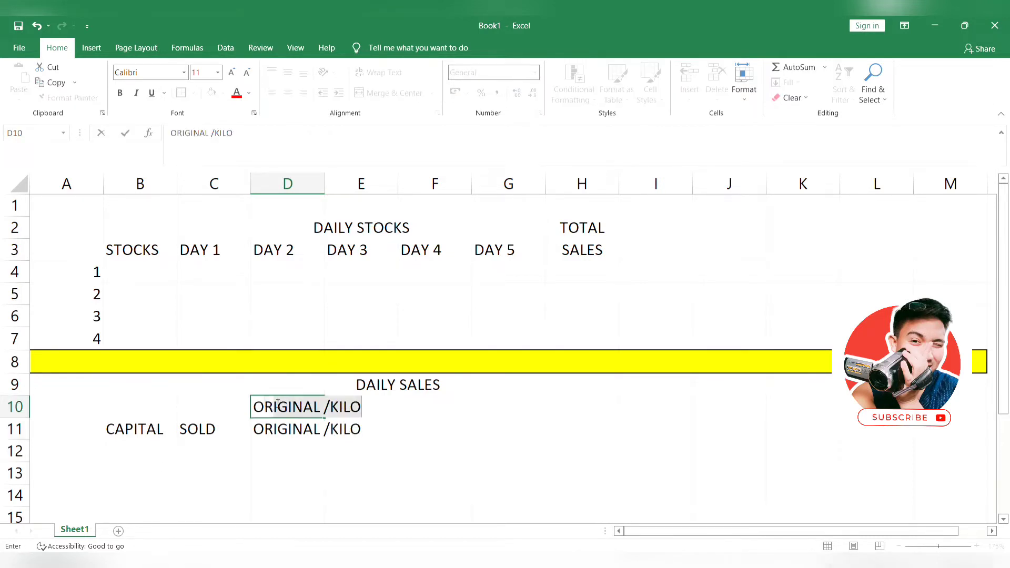
type("RIGINAL")
key("BackSpace")
key("Return")
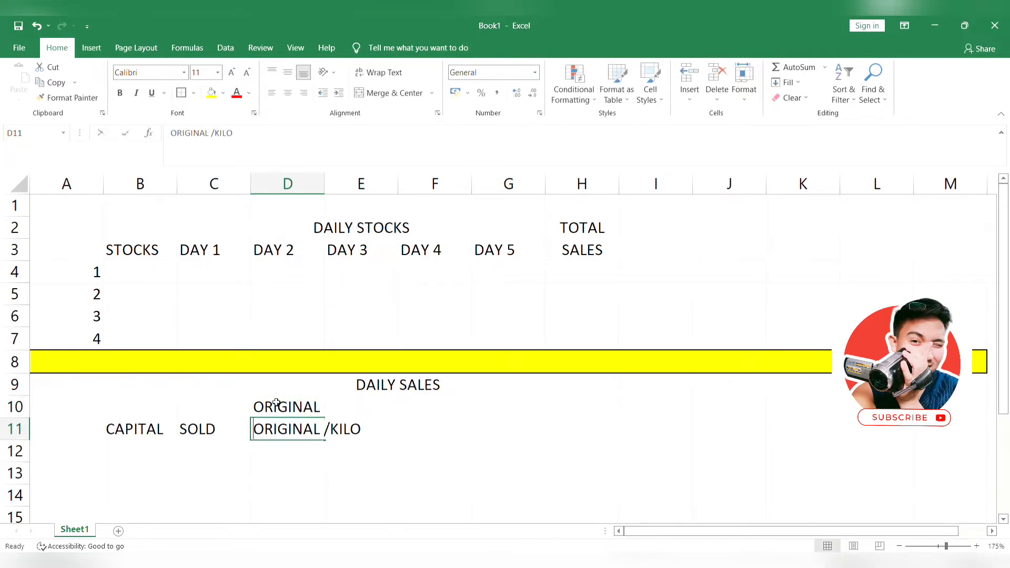
type("/ KILO")
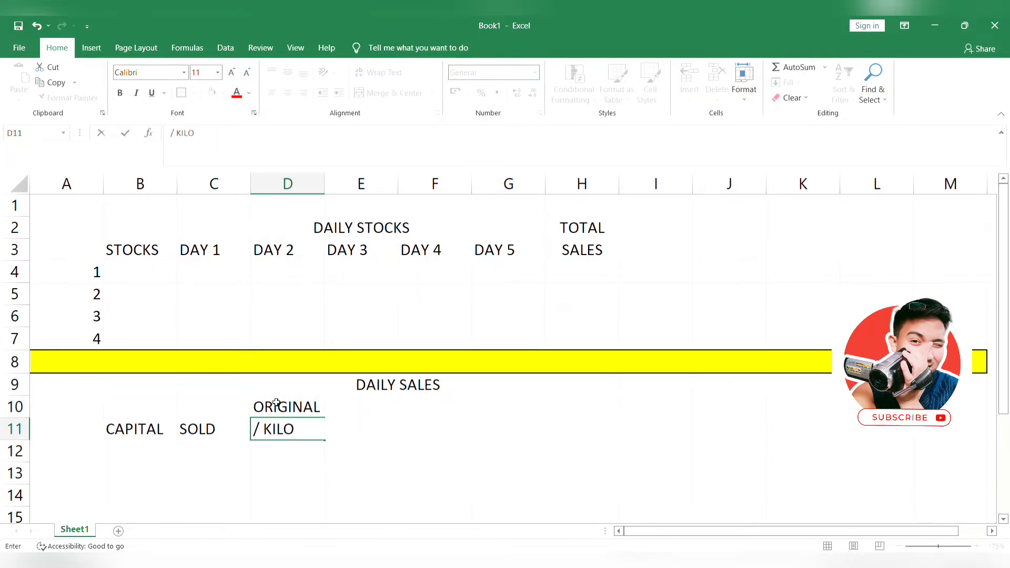
key("Right")
key("Right")
key("Up")
key("Left")
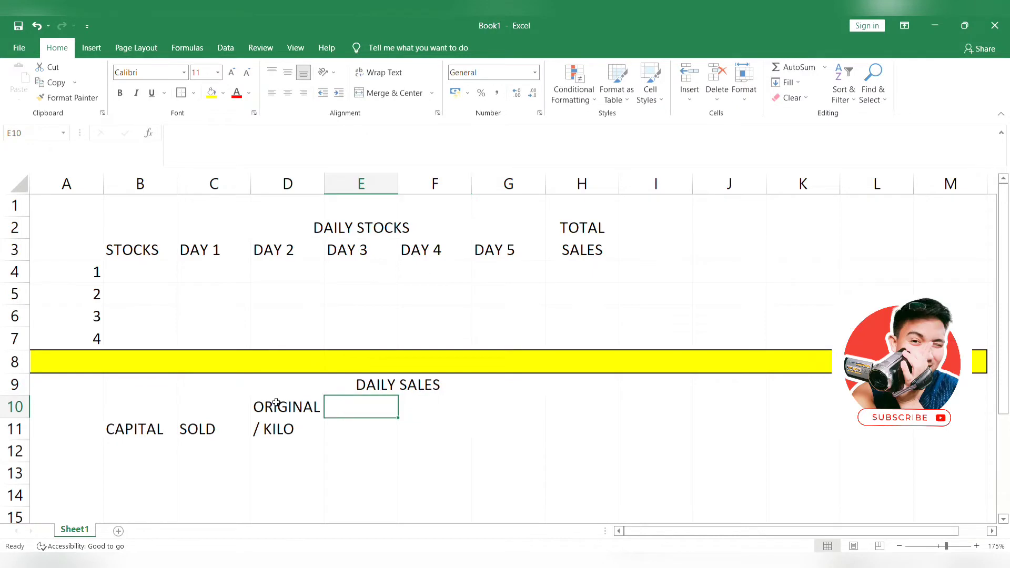
Step: Enter AMOUNT in E10 and SRP/ KILO in E11
type("AMOUNT")
key("Return")
type("S")
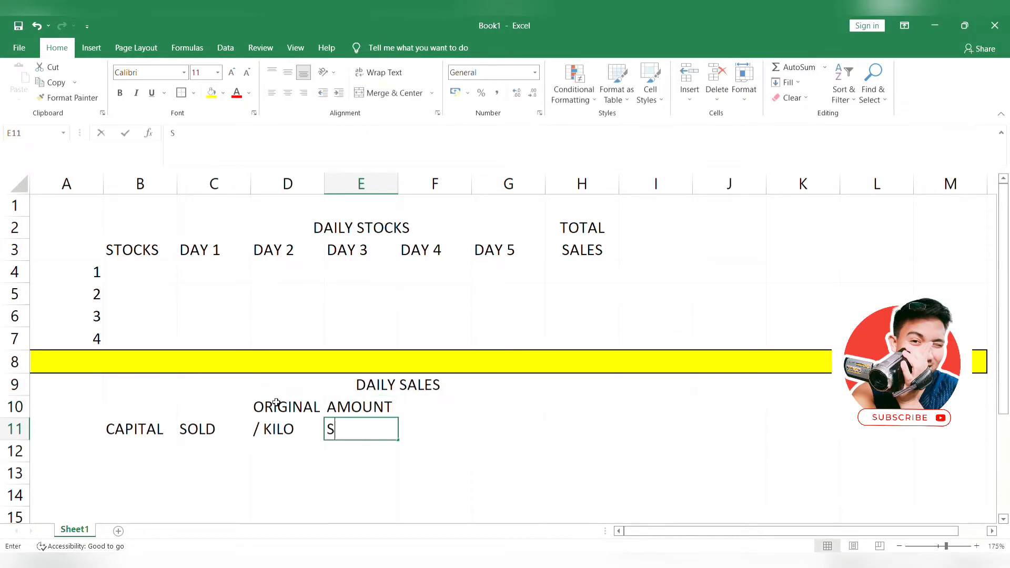
type("RP")
key("Return")
key("Right")
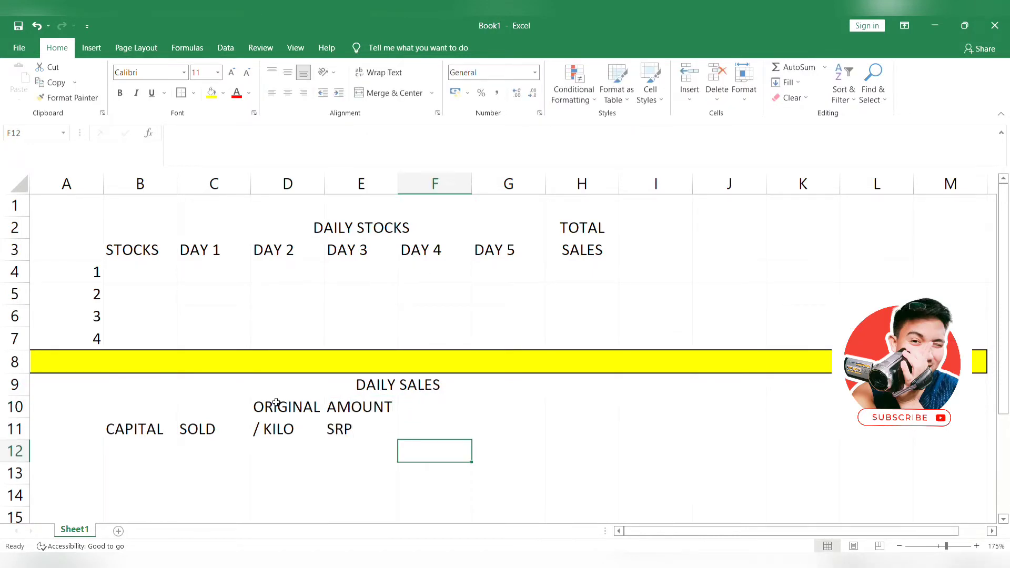
key("Up")
key("Left")
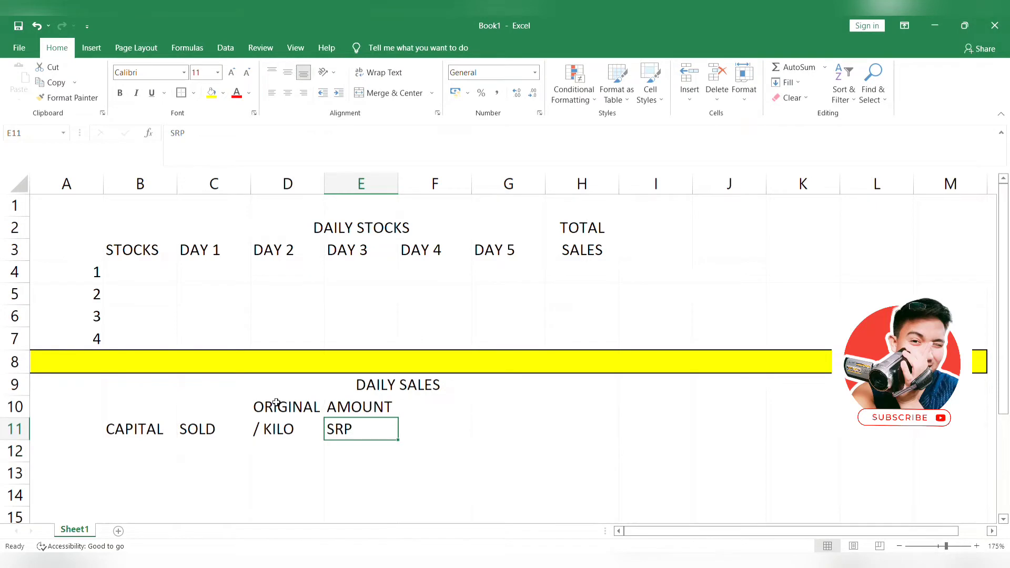
left_click(254, 134)
type("/")
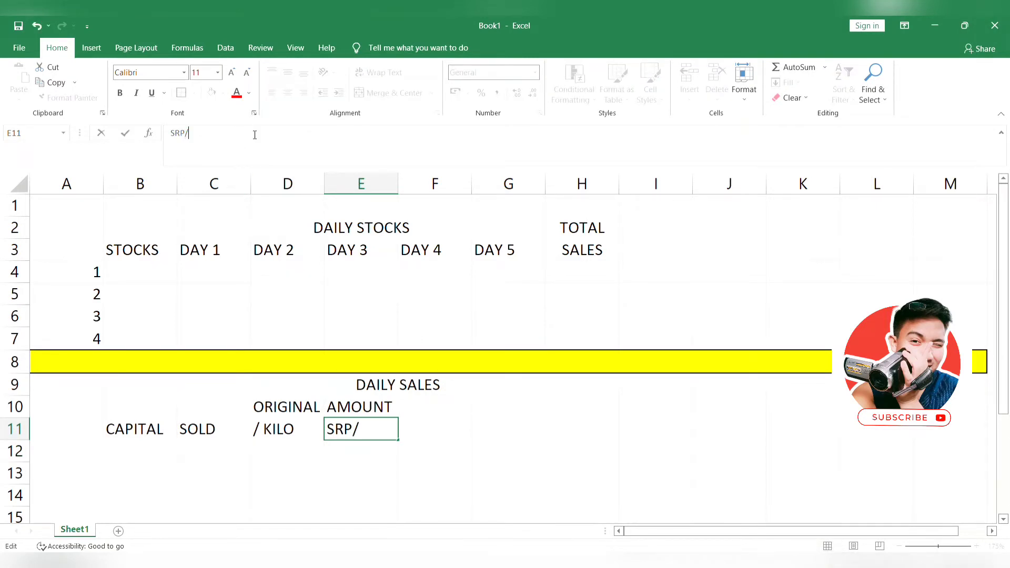
type(" KILO")
left_click(436, 445)
left_click(433, 413)
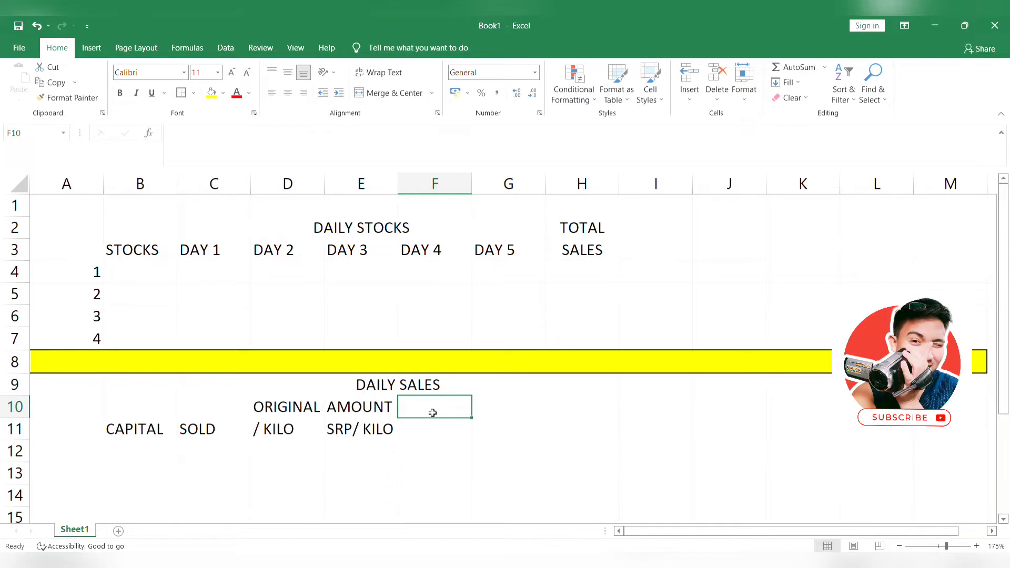
Step: Enter the two-line heading TOTAL CAPITAL in F10:F11
key("Return")
left_click(433, 413)
key("Return")
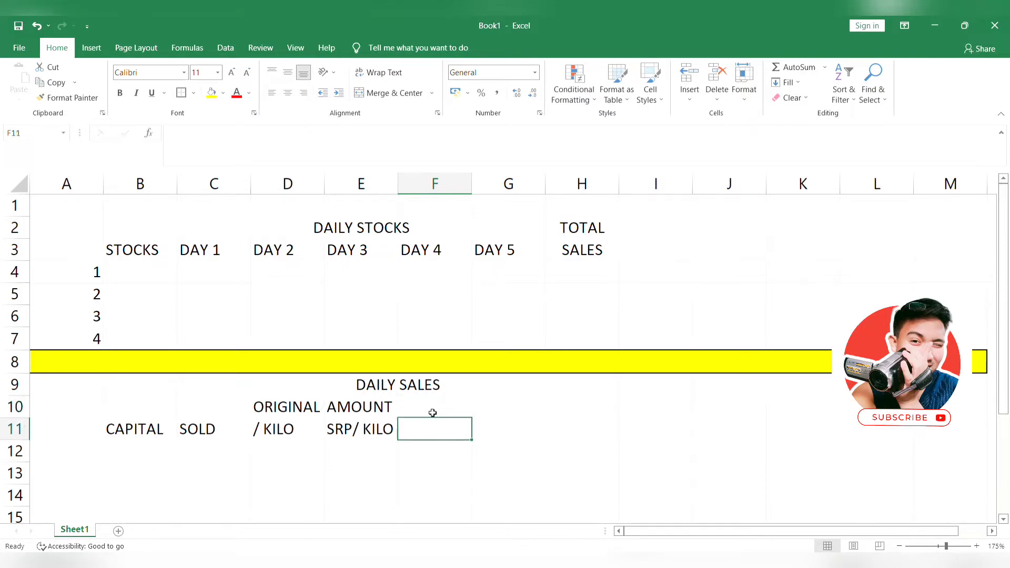
left_click(432, 413)
key("Return")
left_click(432, 412)
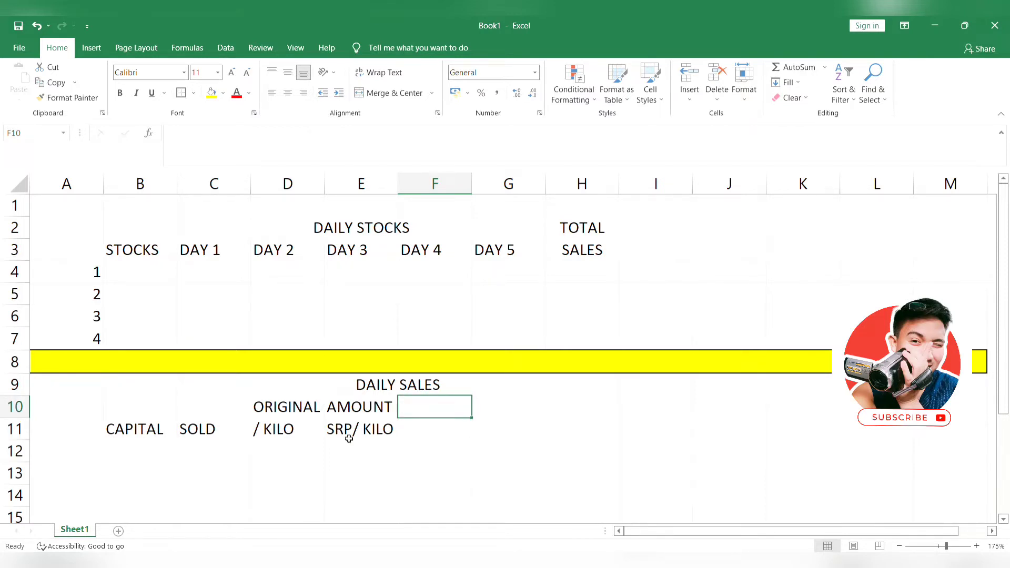
left_click(227, 452)
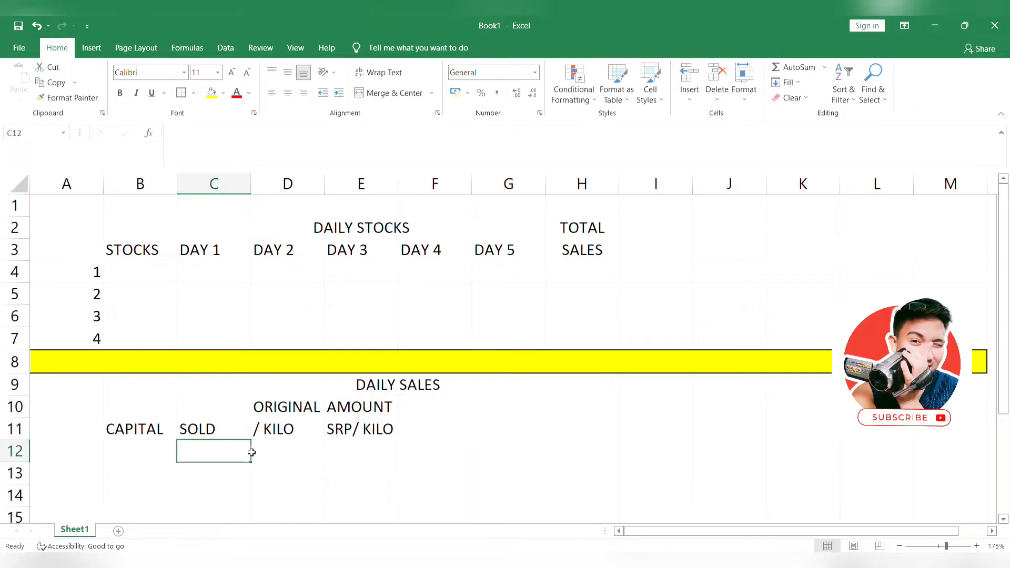
left_click(283, 453)
left_click(445, 412)
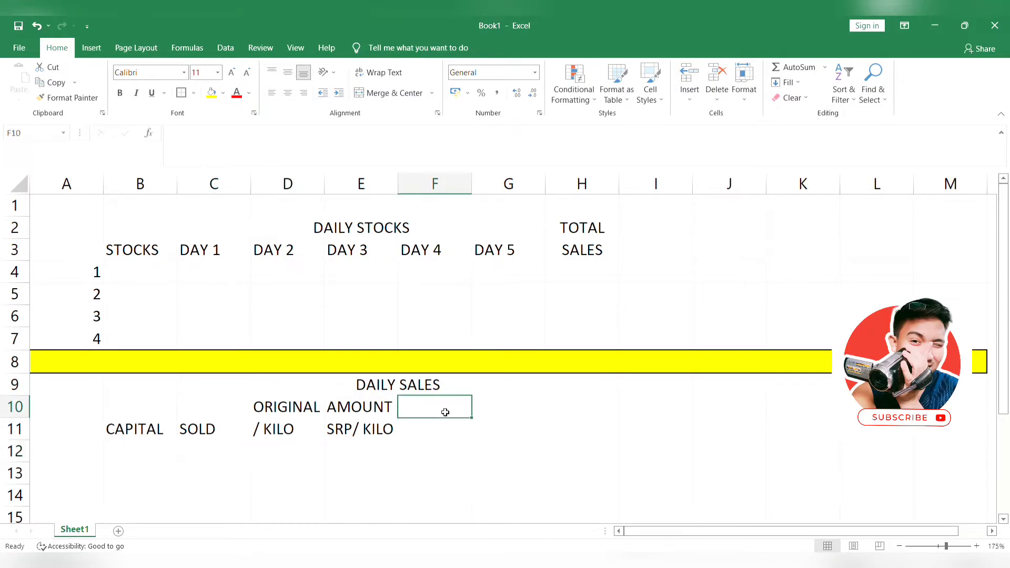
type("TOTAL")
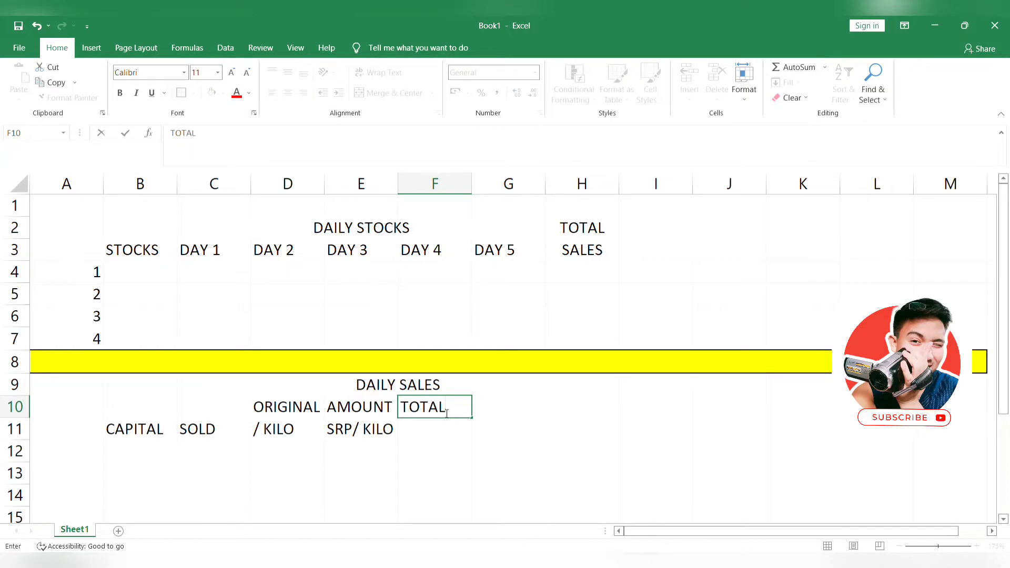
key("Left")
key("Down")
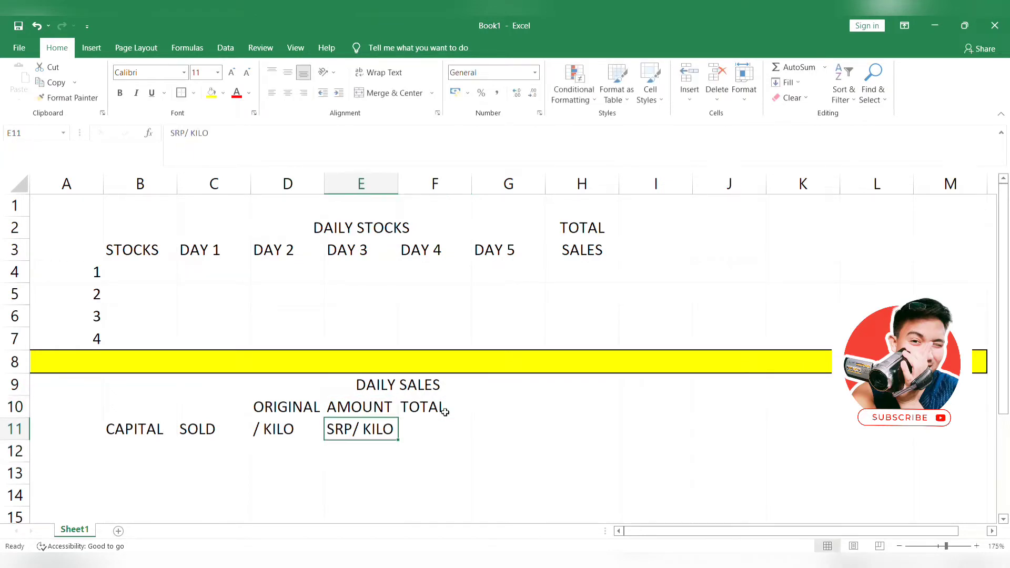
key("Right")
type("CAP")
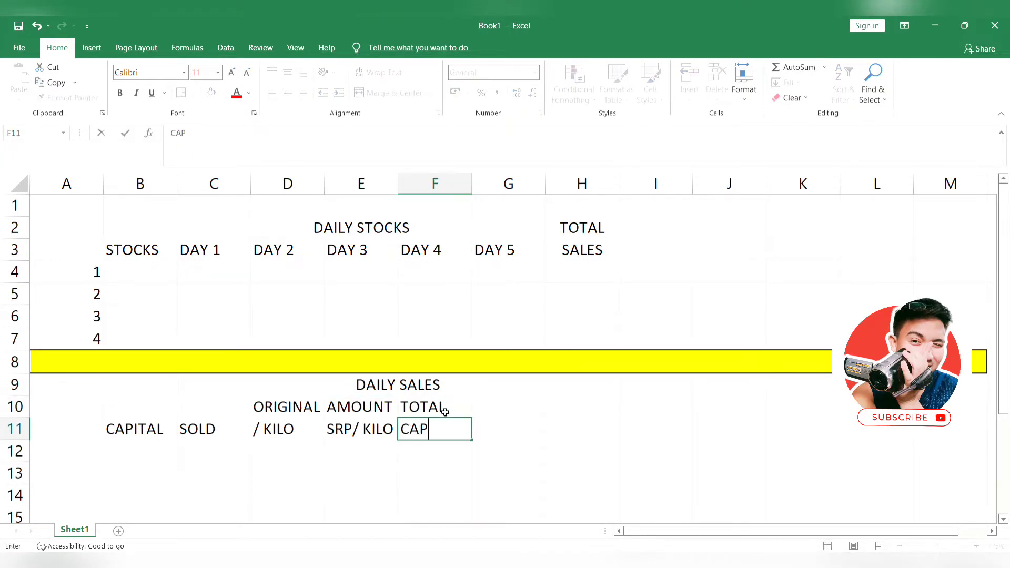
type("ITAL")
key("Up")
Step: Enter the two-line heading TOTAL INCOME in G10:G11
key("Right")
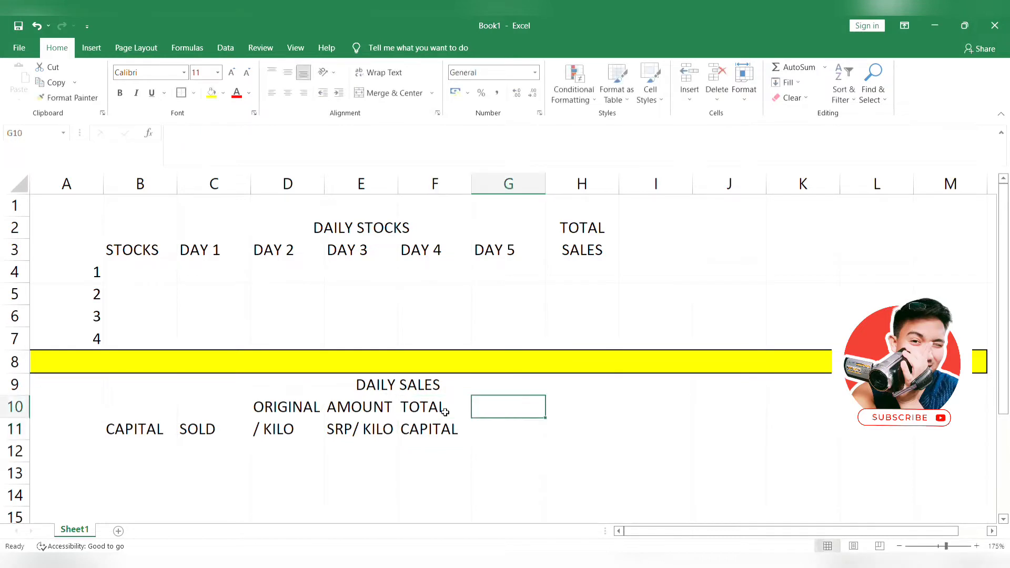
type("TOTAL")
key("Return")
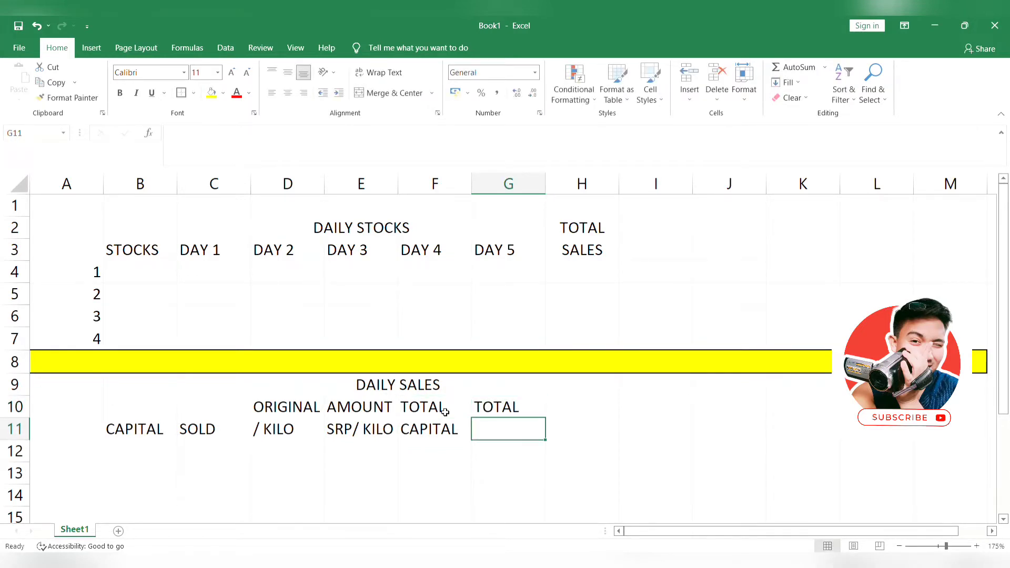
type("INCOME")
key("Right")
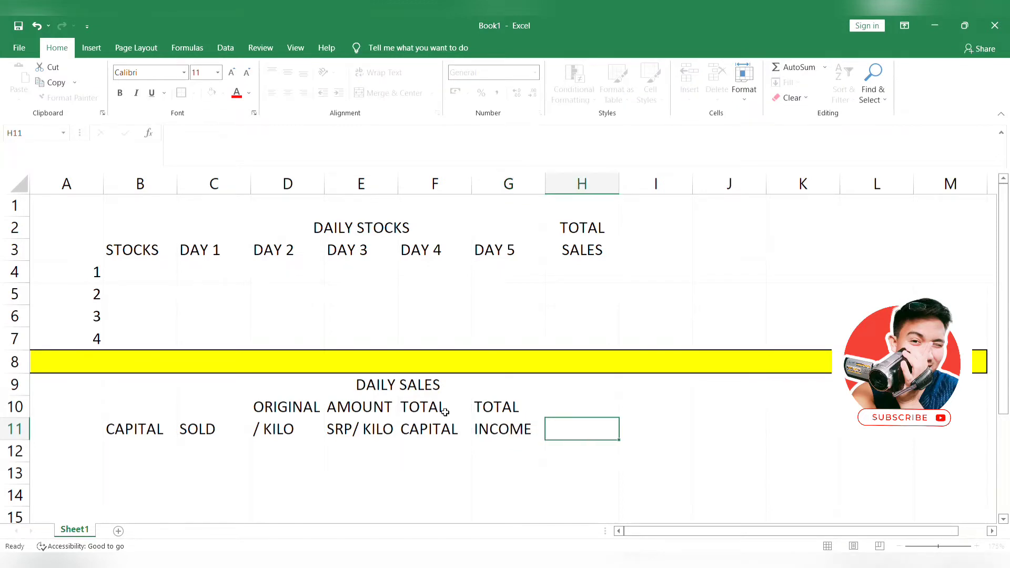
Step: Enter the EARNINGS heading in H10, correcting the misspelled EARNINGAS
key("Up")
type("EARN")
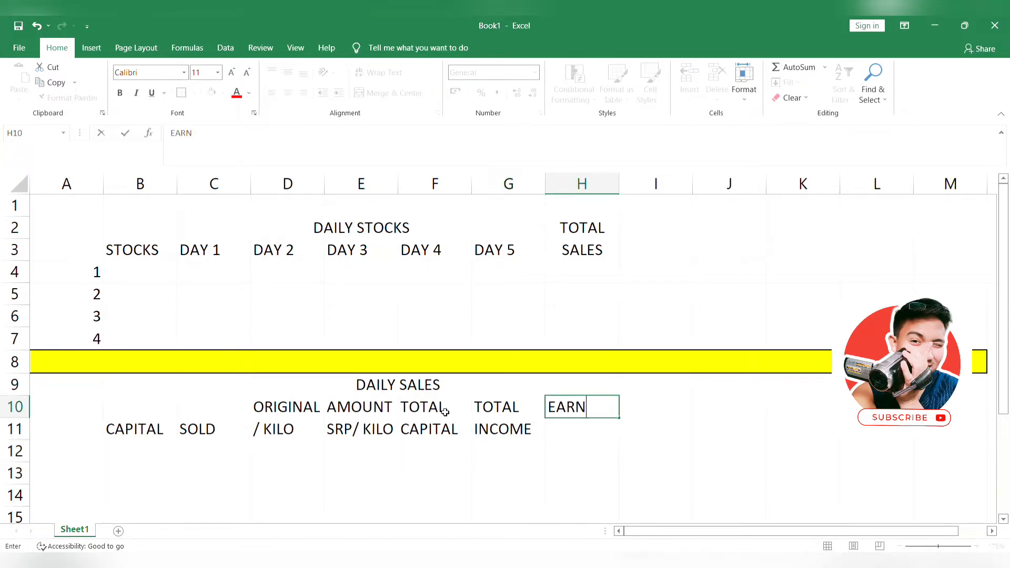
type("INGAS")
key("ctrl+Return")
key("Down")
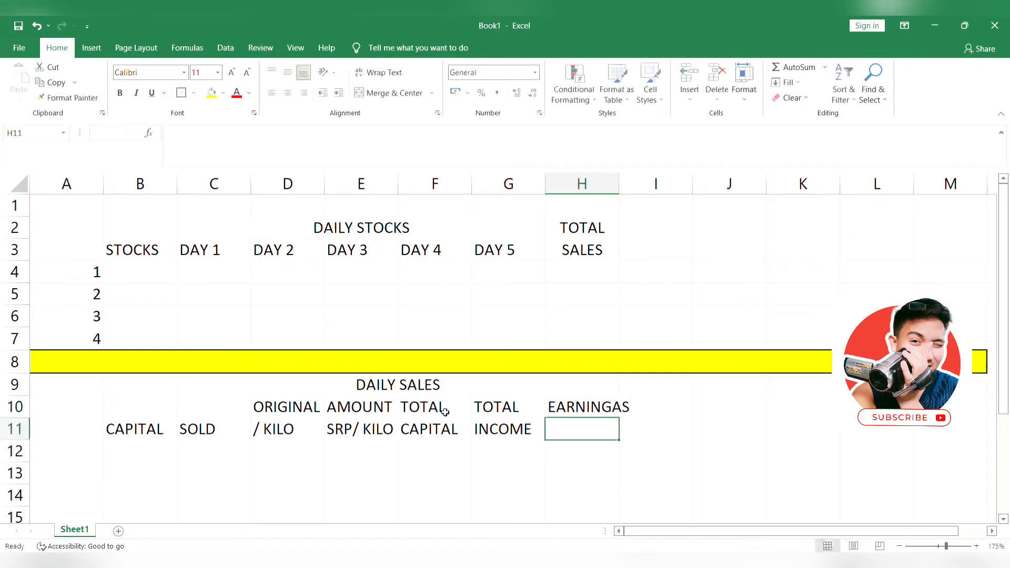
key("Up")
type("EARNINGS")
key("Return")
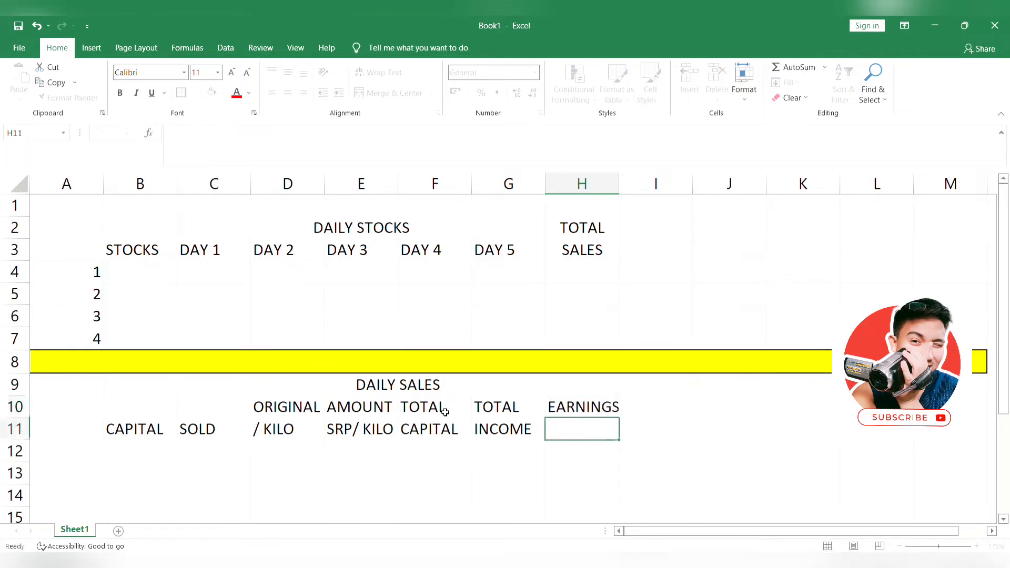
left_click(653, 495)
left_click(586, 417)
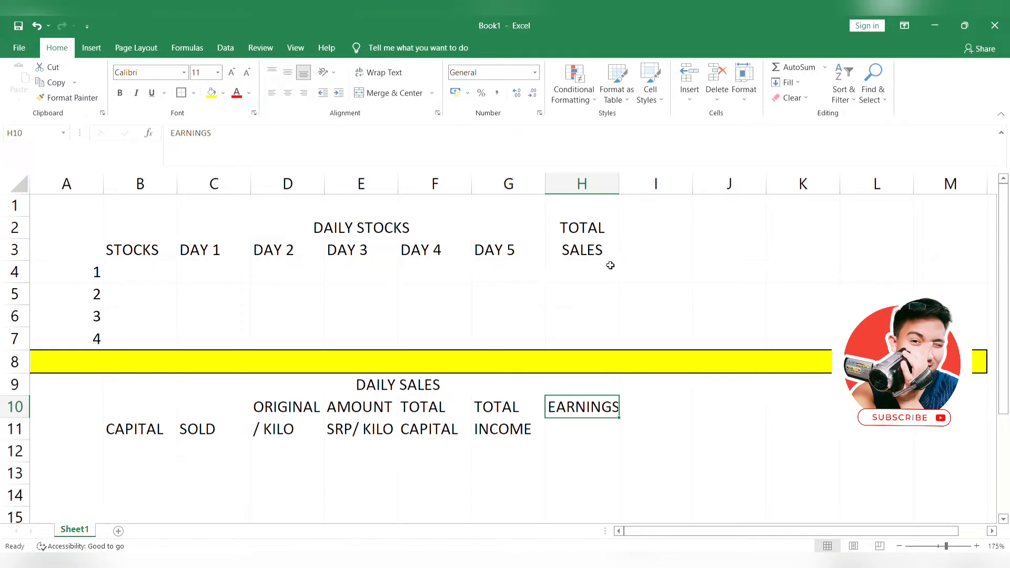
Step: Enter AVAILABLE in I2 and STOCKS in I3
left_click(676, 238)
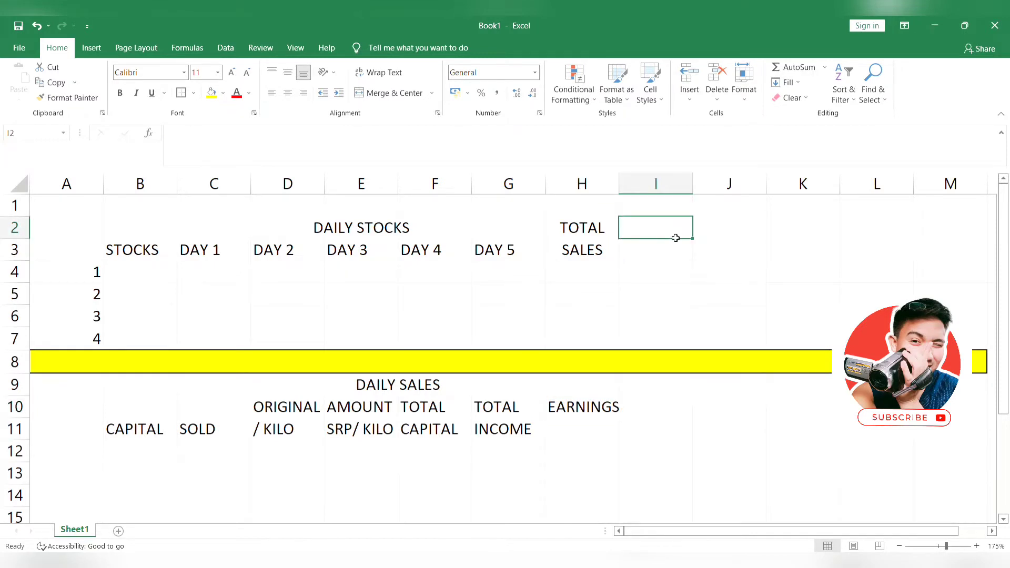
type("A")
type("VAILABNLE")
key("BackSpace")
key("BackSpace")
key("BackSpace")
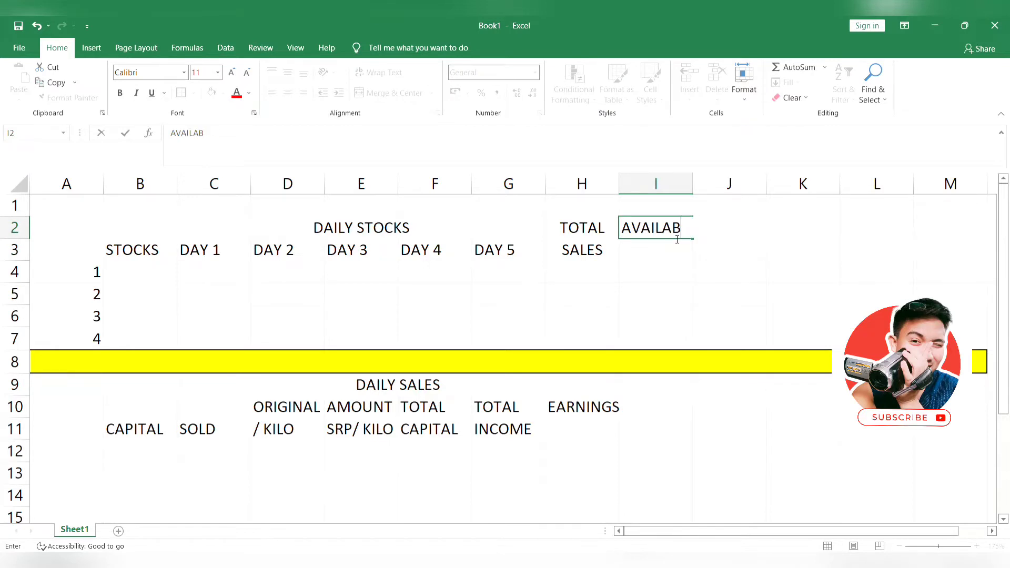
type("LE")
key("Return")
type("STOCKS")
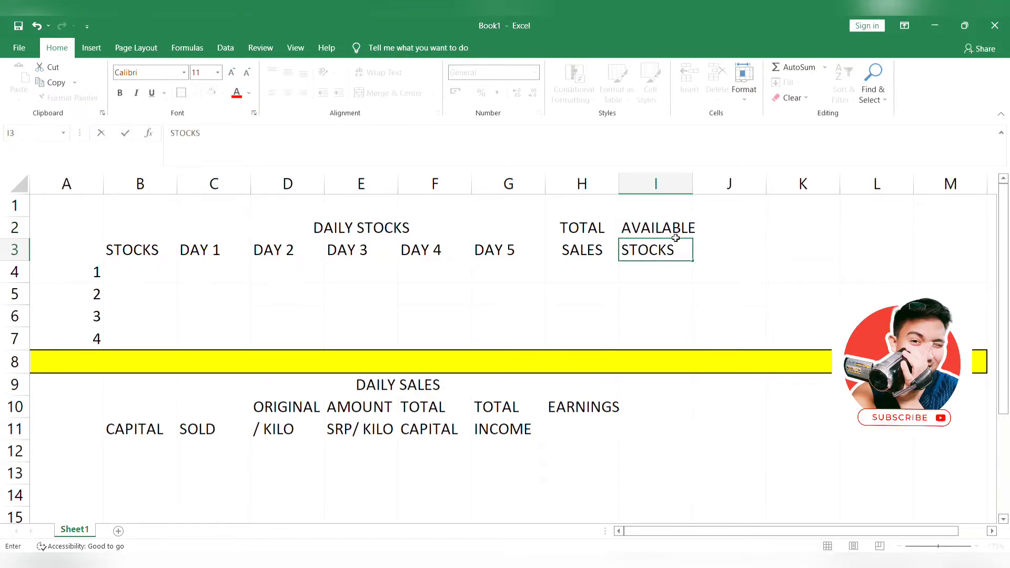
left_click(565, 335)
Step: Apply All Borders to header row 3 and row 10 across columns A to M
left_click(128, 324)
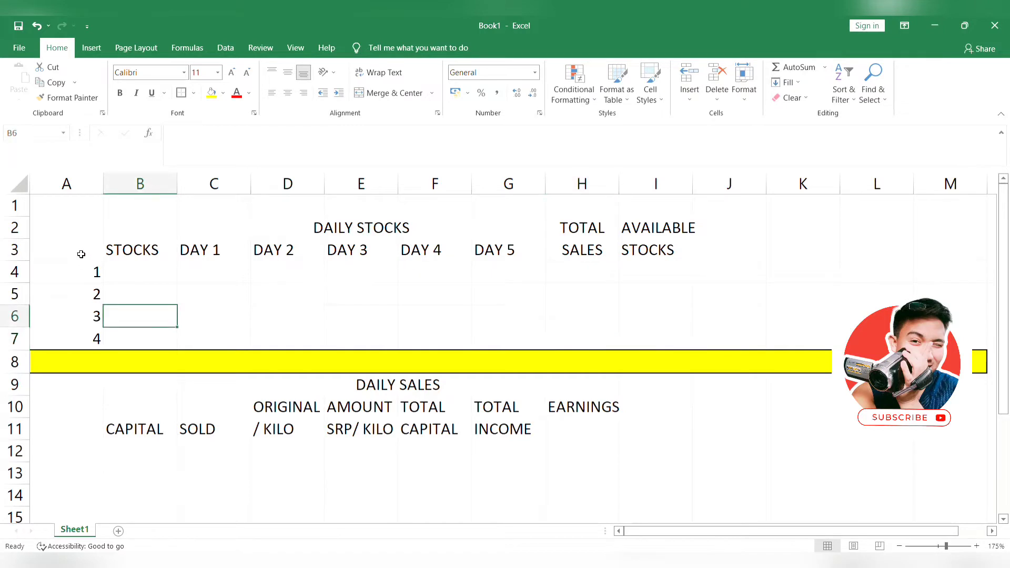
mouse_move(80, 252)
left_mouse_down()
mouse_move(824, 266)
mouse_move(926, 249)
left_mouse_up()
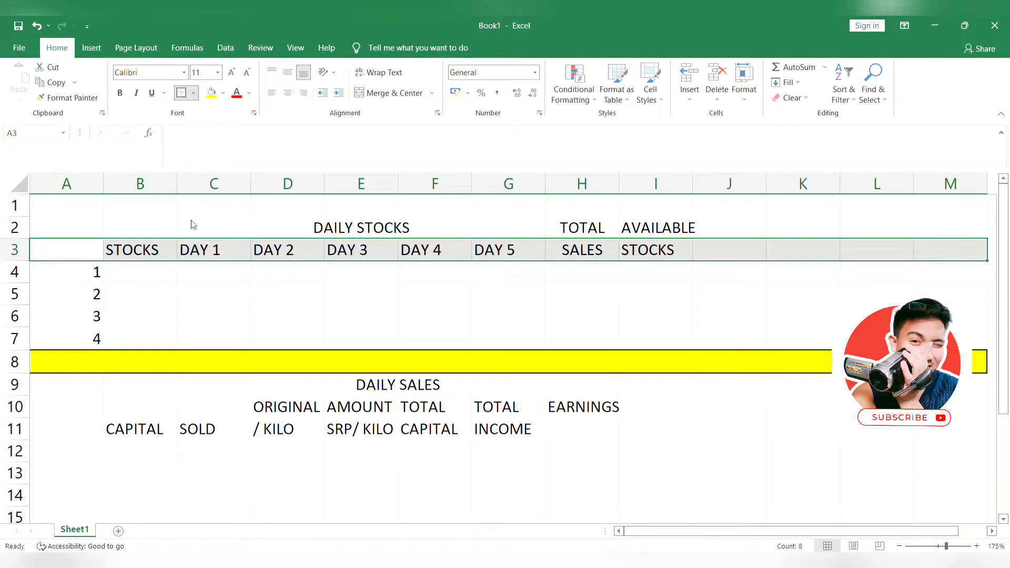
left_click(136, 428)
left_click_drag(60, 403, 950, 408)
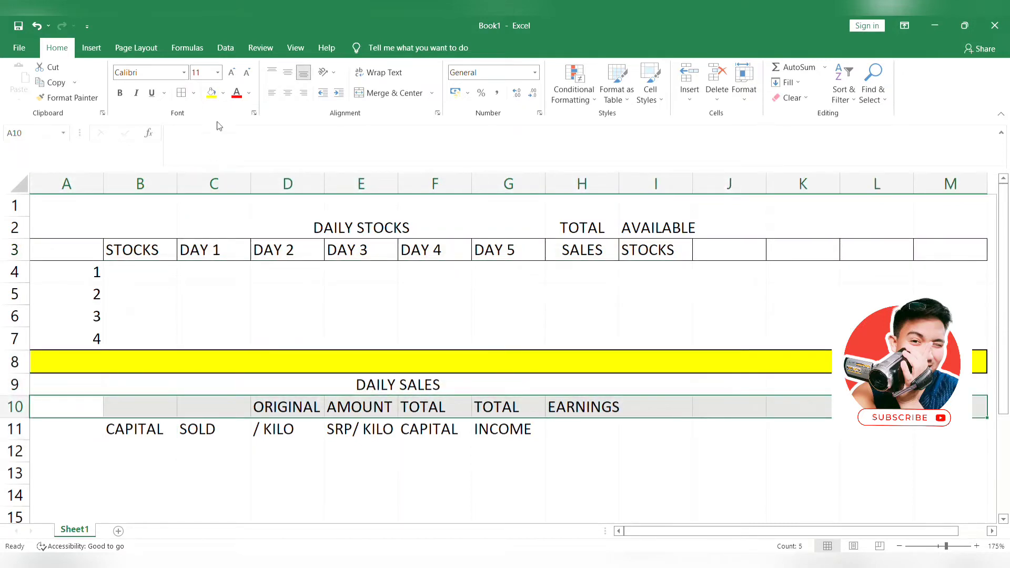
left_click(181, 93)
left_click(369, 447)
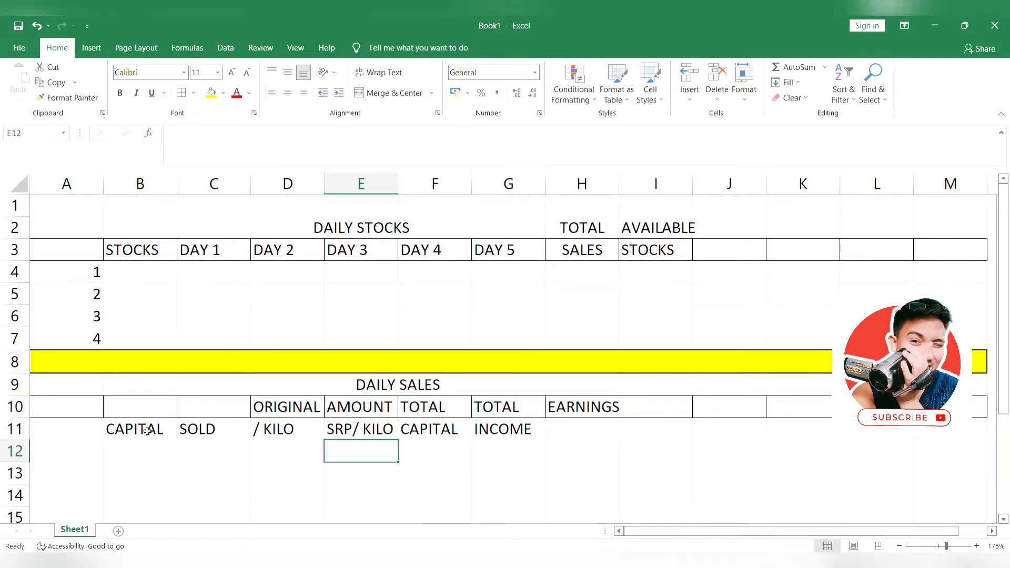
Step: Apply All Borders to both daily sales header rows 10 and 11
left_click(219, 458)
left_click(314, 470)
scroll(232, 413, "down", 1)
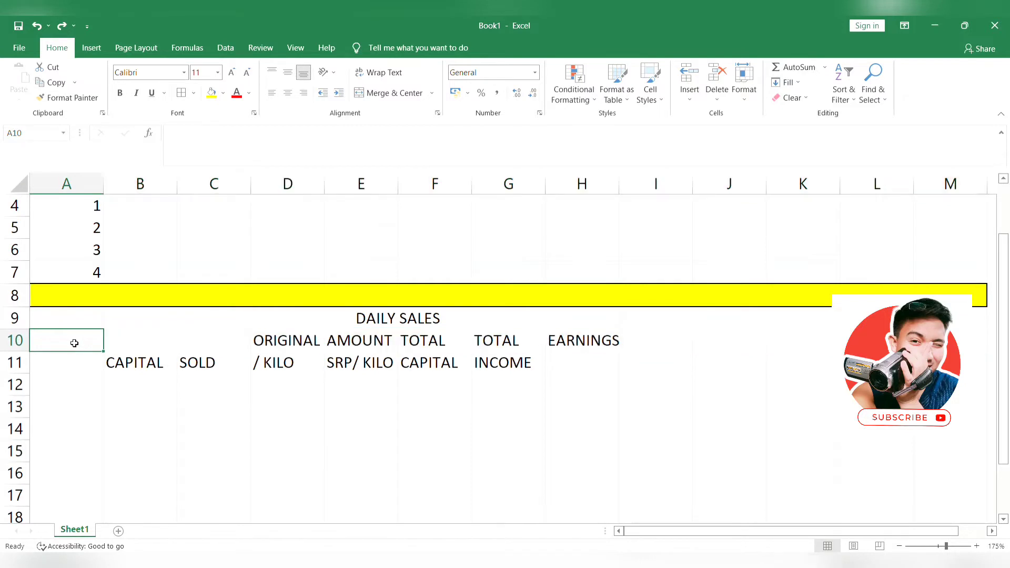
left_click_drag(95, 343, 979, 363)
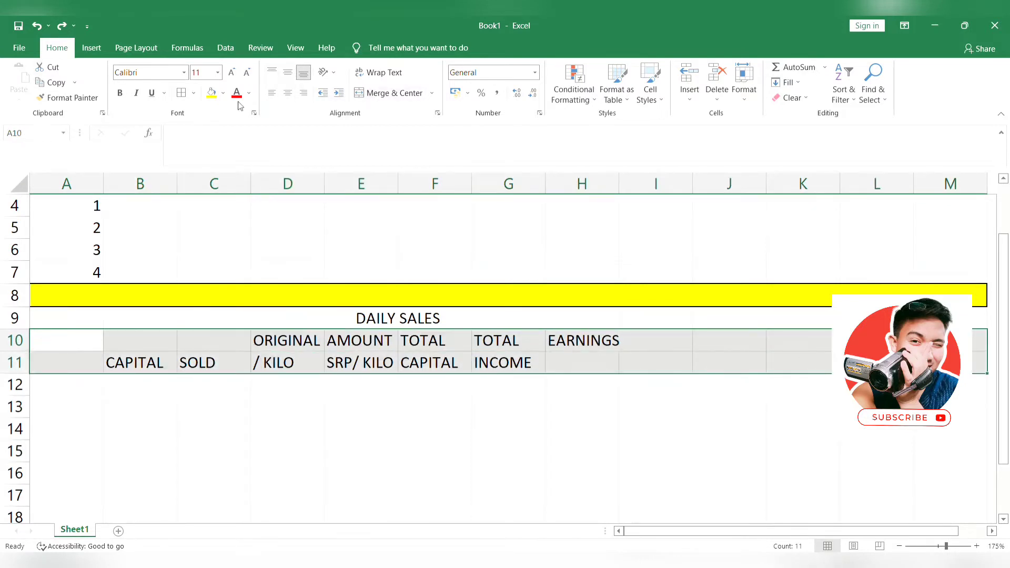
left_click(181, 93)
left_click(317, 437)
scroll(317, 437, "up", 1)
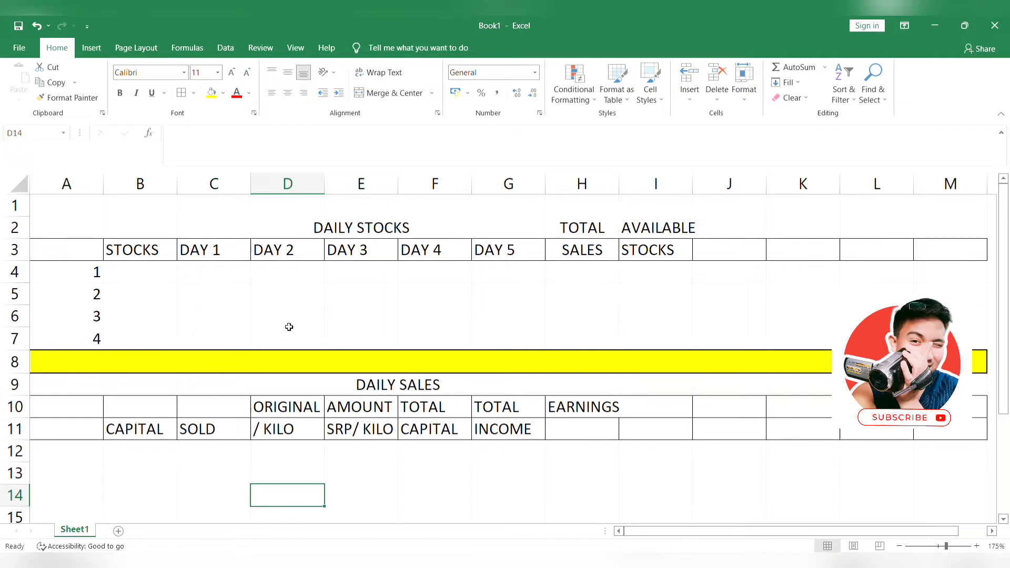
left_click(289, 326)
Step: Merge & Center the STOCKS heading across B2:B3
left_click_drag(239, 237, 424, 248)
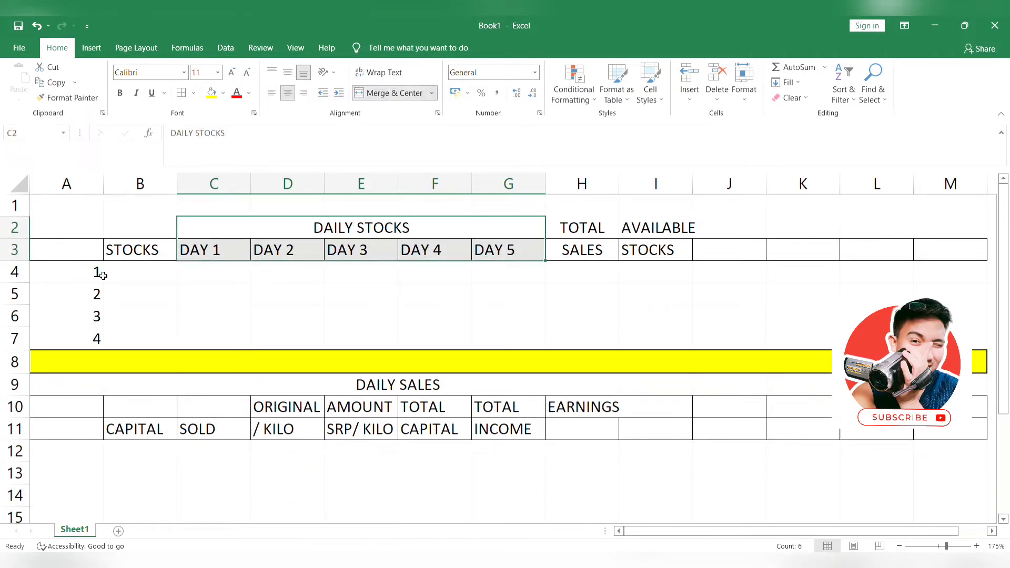
left_click(267, 315)
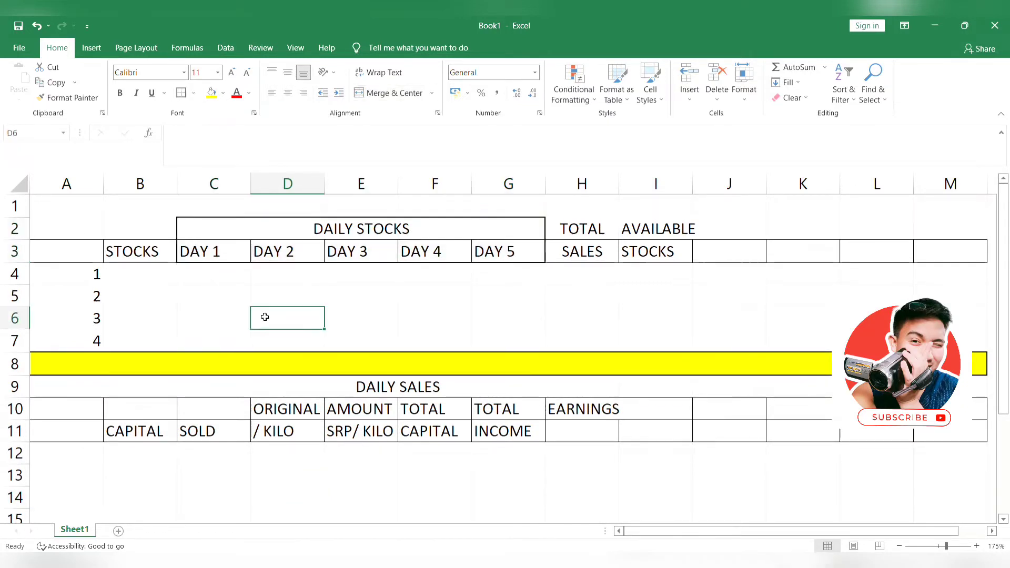
left_click(140, 258)
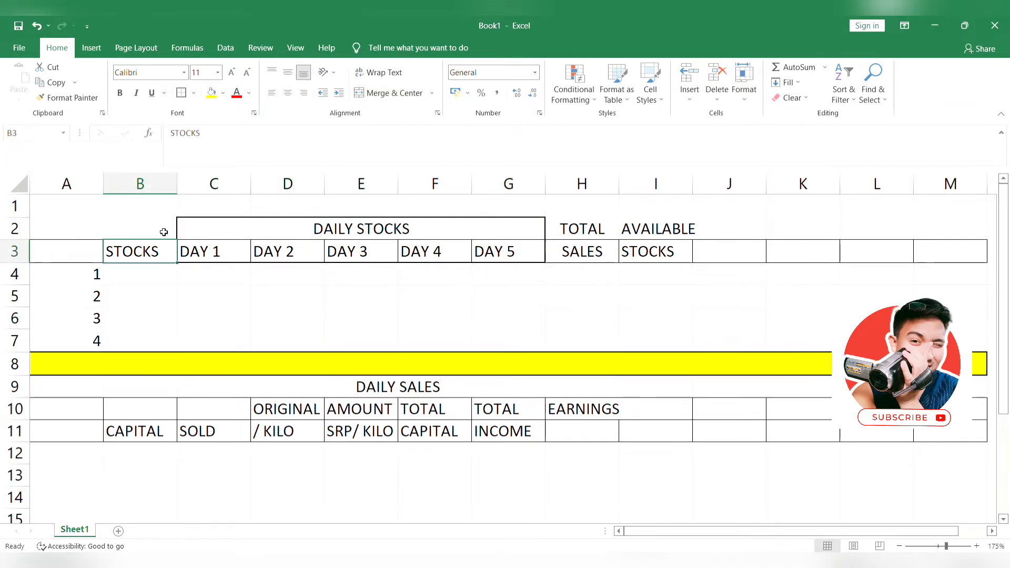
left_click_drag(161, 228, 153, 250)
left_click(405, 95)
left_click(390, 93)
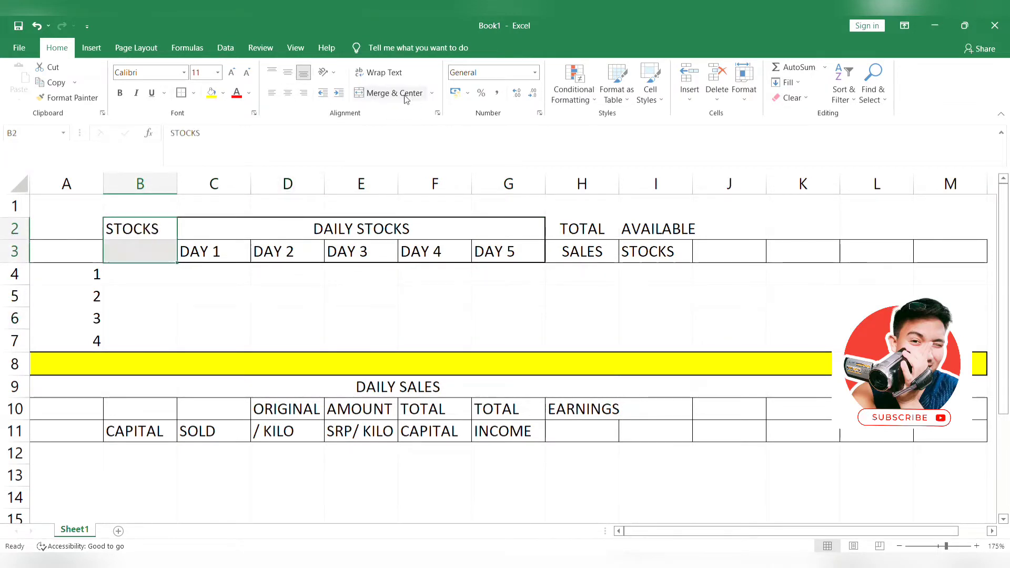
left_click(389, 93)
left_click(313, 271)
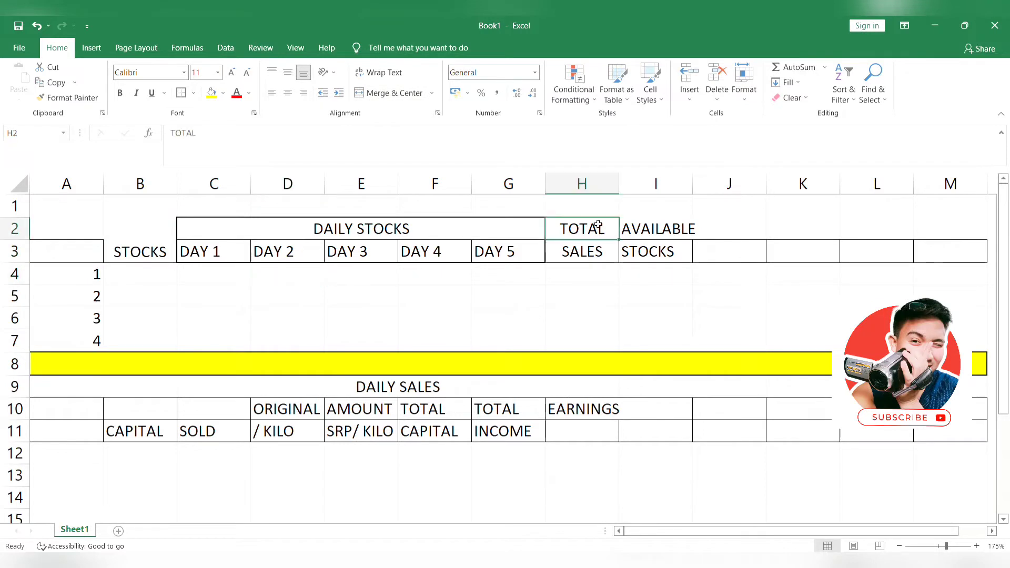
Step: Merge & Center TOTAL across H2:H3 and middle-align it
left_click_drag(568, 224, 582, 252)
left_click(390, 93)
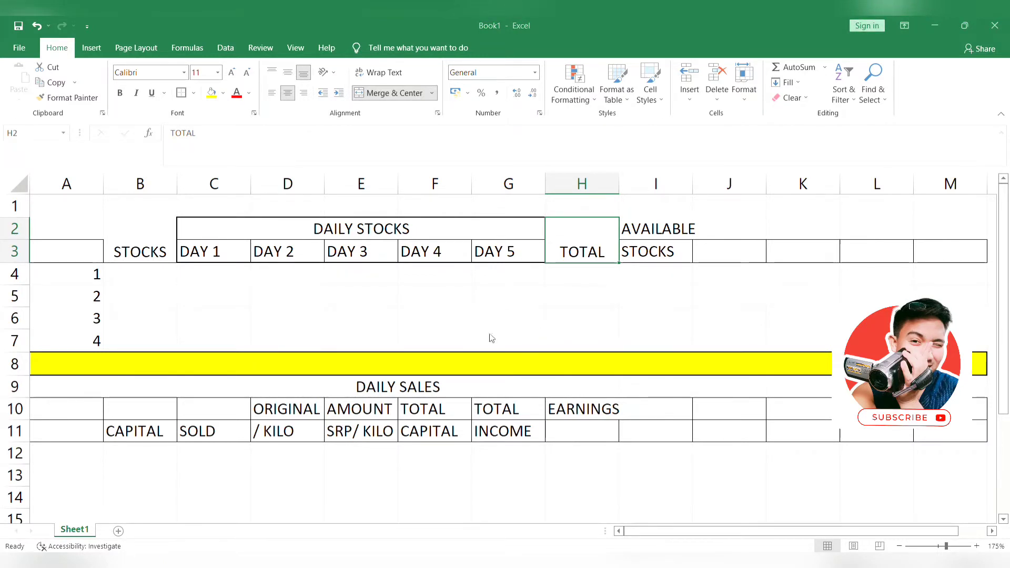
key("alt+h")
key("a")
key("m")
left_click(665, 313)
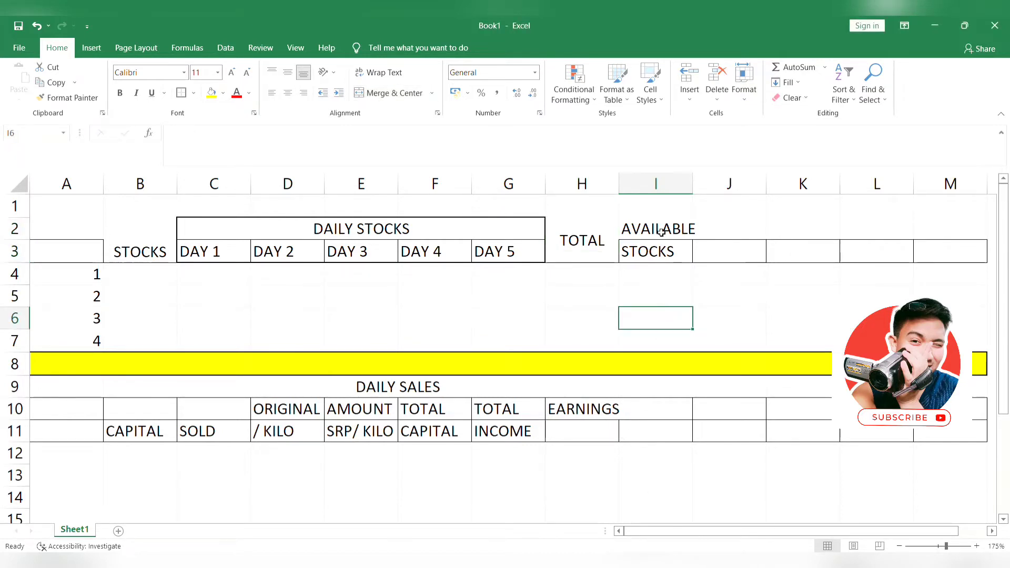
Step: Merge and middle-align AVAILABLE in I2:I3, then widen column I and heighten row 3
left_click_drag(655, 229, 654, 254)
left_click(404, 94)
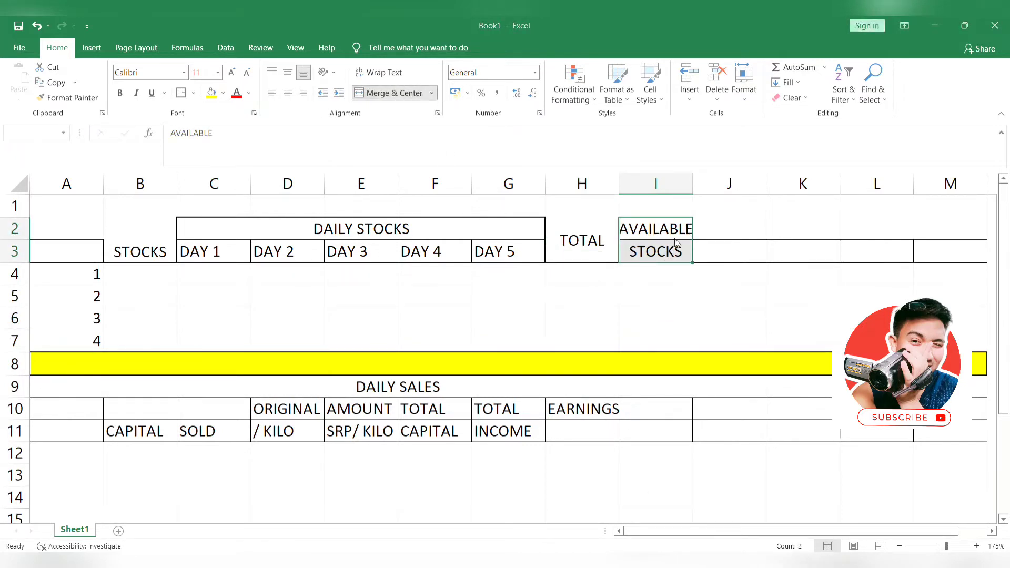
left_click(484, 334)
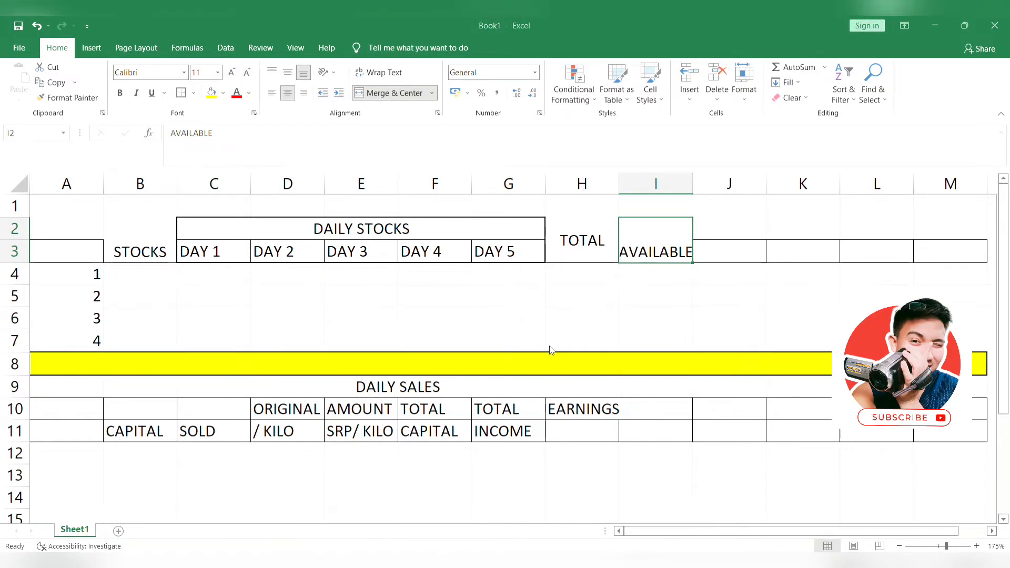
left_click(719, 282)
left_click_drag(692, 183, 705, 183)
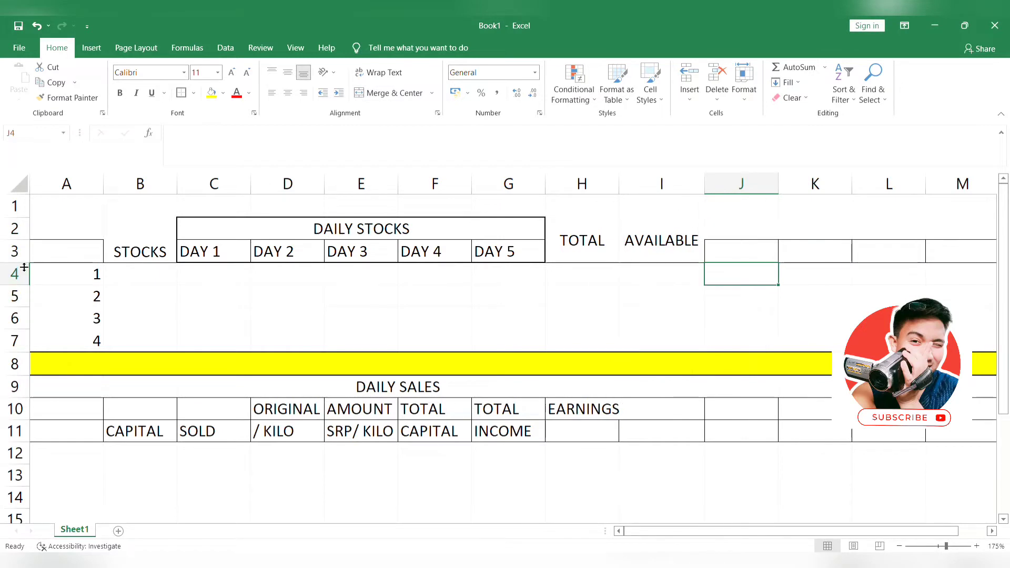
left_click_drag(15, 263, 15, 276)
Step: Set TOTAL to font size 10 and add borders around the TOTAL and AVAILABLE cells
left_click(573, 249)
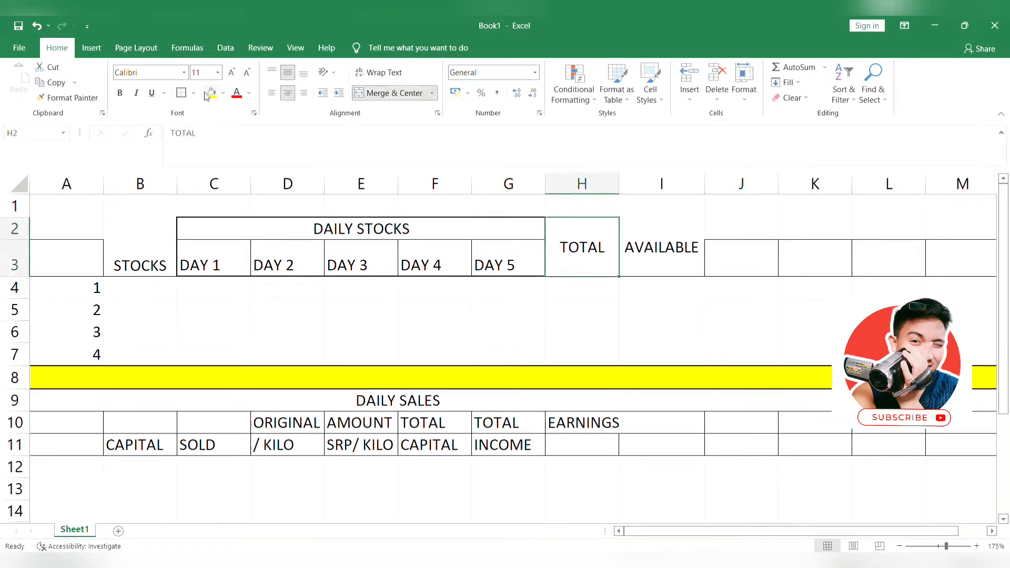
left_click(200, 72)
type("10")
key("Return")
left_click(716, 318)
left_click(589, 247)
left_click(181, 92)
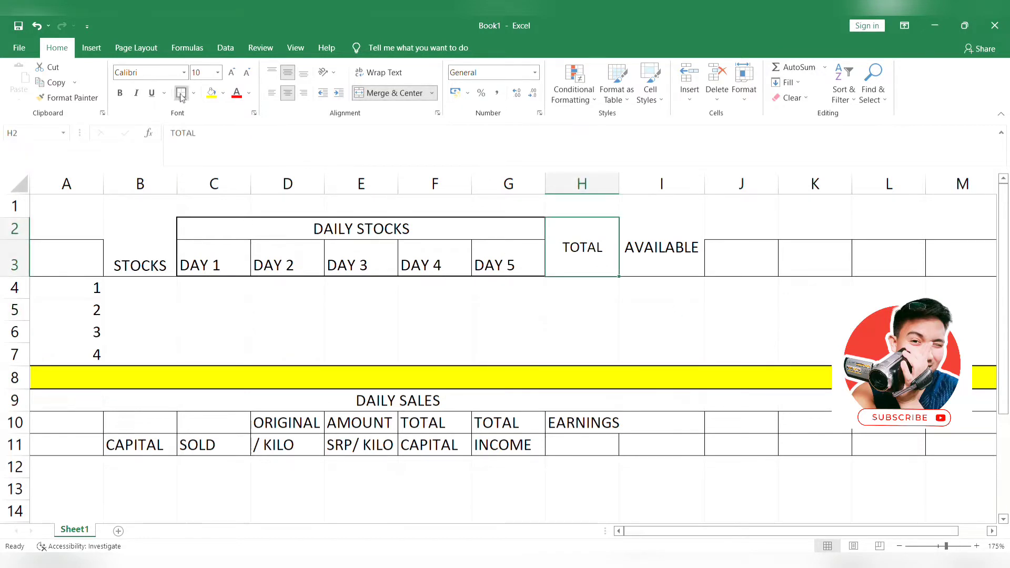
left_click(657, 242)
left_click(505, 332)
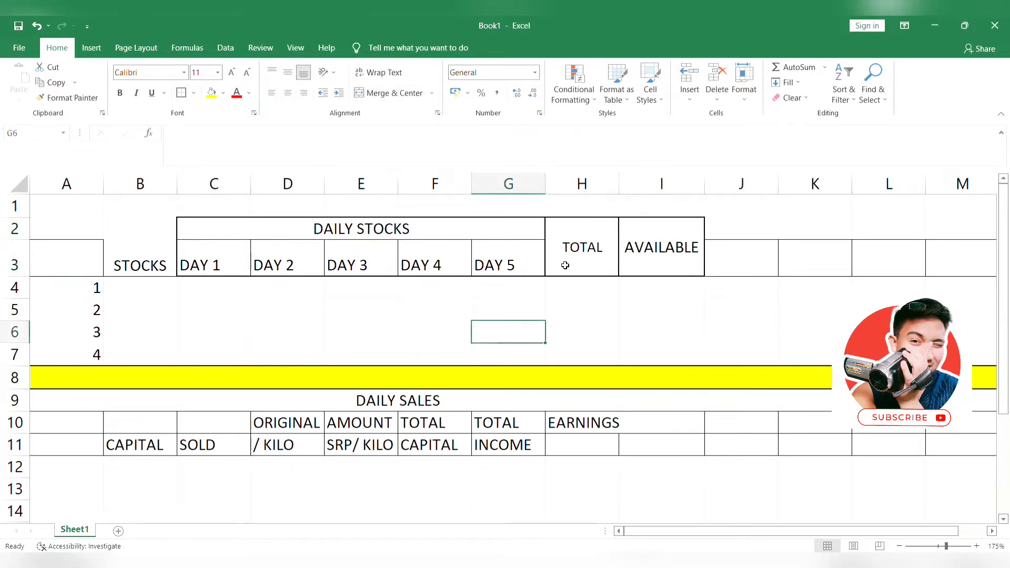
left_click(572, 256)
Step: Change the H2 heading to TOTAL AVA_STOCKS and turn on Wrap Text
left_click(291, 142)
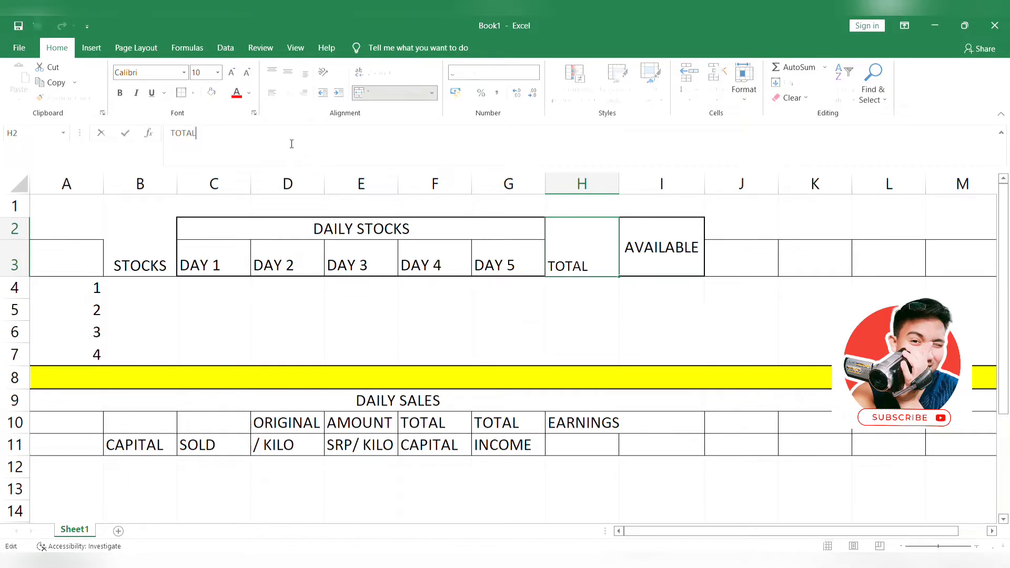
type("STOCKS")
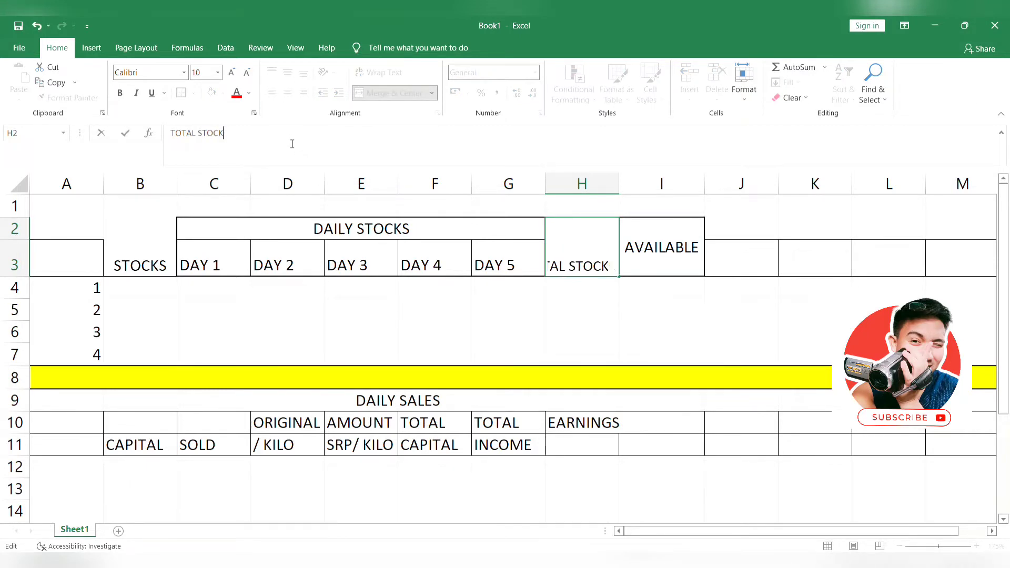
key("BackSpace")
key("BackSpace")
key("BackSpace")
type("_STOCLS")
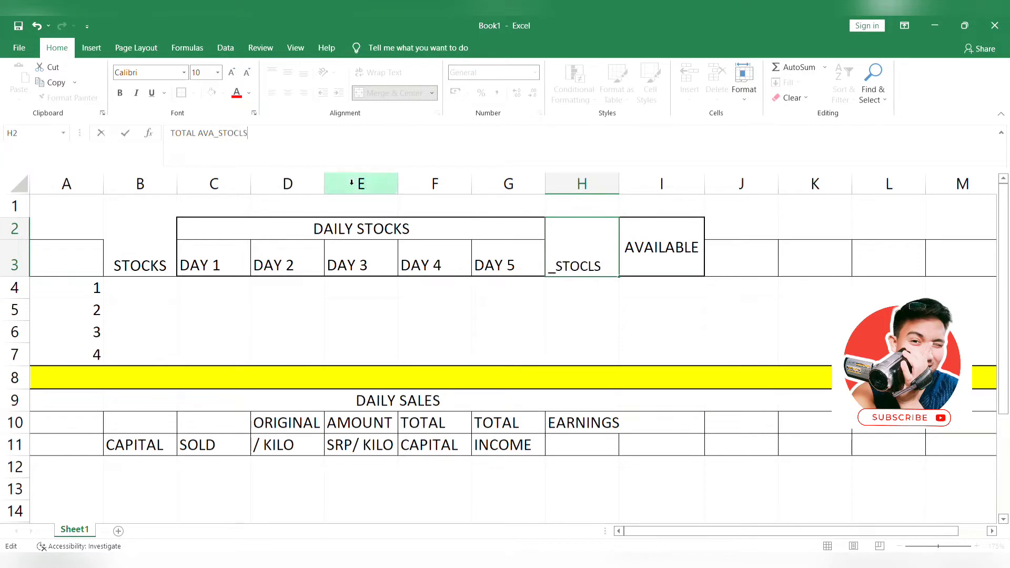
key("BackSpace")
key("BackSpace")
type("KS")
left_click(520, 350)
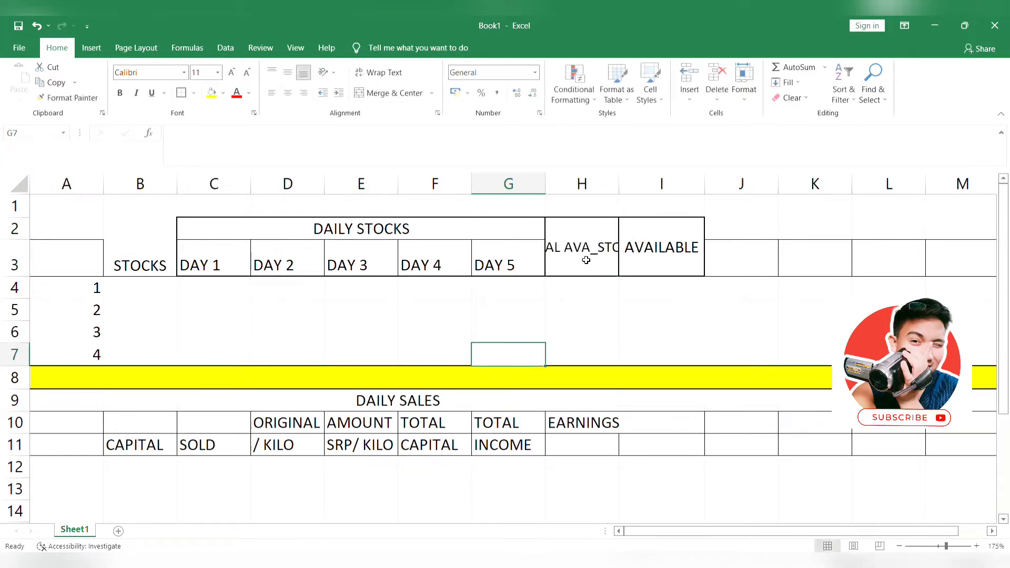
left_click(583, 261)
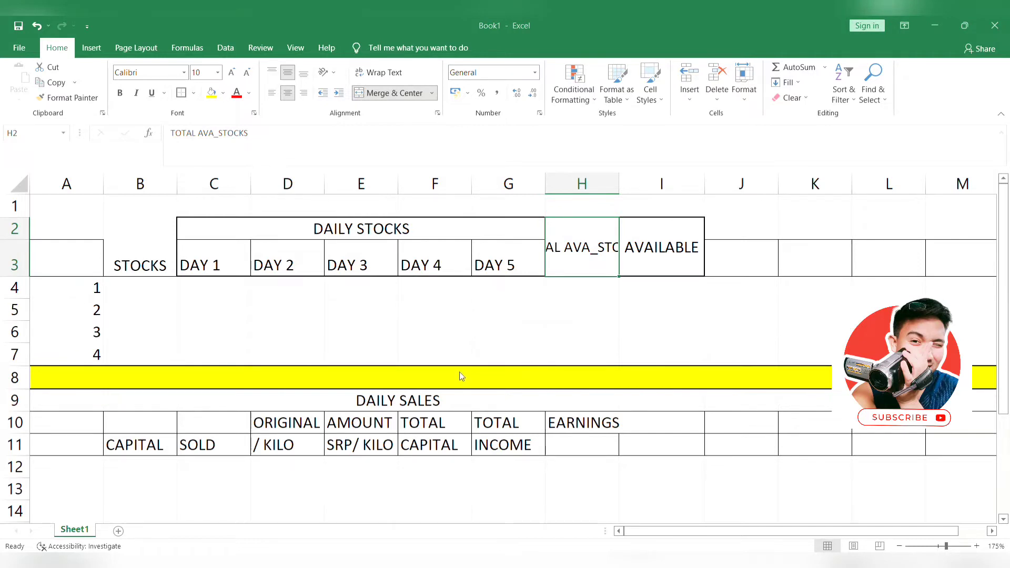
key("alt+h")
key("w")
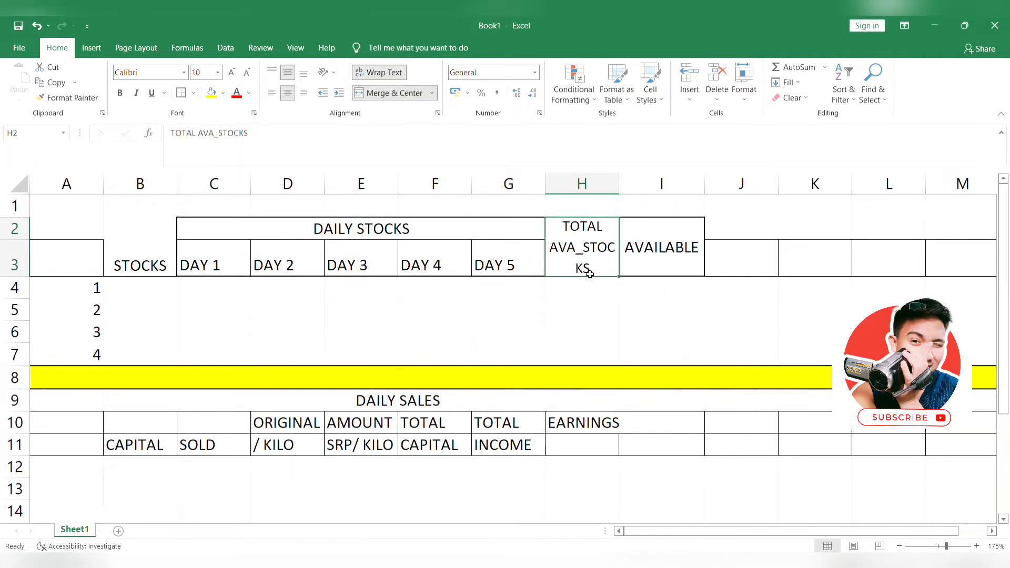
left_click(655, 261)
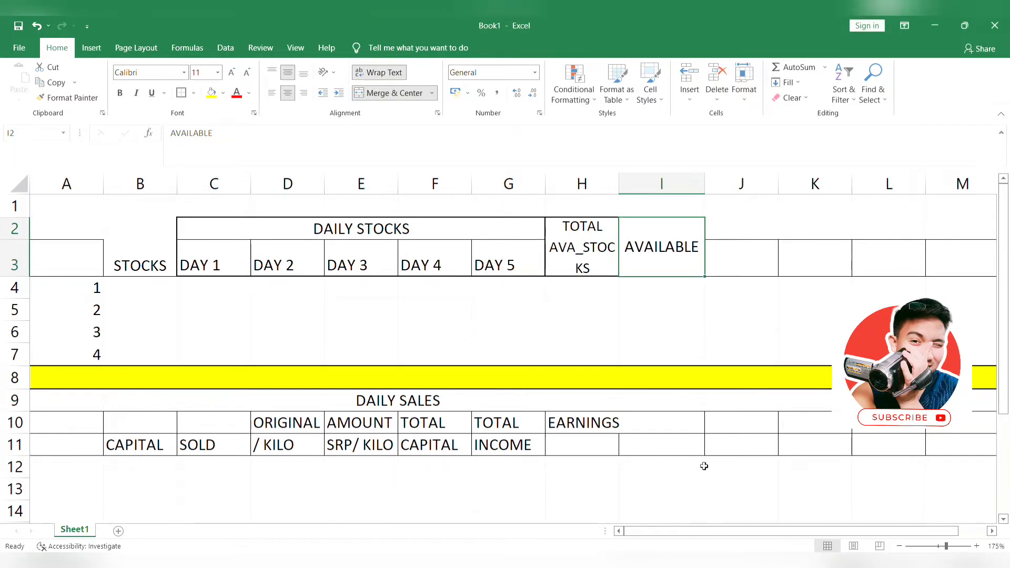
left_click(638, 286)
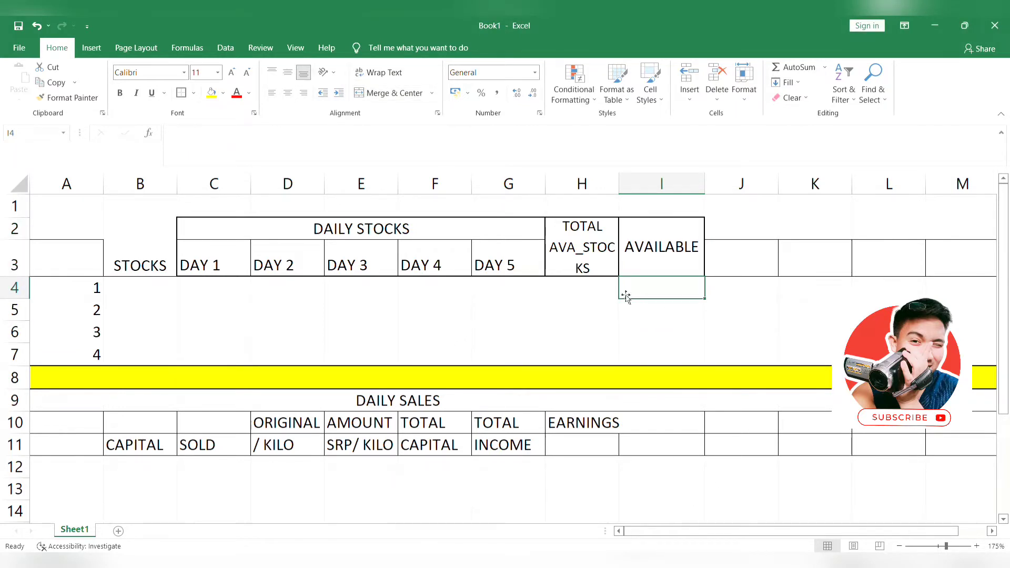
Step: Edit the column H header to read TOTAL SALES_STOCKS
left_click(592, 263)
left_click(578, 328)
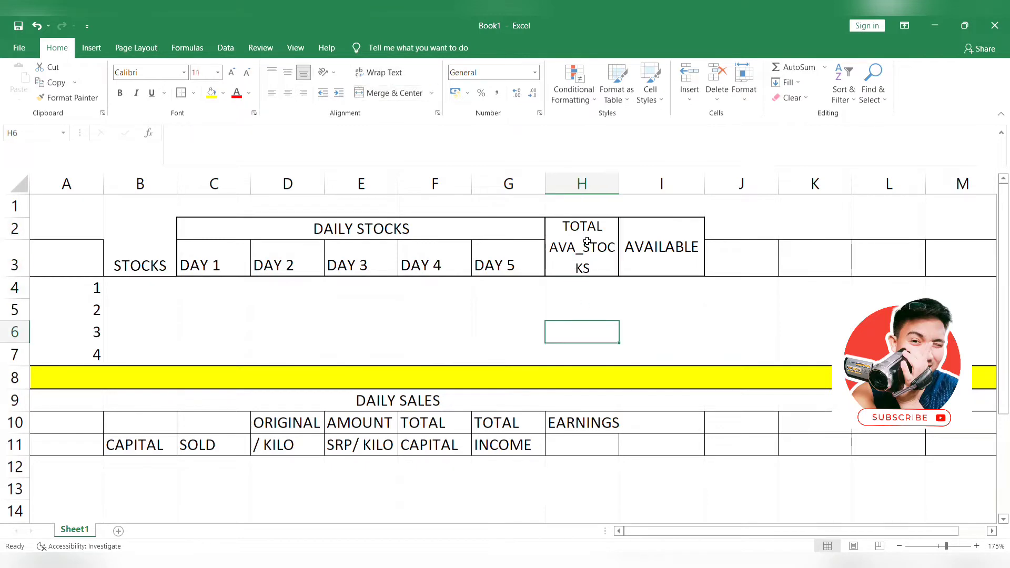
left_click(584, 258)
double_click(579, 253)
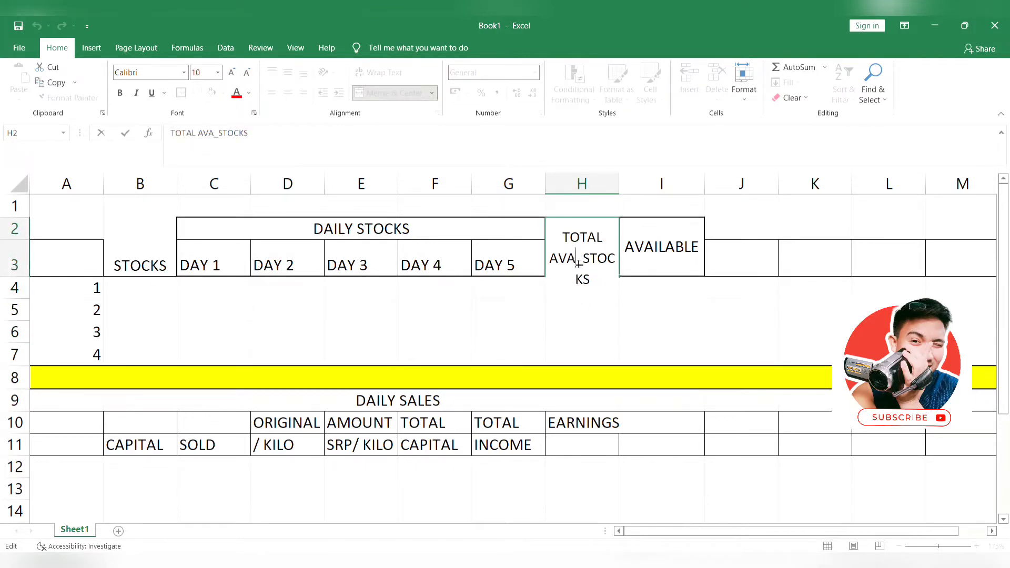
key("BackSpace")
key("BackSpace")
key("BackSpace")
type("SALE")
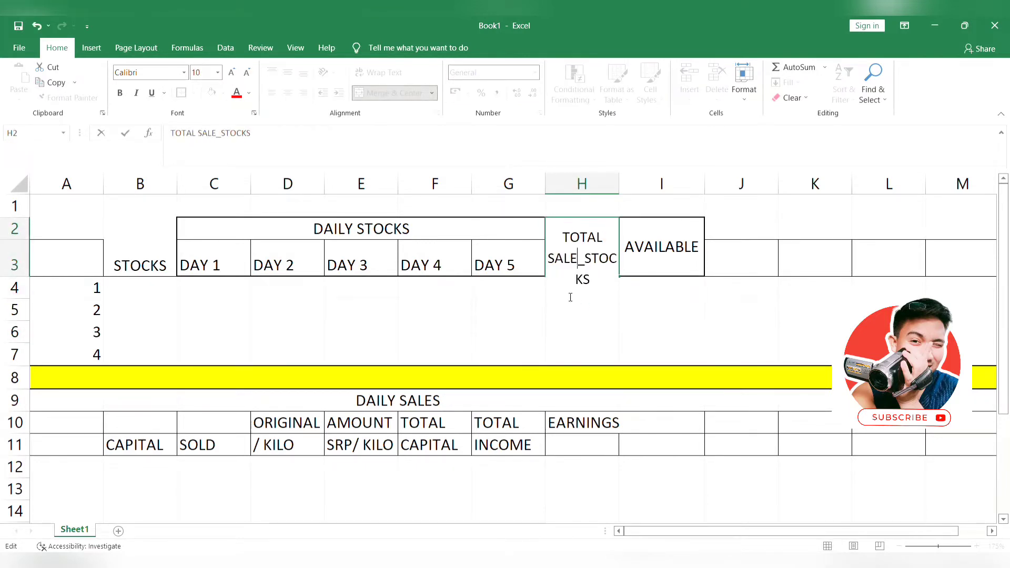
type("S")
left_click(610, 337)
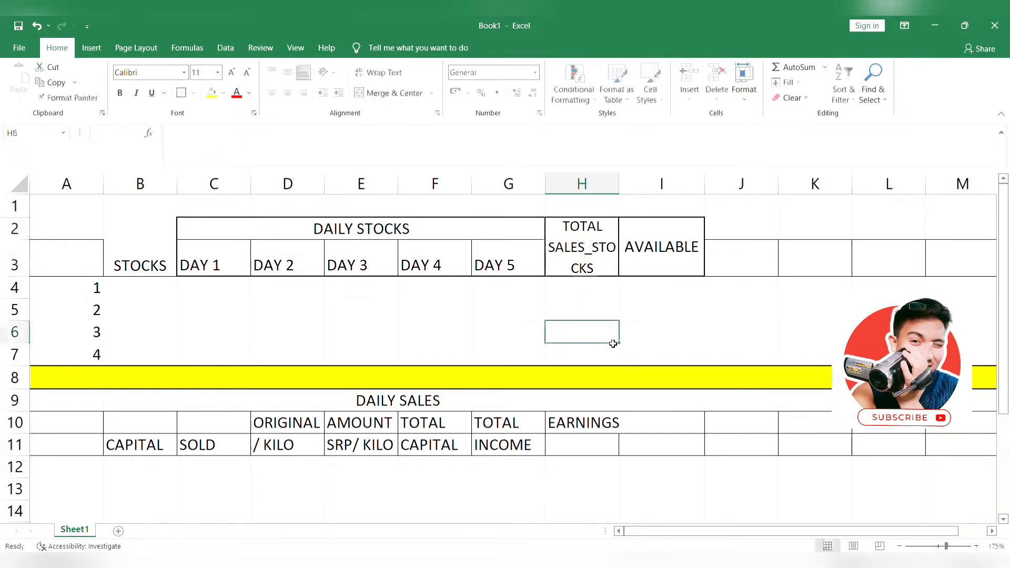
Step: Change the column H header to TOTAL Daily SALES and widen column H
double_click(580, 264)
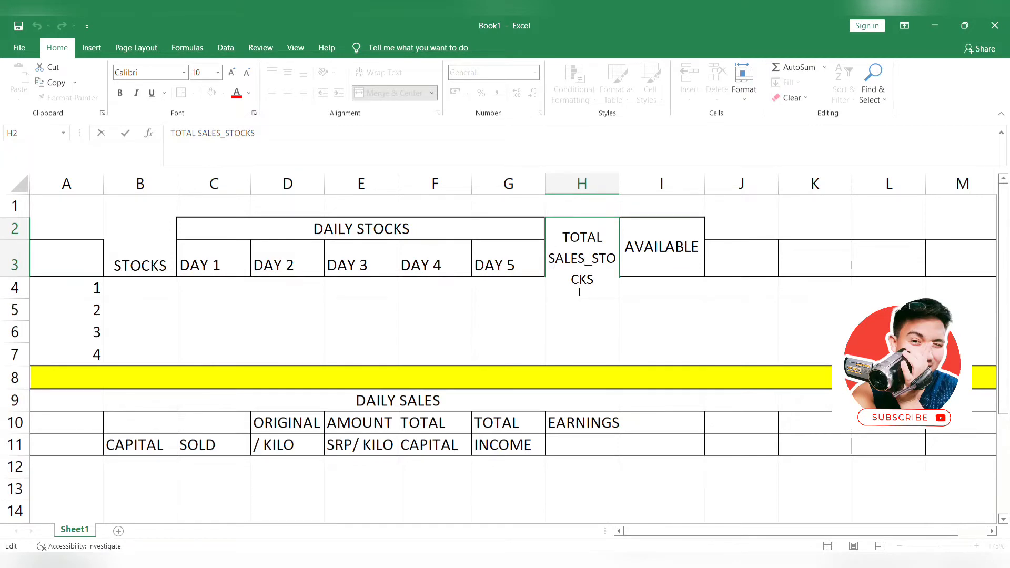
key("Left")
type("Dail")
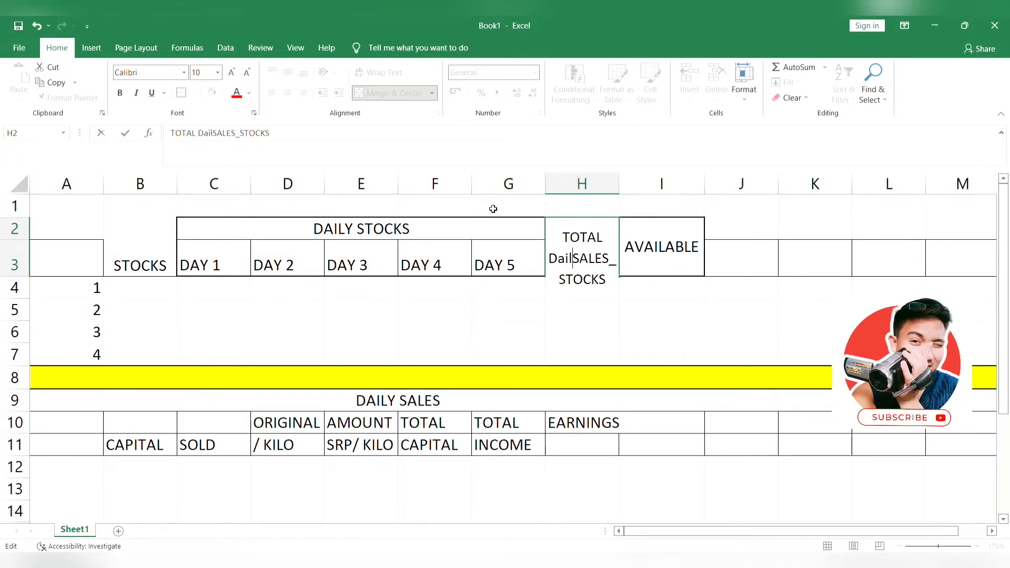
type("y")
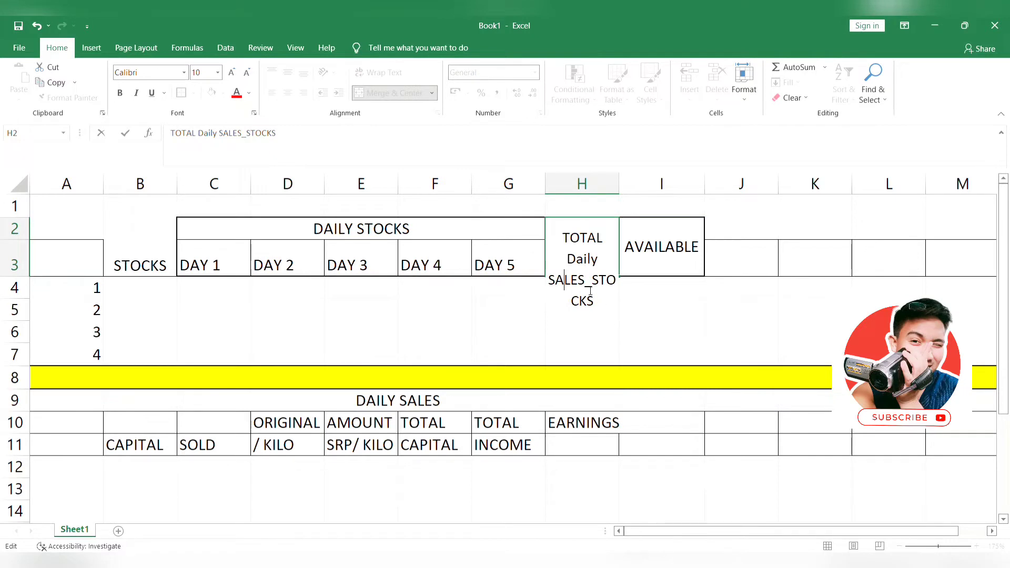
left_click_drag(590, 291, 594, 302)
key("BackSpace")
left_click(591, 305)
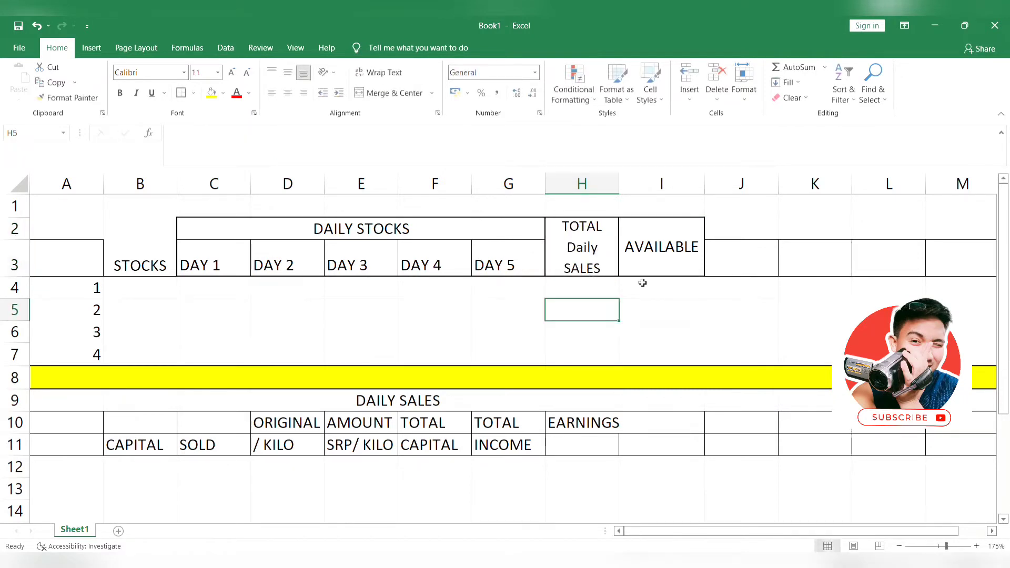
left_click_drag(710, 389, 663, 379)
left_click_drag(619, 184, 629, 184)
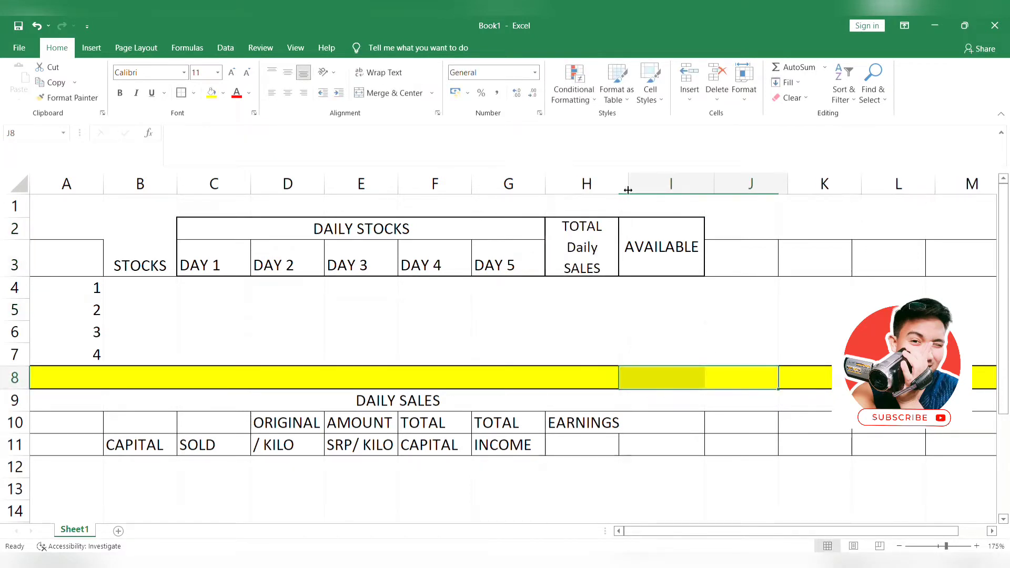
Step: Bold the I2 header and change it to AVAILABLE stocks
left_click(659, 262)
key("ctrl+b")
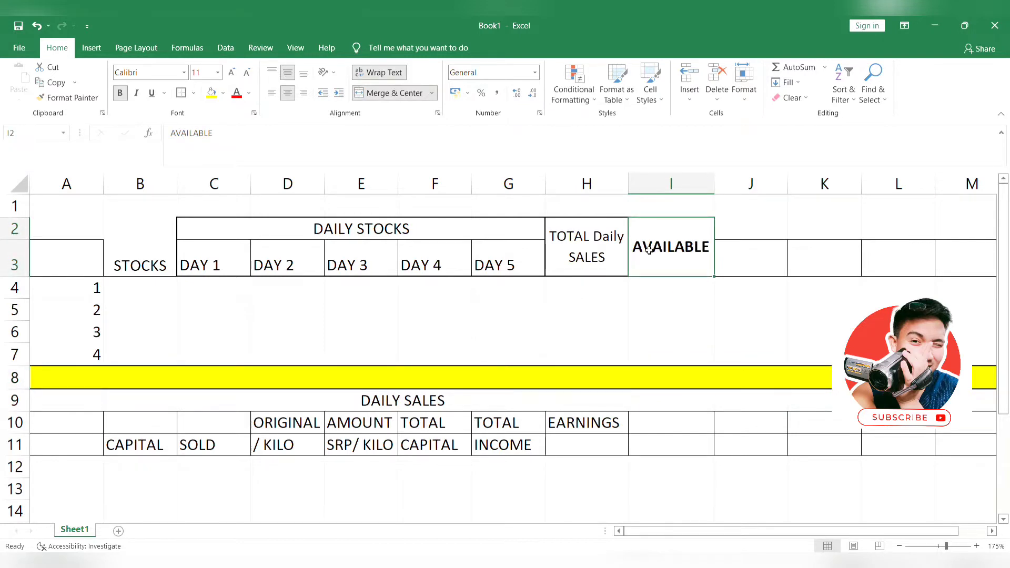
left_click(335, 156)
type("sto")
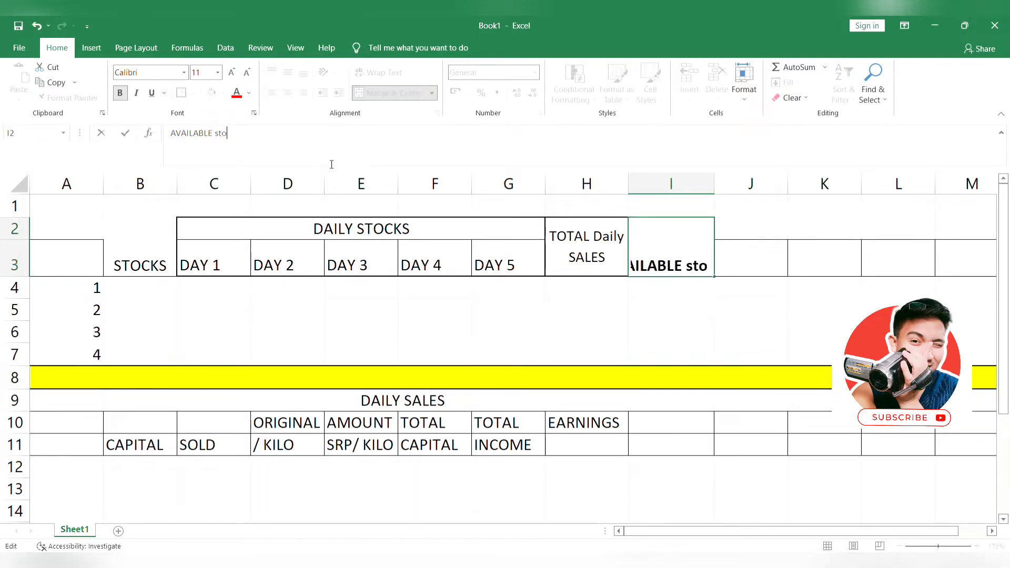
type("cks")
key("ctrl+Return")
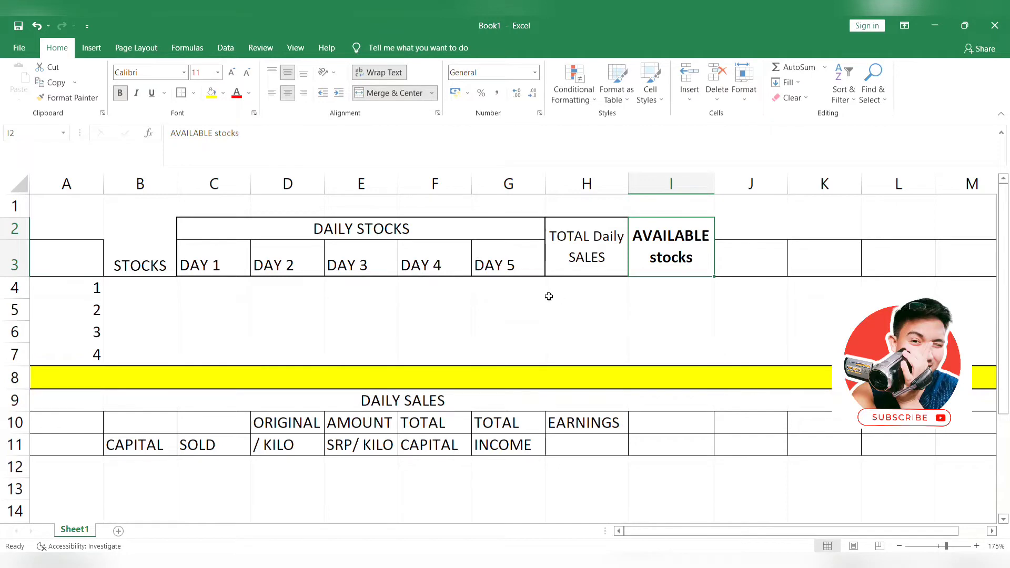
scroll(417, 430, "down", 1)
Step: Fill AMOUNT SRP/ KILO yellow, TOTAL CAPITAL orange and ORIGINAL / KILO light blue
left_click_drag(370, 346, 378, 361)
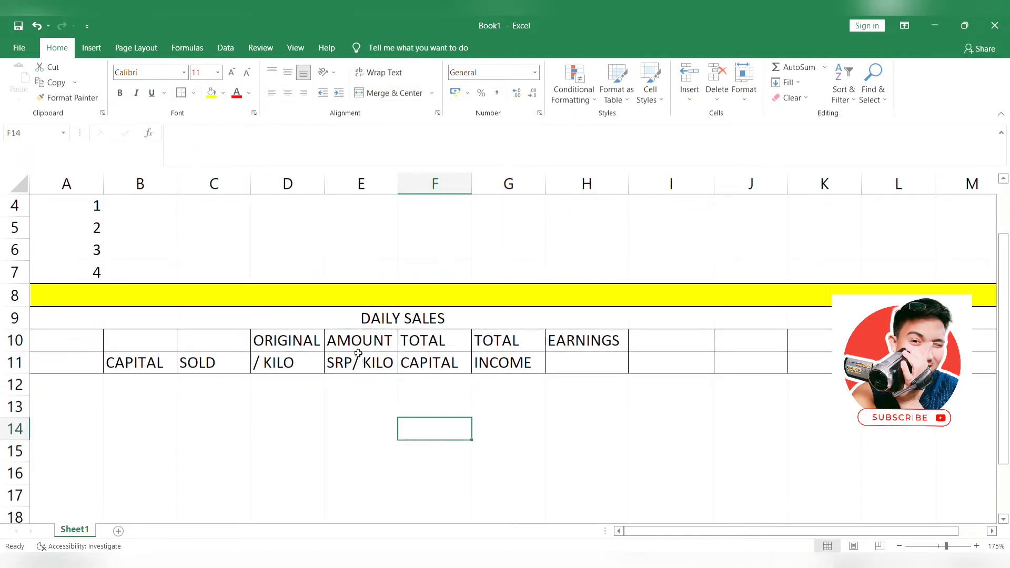
left_click(211, 94)
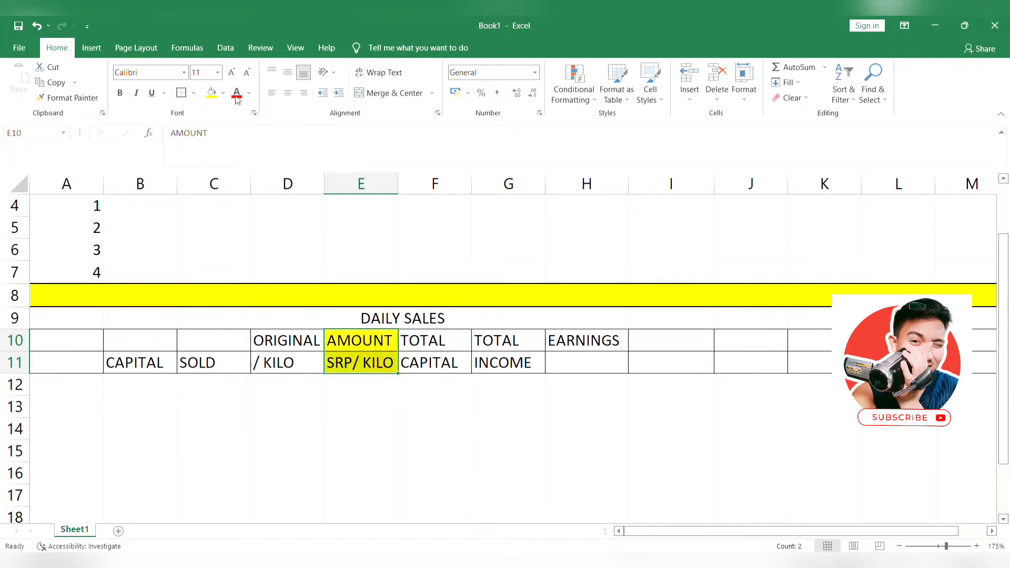
left_click(418, 361)
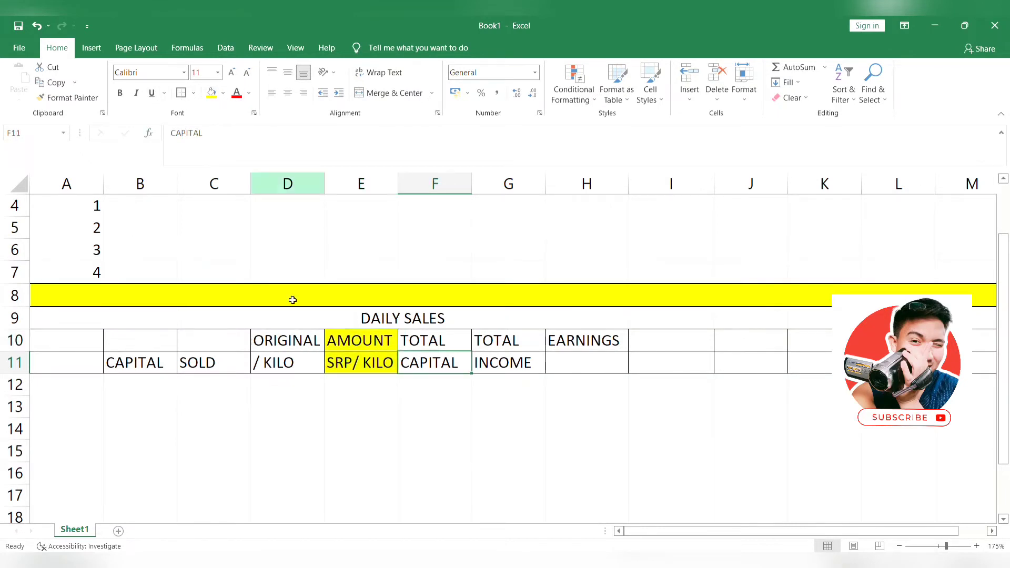
left_click_drag(418, 342, 421, 363)
left_click(224, 94)
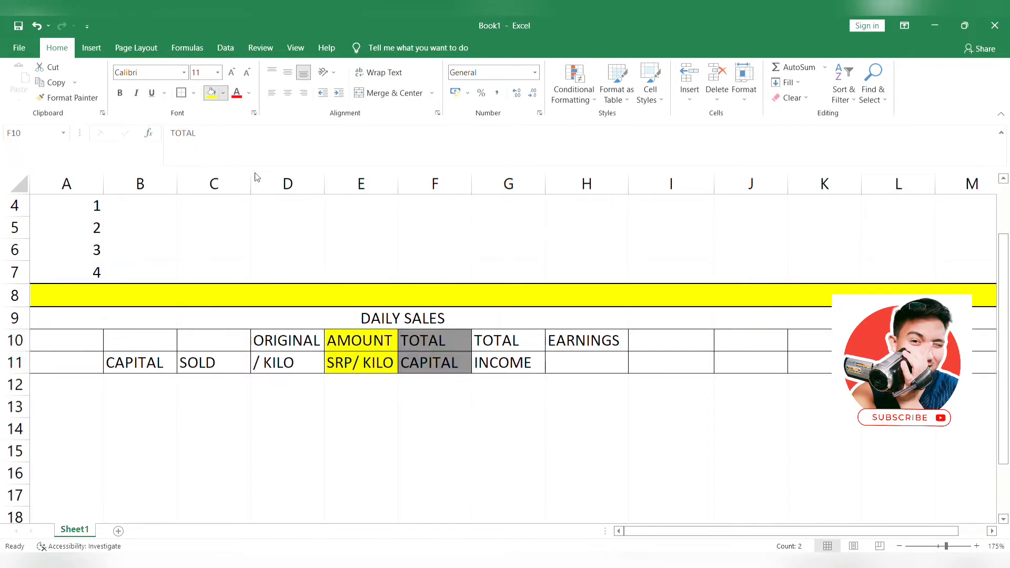
left_click(262, 155)
left_click_drag(270, 344, 273, 362)
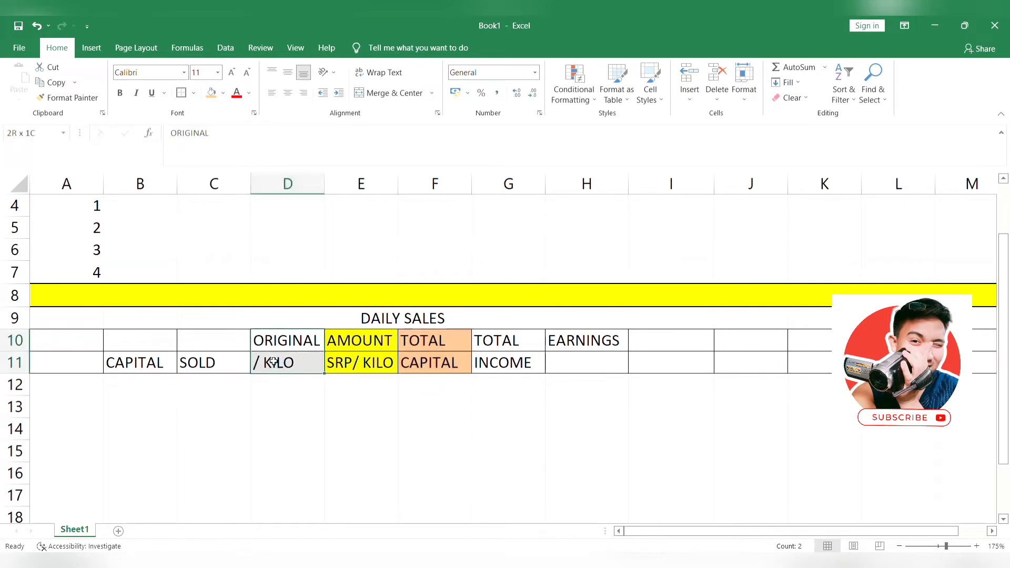
left_click(223, 93)
left_click(293, 156)
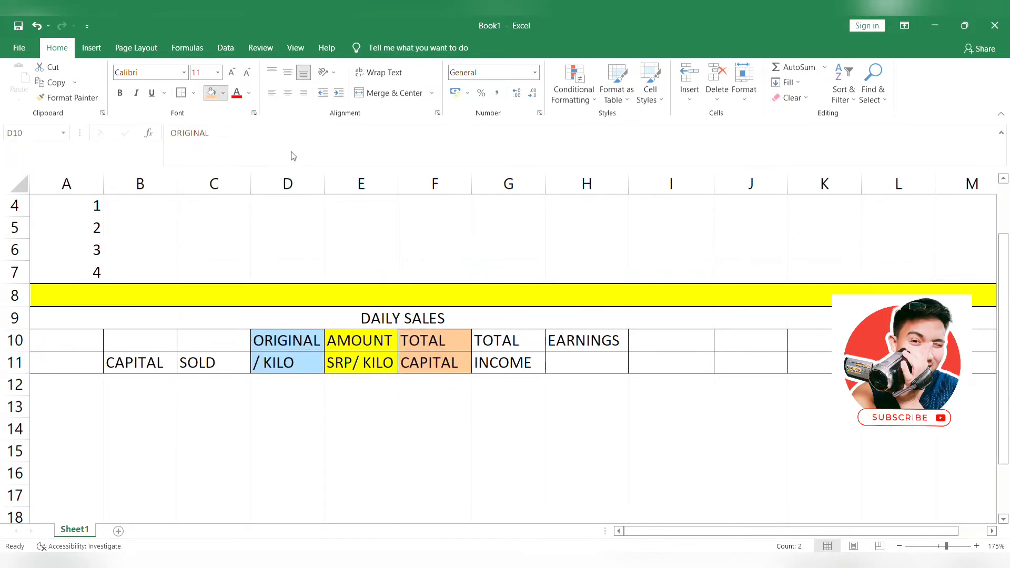
Step: Fill SOLD yellow and the CAPITAL, TOTAL INCOME and EARNINGS headers light green
left_click_drag(207, 342, 211, 363)
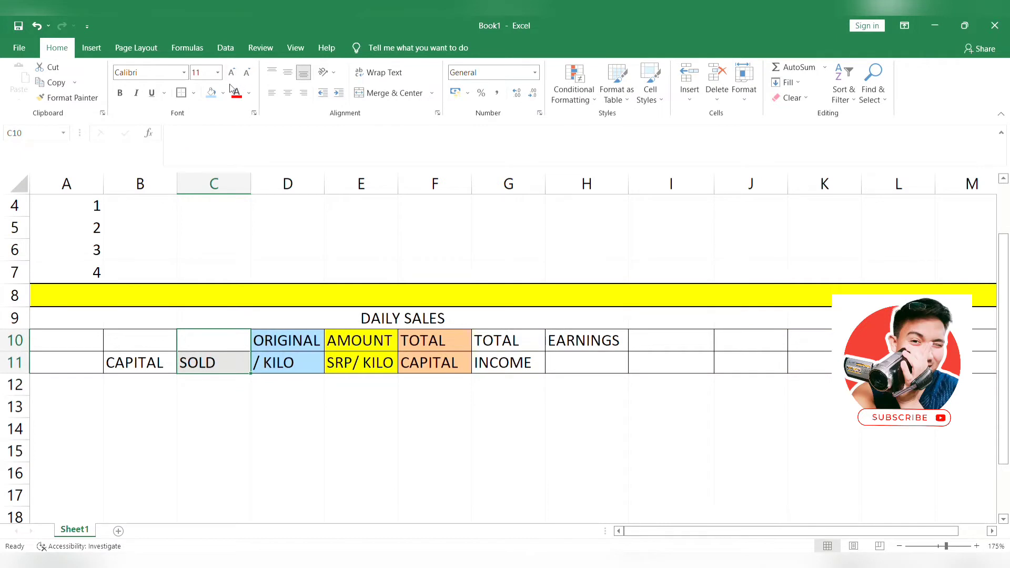
left_click(223, 93)
left_click(241, 205)
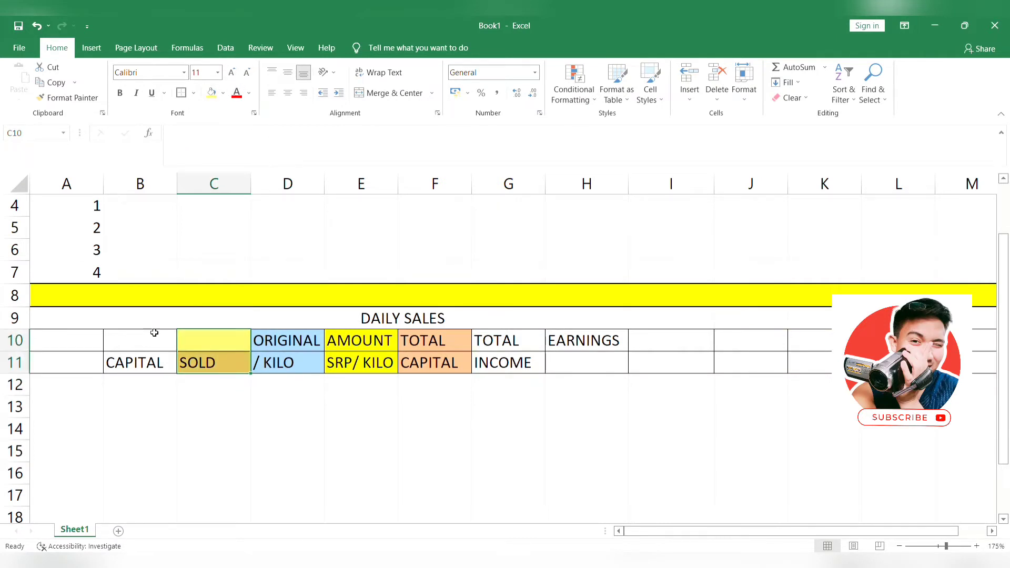
left_click_drag(154, 332, 153, 362)
left_click(225, 94)
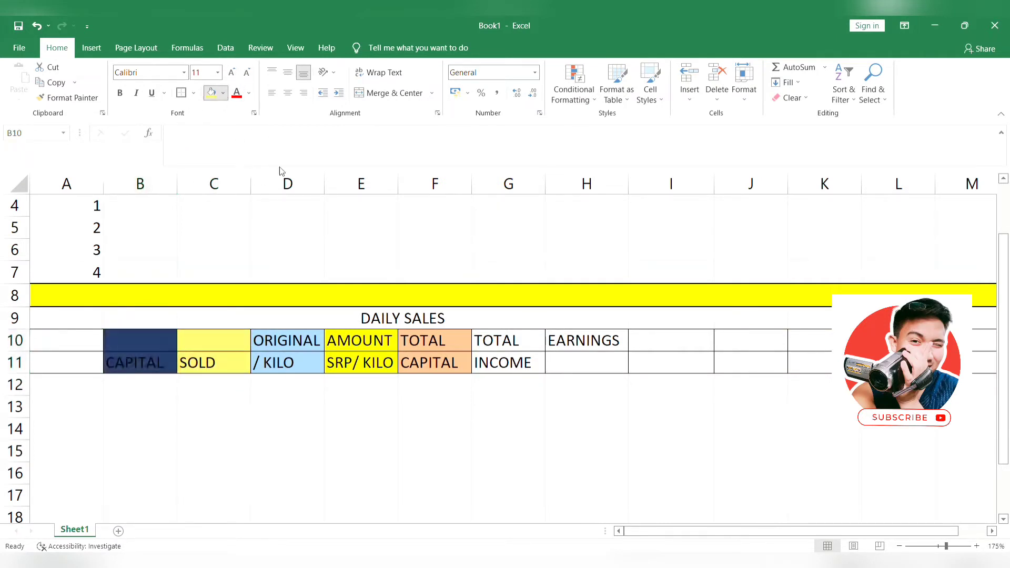
left_click(307, 156)
left_click(507, 400)
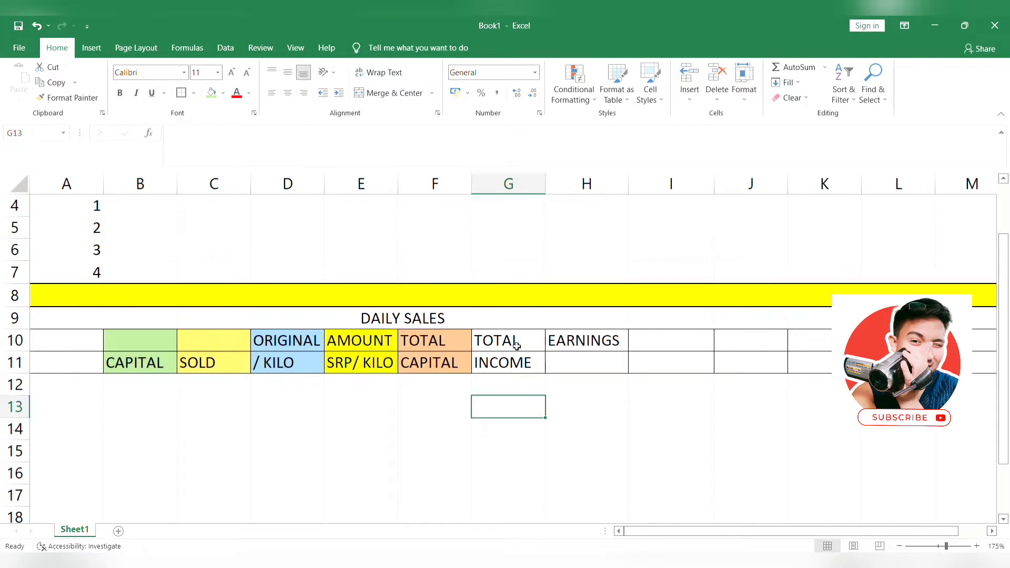
mouse_move(514, 343)
left_mouse_down()
mouse_move(514, 364)
mouse_move(568, 362)
left_mouse_up()
left_click(208, 99)
left_click(448, 408)
left_click(211, 94)
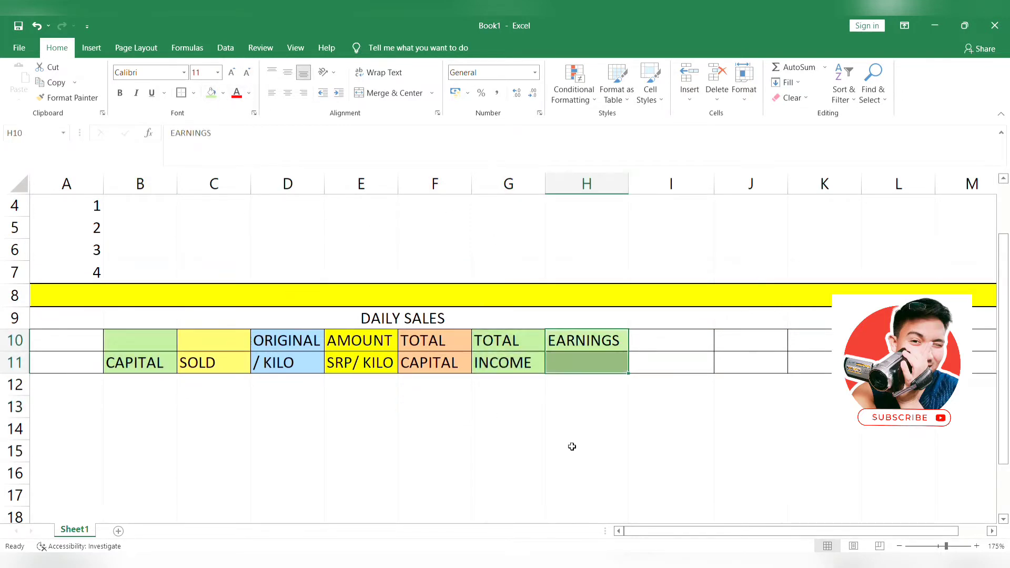
Step: Merge & Center the EARNINGS header across H10:H11
left_click(573, 447)
left_click_drag(605, 338, 601, 369)
left_click(390, 93)
left_click(584, 444)
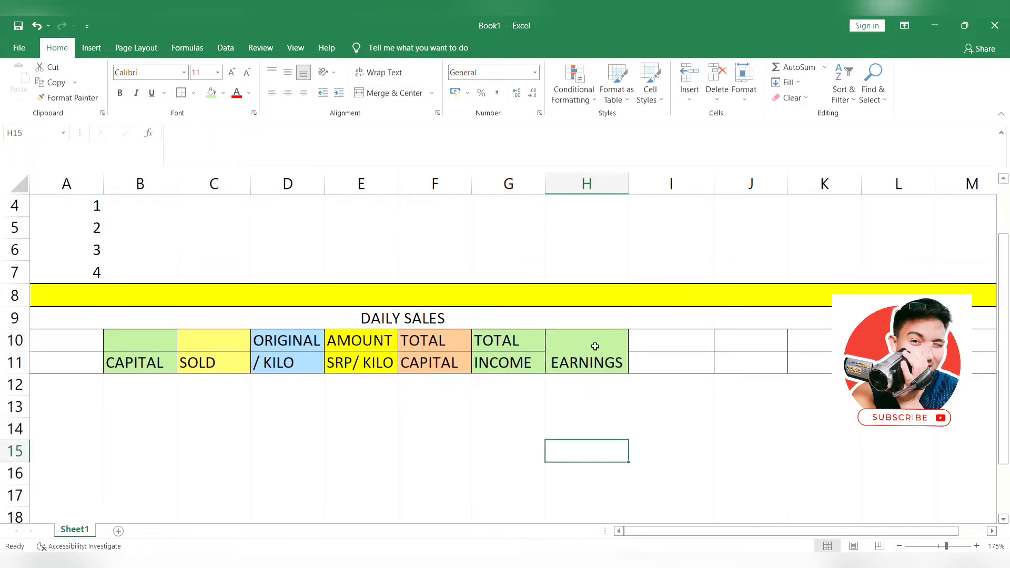
left_click(595, 346)
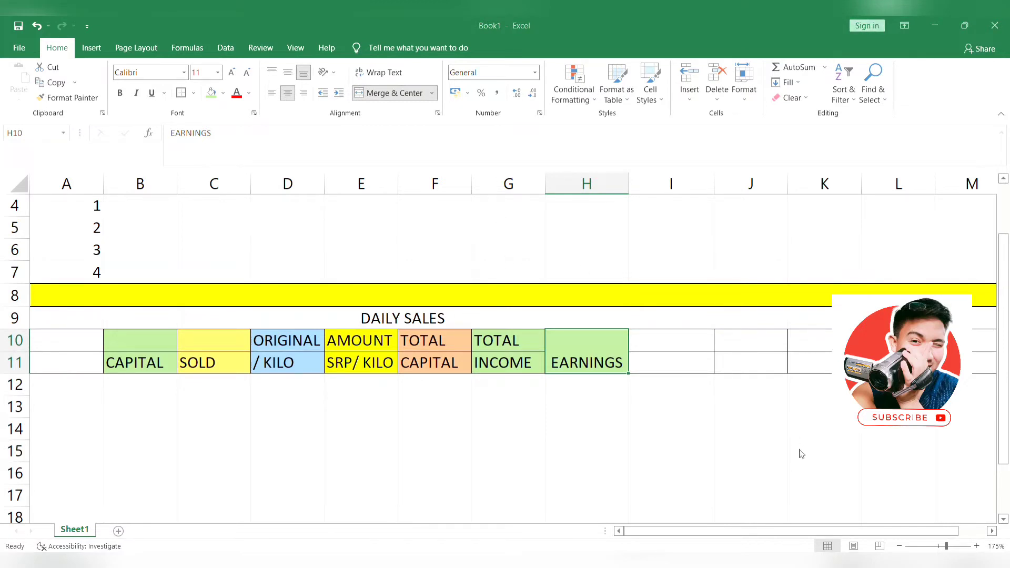
Step: Enter a two-line 'item / no' header in A3 and an ITEM label above it
left_click(586, 429)
scroll(589, 421, "up", 1)
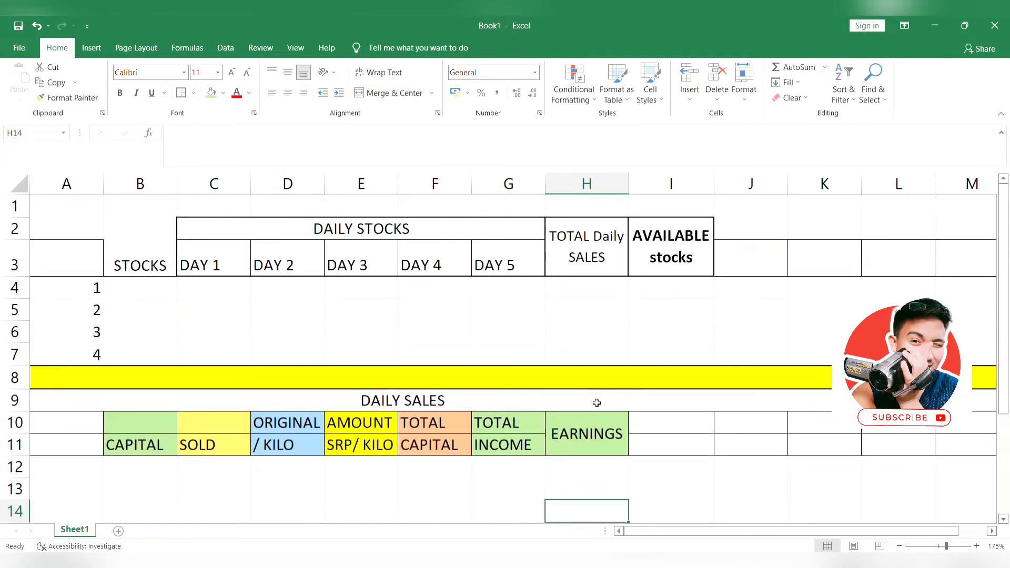
left_click_drag(85, 242, 105, 242)
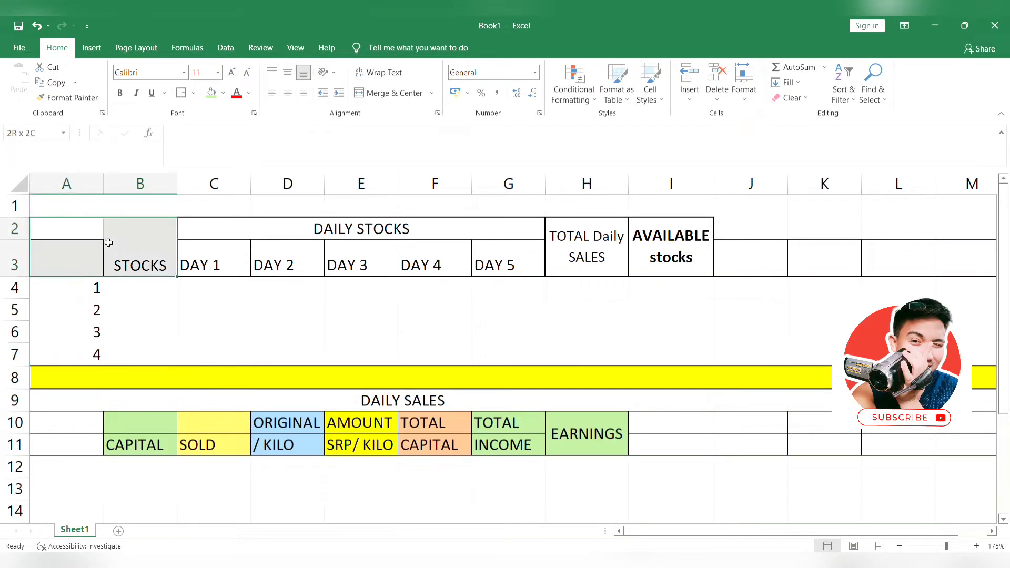
left_click(85, 271)
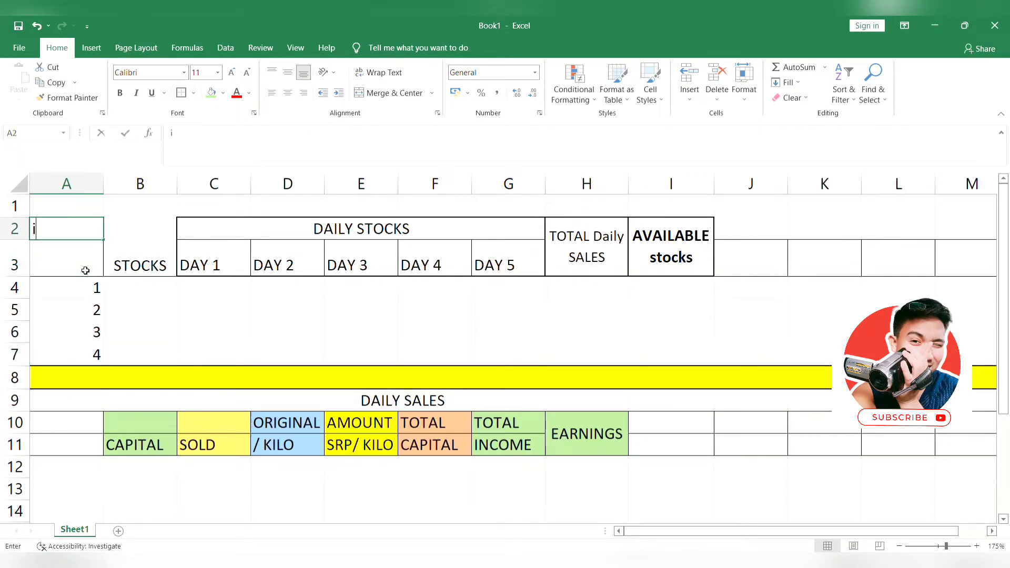
type("item")
key("alt+Return")
type("no")
key("Return")
key("Up")
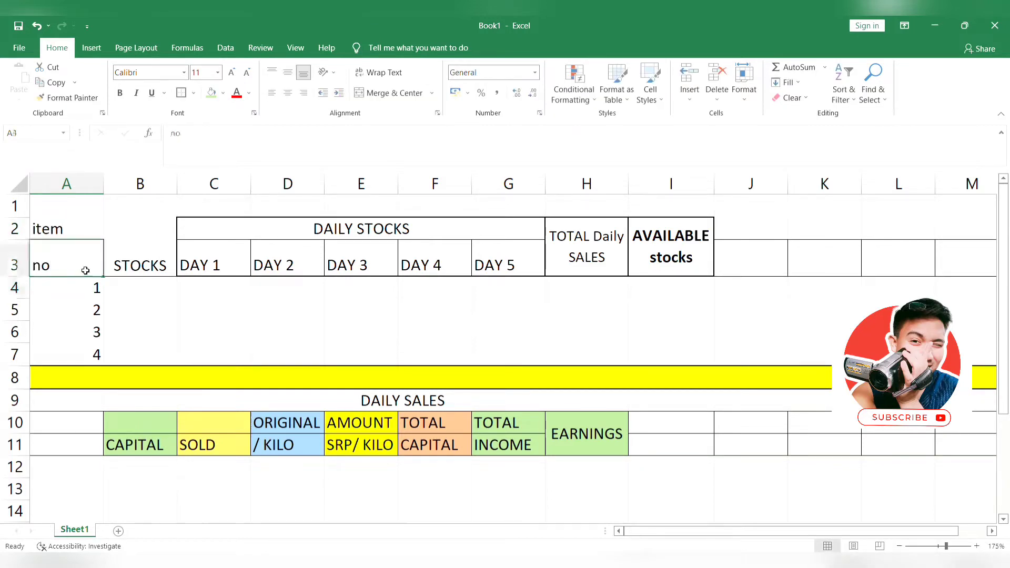
key("Up")
key("Up")
type("ITEM")
key("ctrl+Return")
Step: Correct the column A headings to uppercase ITEM in A2 and NO in A3
key("Down")
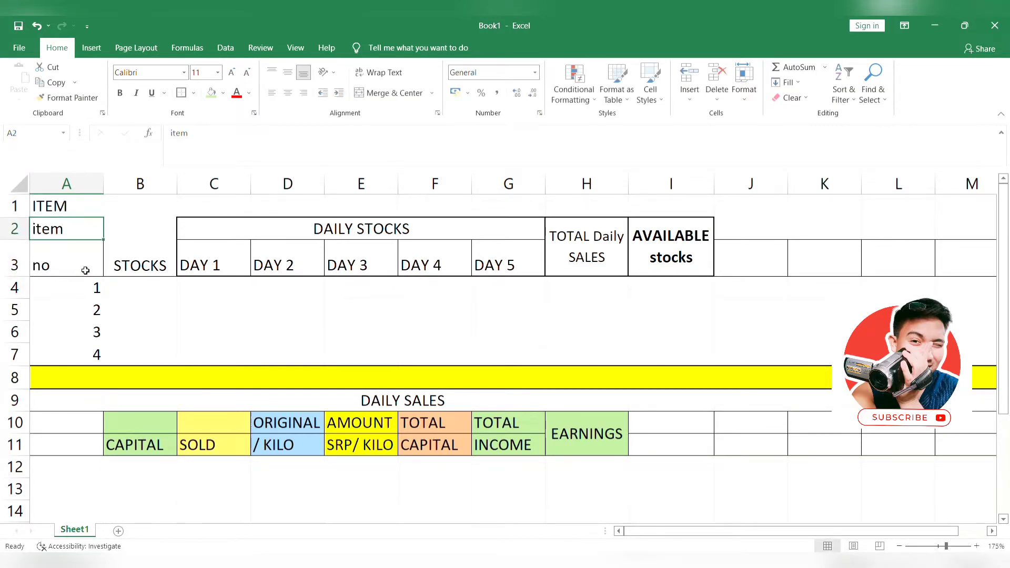
type("NO")
key("BackSpace")
key("BackSpace")
key("Up")
key("Delete")
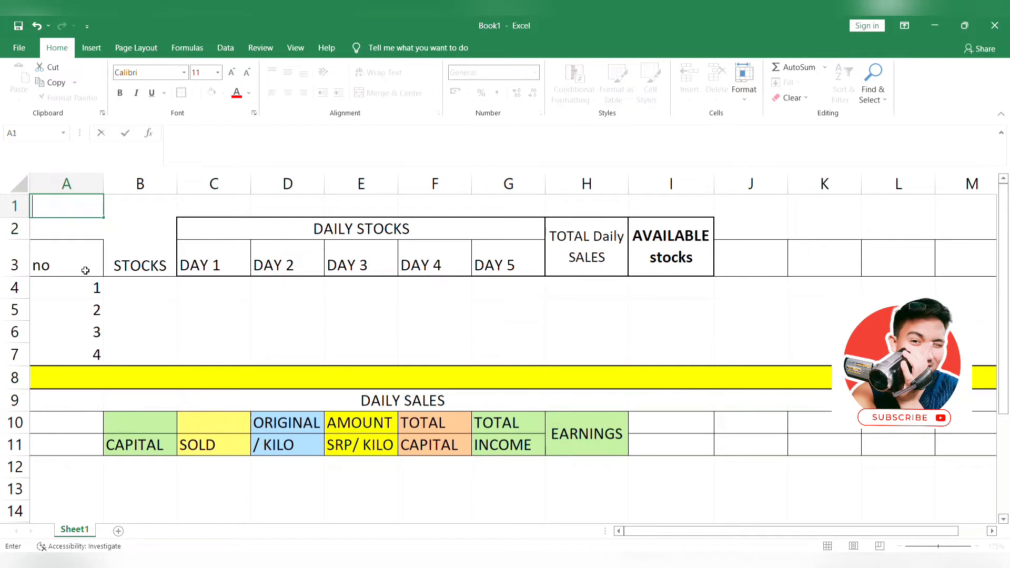
key("Down")
type("ITEM")
key("Return")
key("BackSpace")
key("BackSpace")
type("NO")
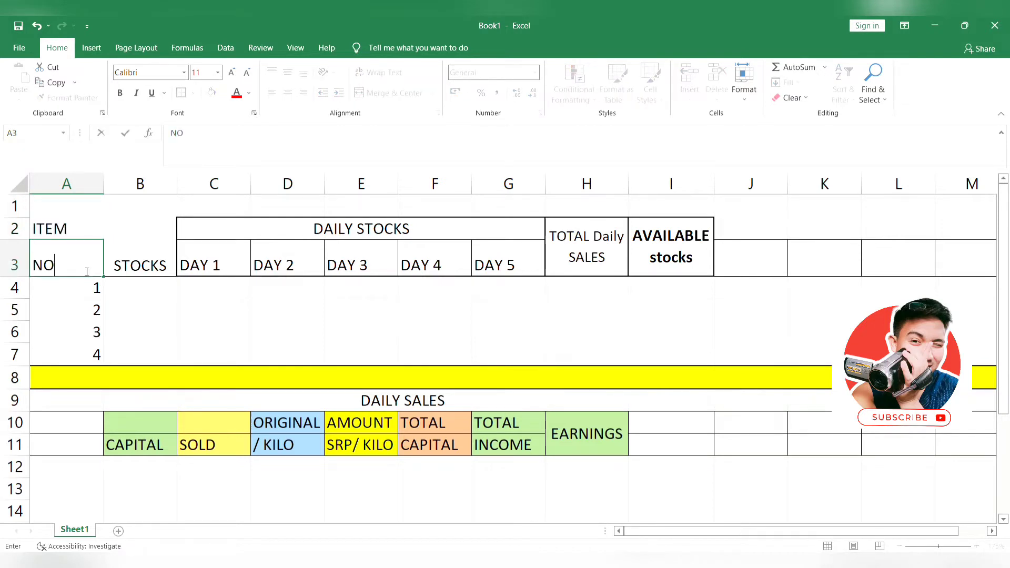
key("Return")
Step: Merge A2:A3 into one ITEM cell, accepting the merge warning, and centre it vertically
left_click(174, 340)
left_click_drag(77, 239, 109, 254)
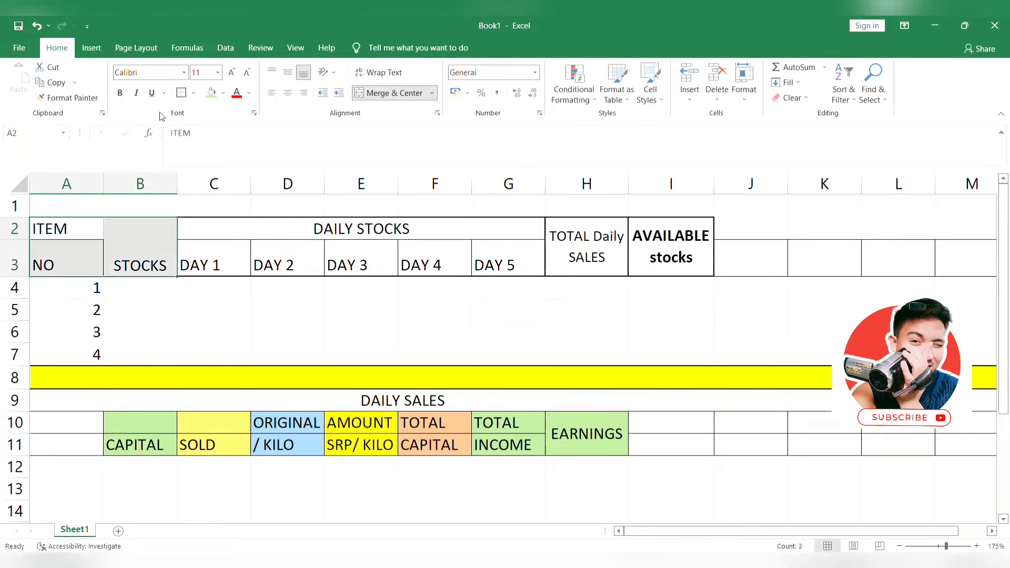
left_click(144, 251)
left_click(207, 330)
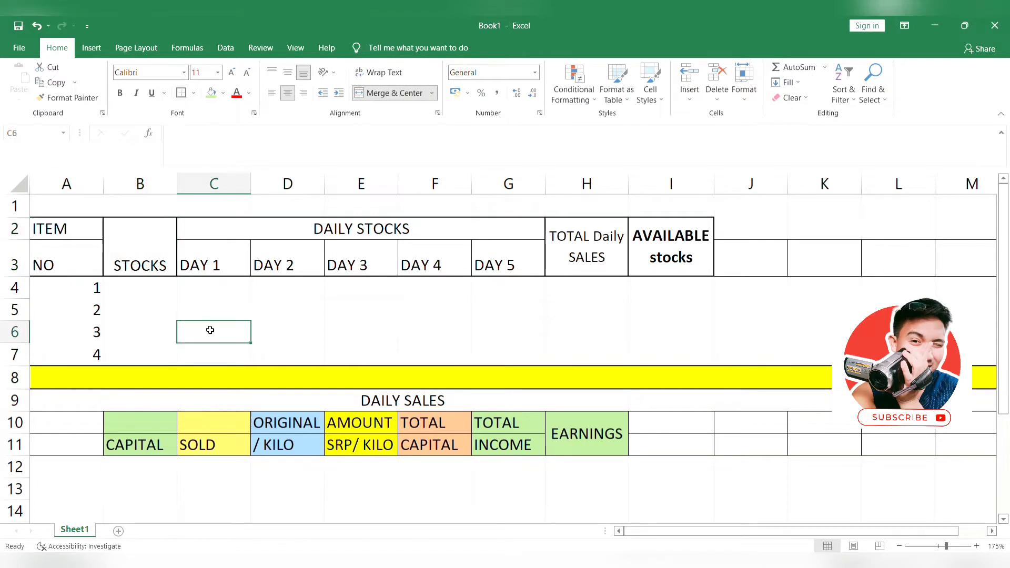
left_click_drag(58, 232, 94, 254)
left_click(365, 94)
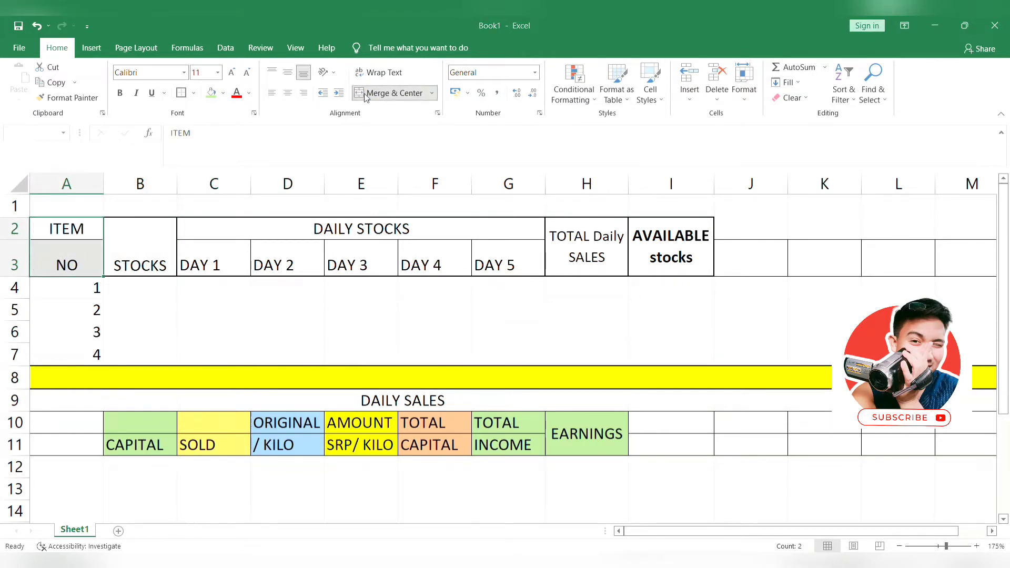
left_click(342, 316)
left_click(85, 242)
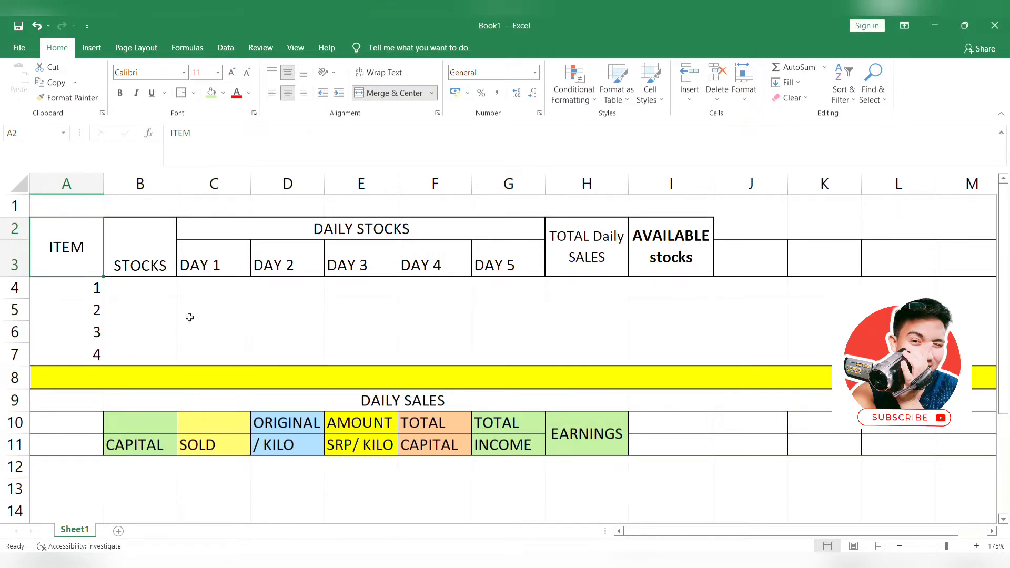
left_click(187, 315)
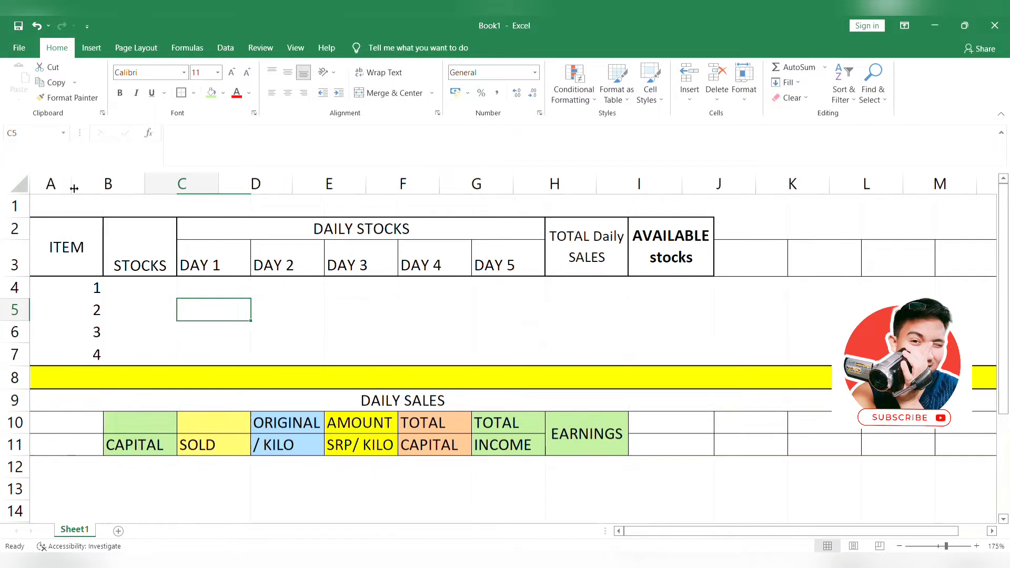
Step: Narrow column A and centre the item numbers below ITEM
left_click_drag(103, 187, 71, 186)
left_click(48, 232)
left_click_drag(47, 281, 66, 434)
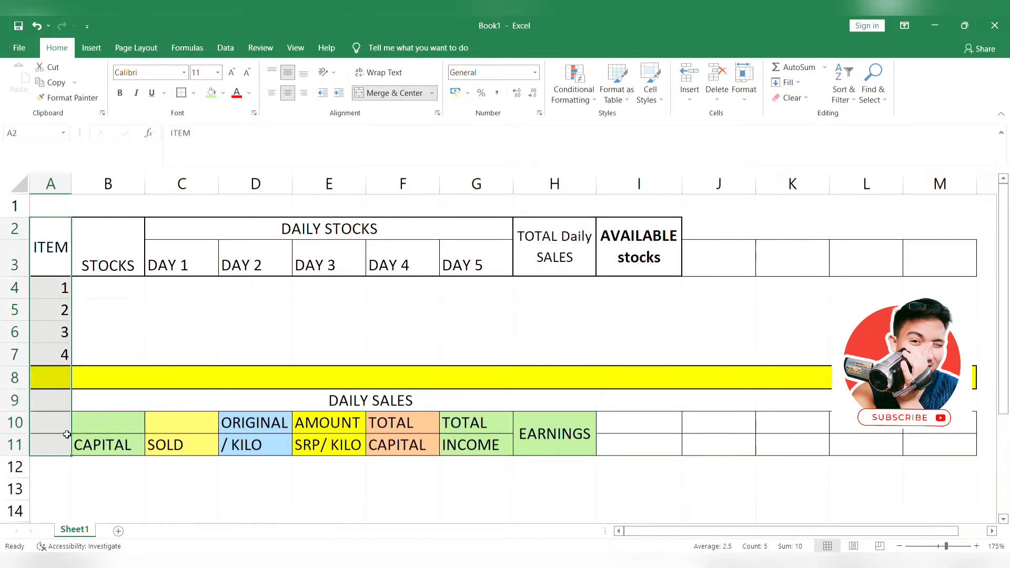
left_click(304, 93)
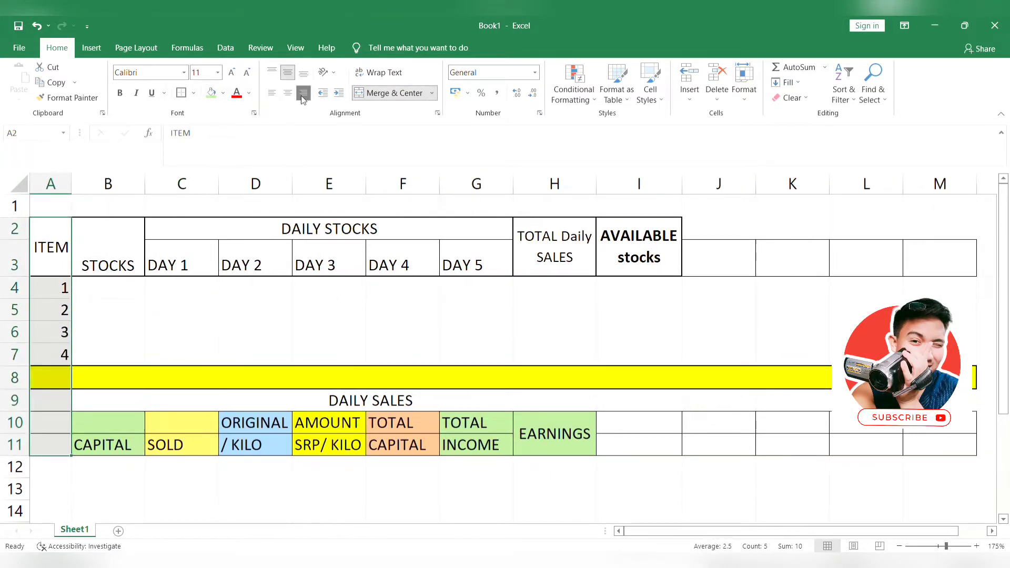
left_click(288, 94)
Step: Apply All Borders to the stock rows B4:I7 and the daily sales rows A12:H17
left_click_drag(179, 331, 225, 330)
left_click_drag(115, 285, 647, 354)
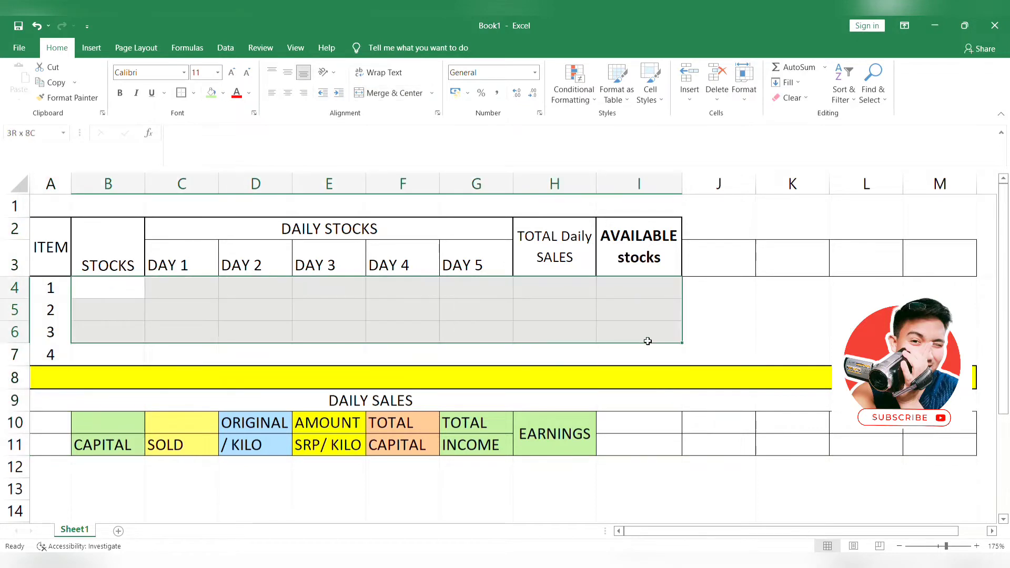
left_click(181, 93)
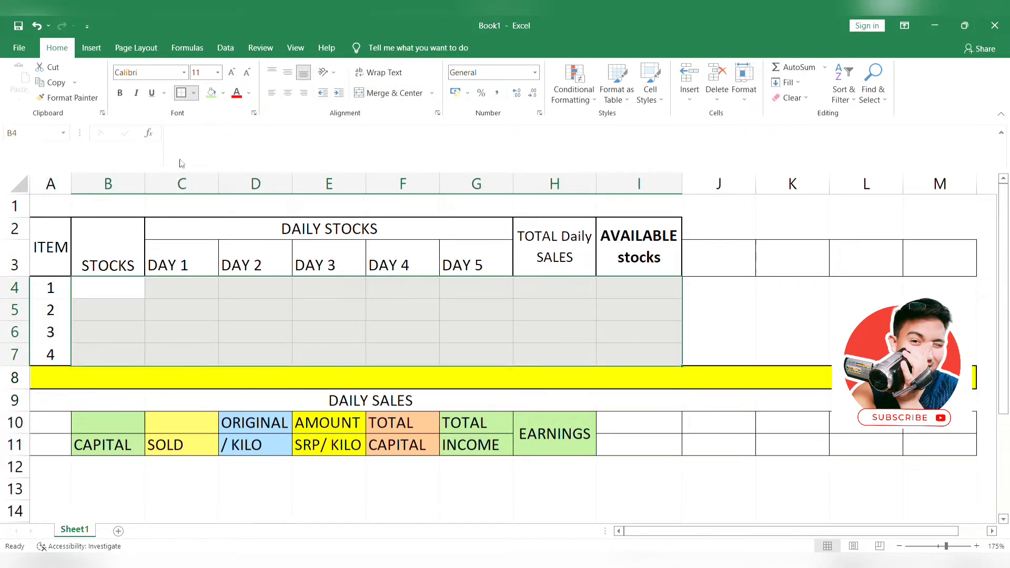
left_click(187, 310)
scroll(415, 413, "down", 1)
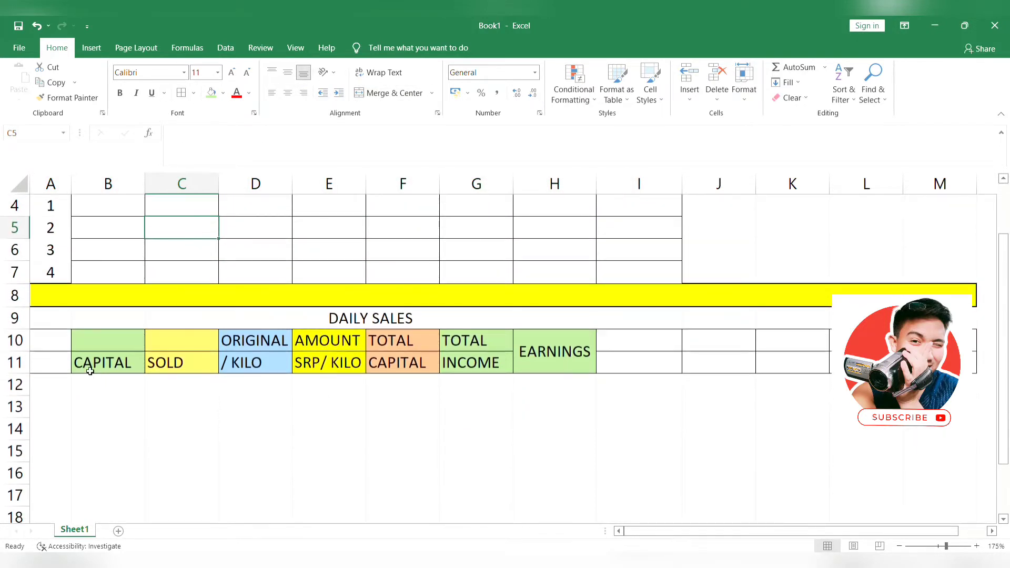
left_click_drag(61, 390, 541, 489)
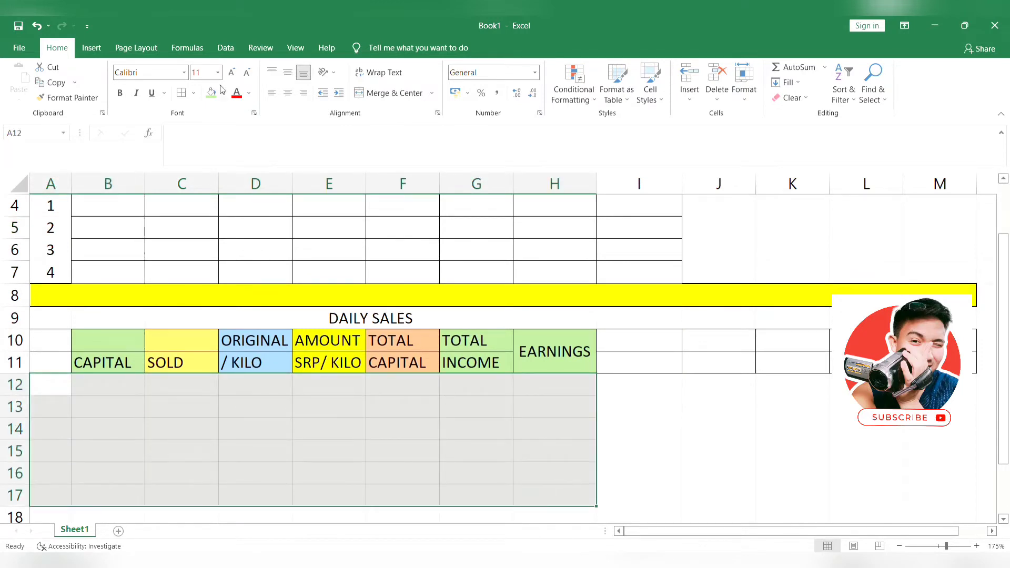
left_click(181, 93)
scroll(473, 383, "up", 1)
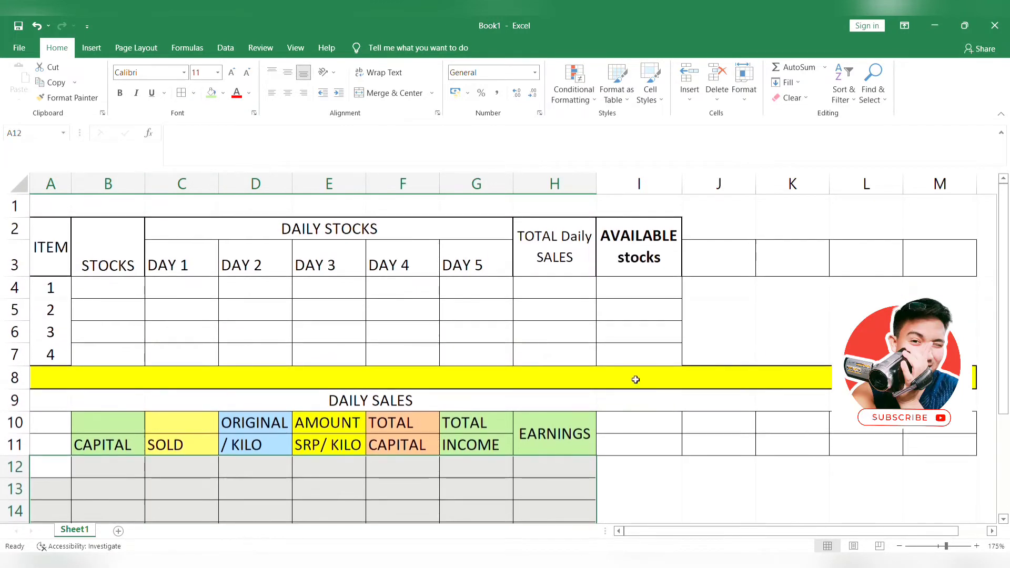
left_click(84, 292)
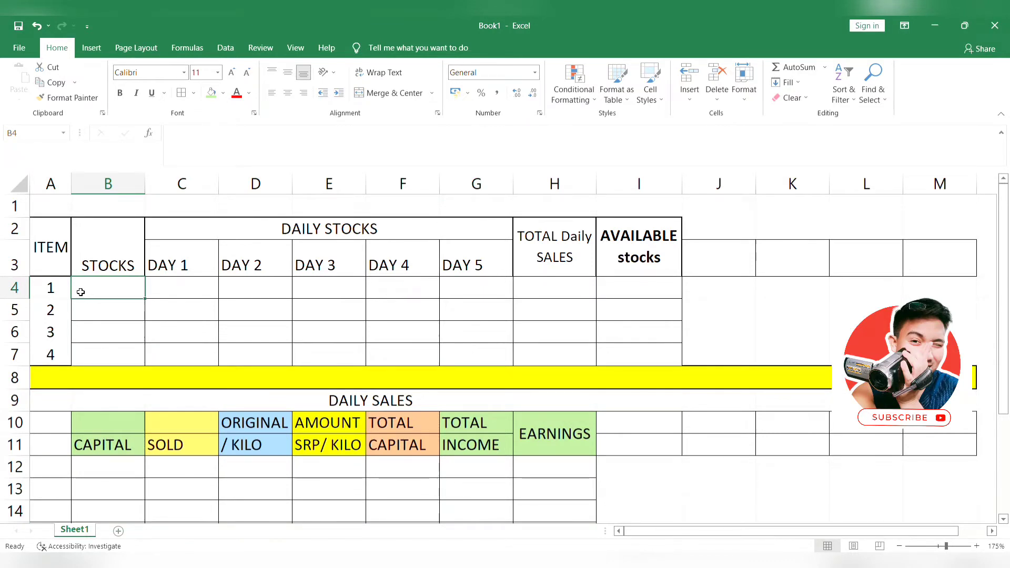
Step: Insert a new column B headed ITEM NAME and fit its width to the heading
left_click(108, 183)
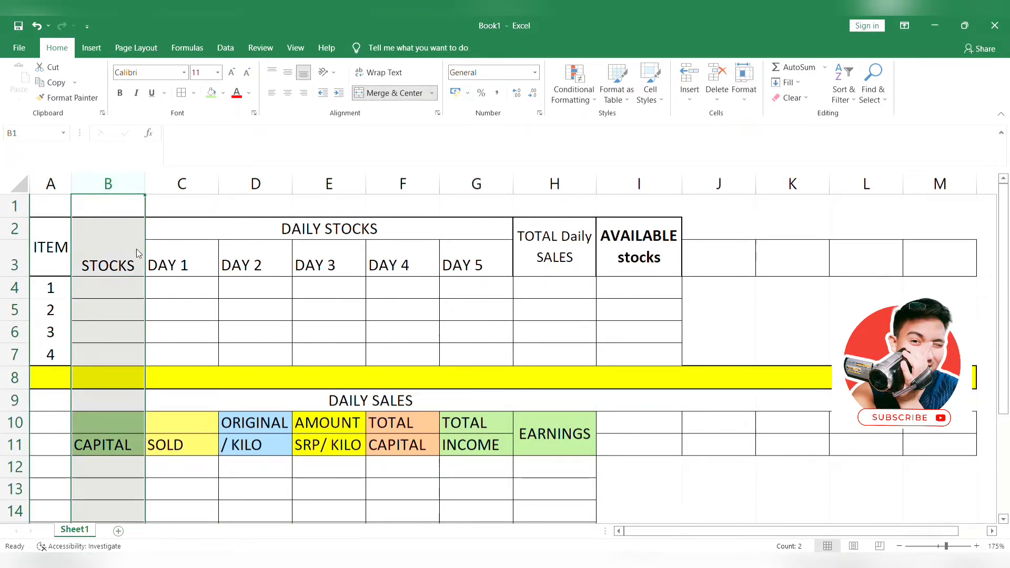
key("ctrl+shift+plus")
left_click(91, 271)
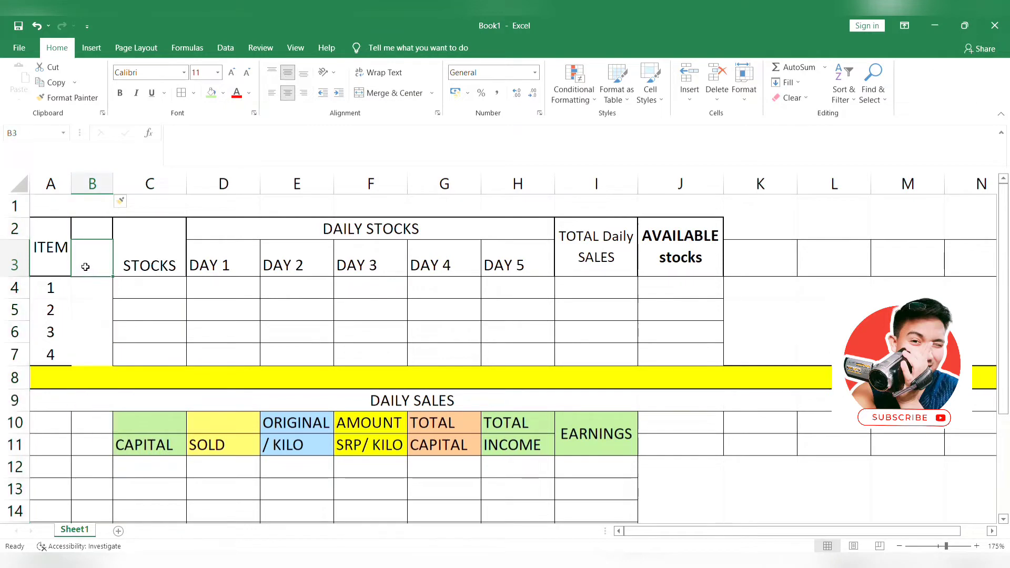
type("ITEM NAME")
left_click(106, 184)
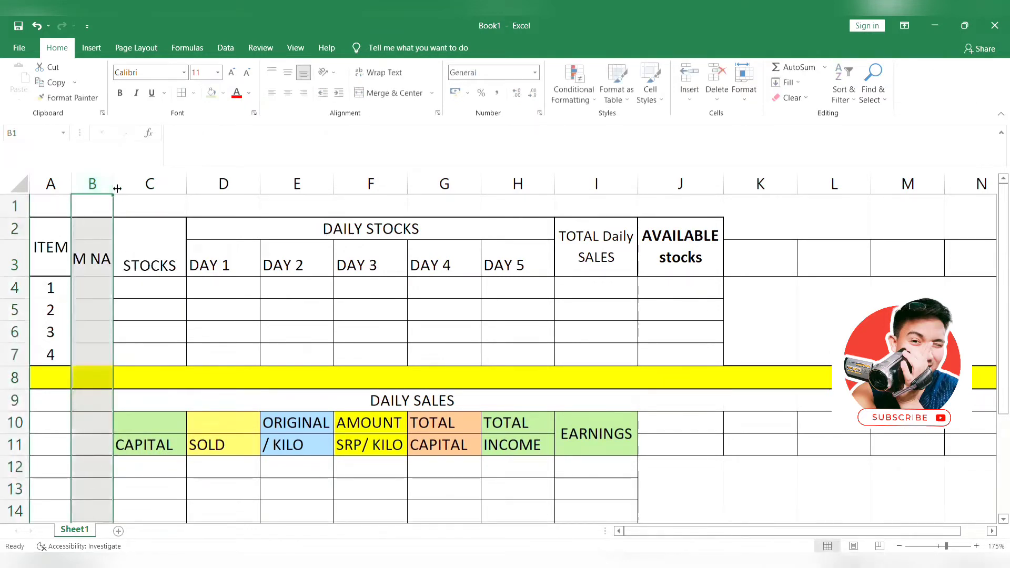
double_click(117, 188)
Step: Enter JASMIN RICE as the first item name in B4
left_click(113, 286)
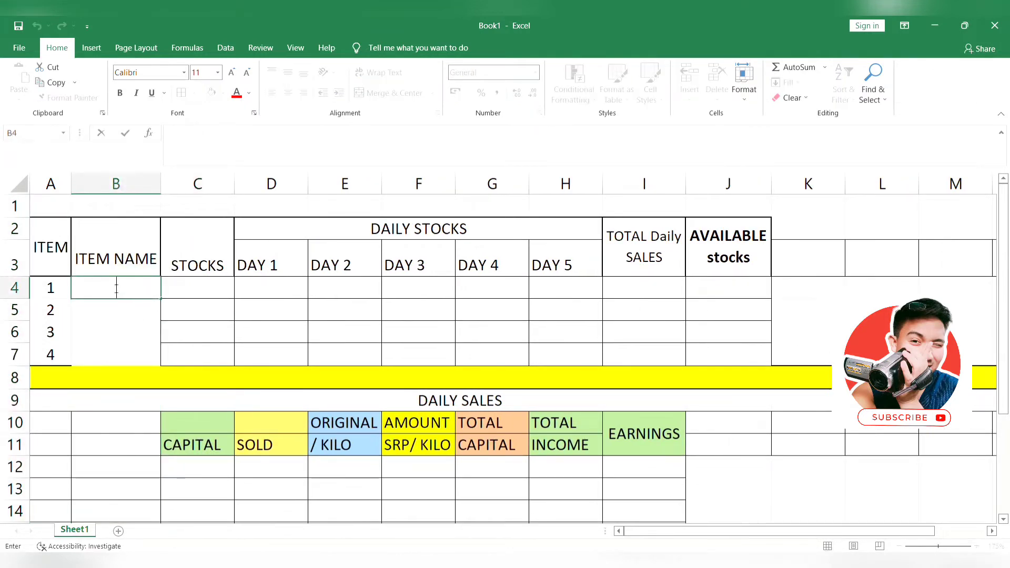
left_click_drag(116, 287, 108, 353)
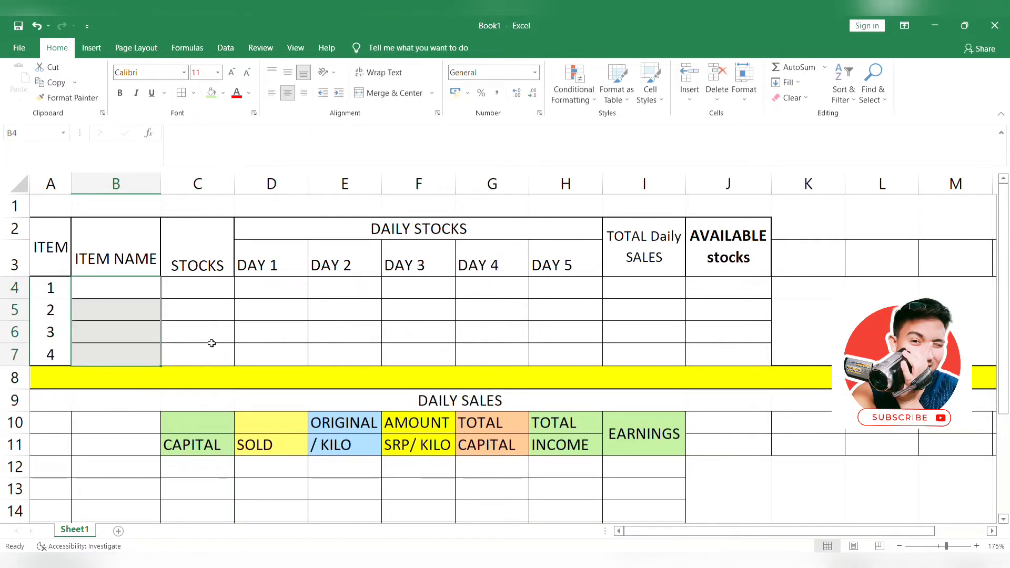
left_click(135, 294)
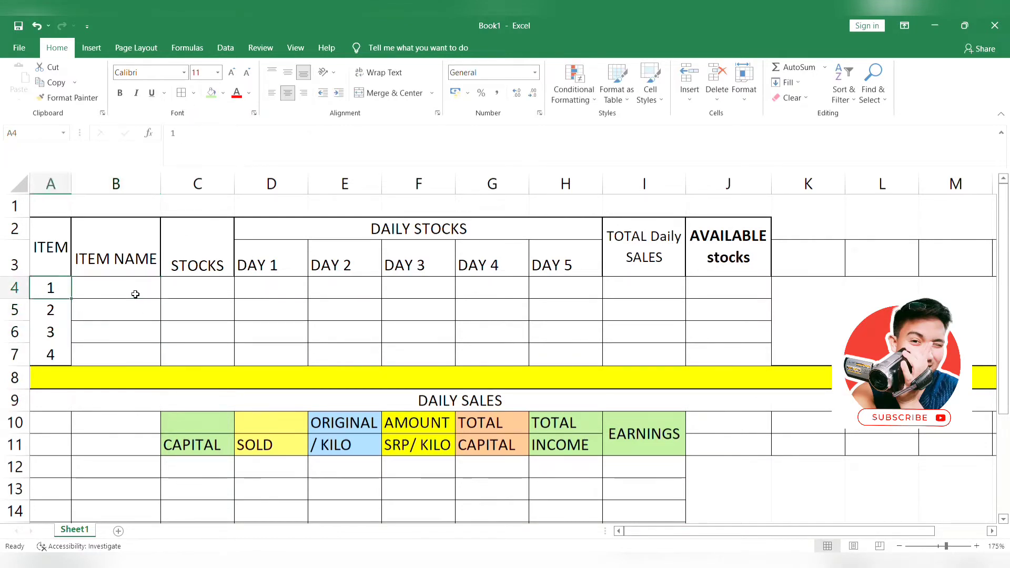
key("Up")
key("Down")
key("Right")
type("B")
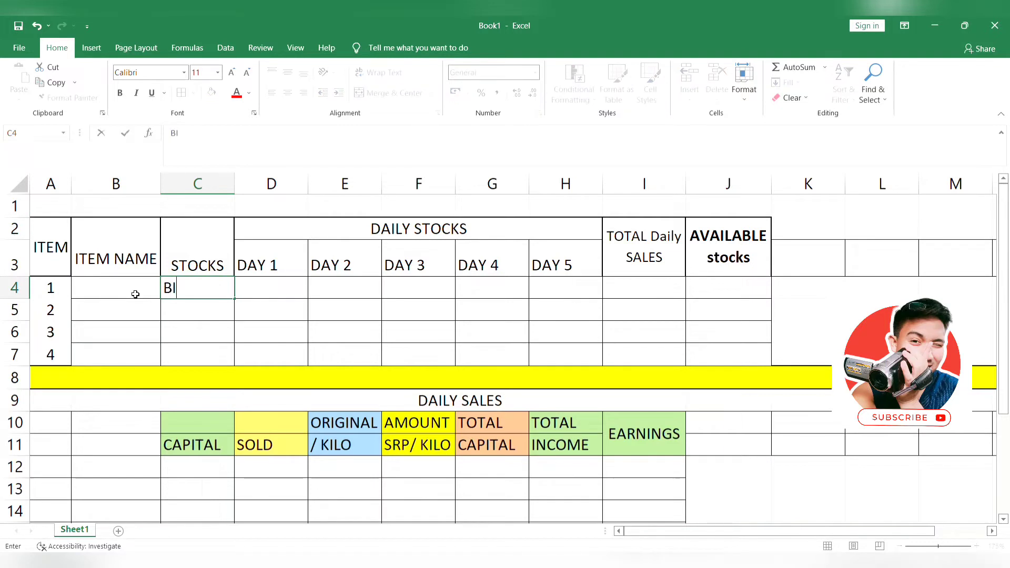
key("BackSpace")
left_click(136, 294)
type("JASMI")
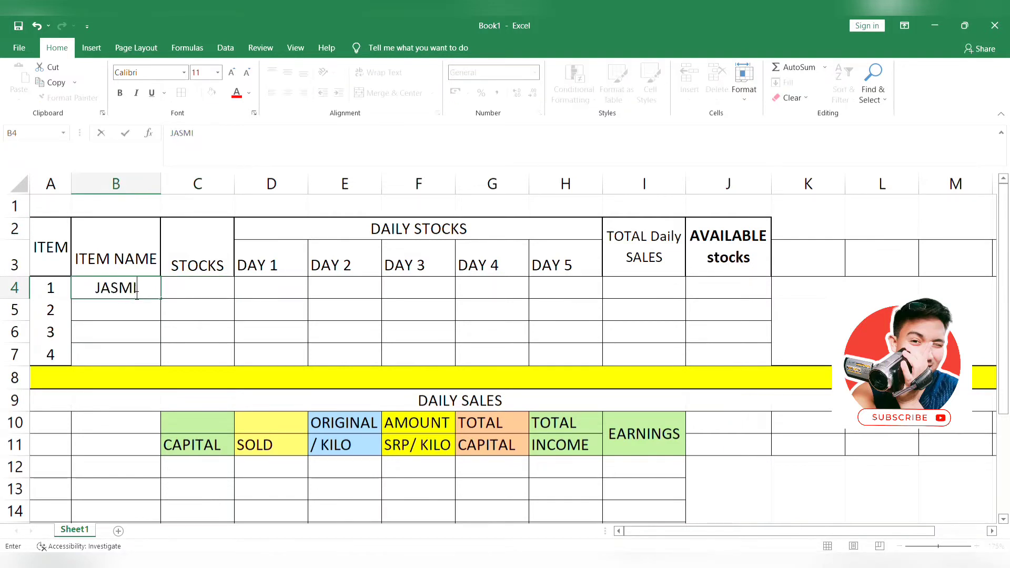
type("N RICE")
key("Tab")
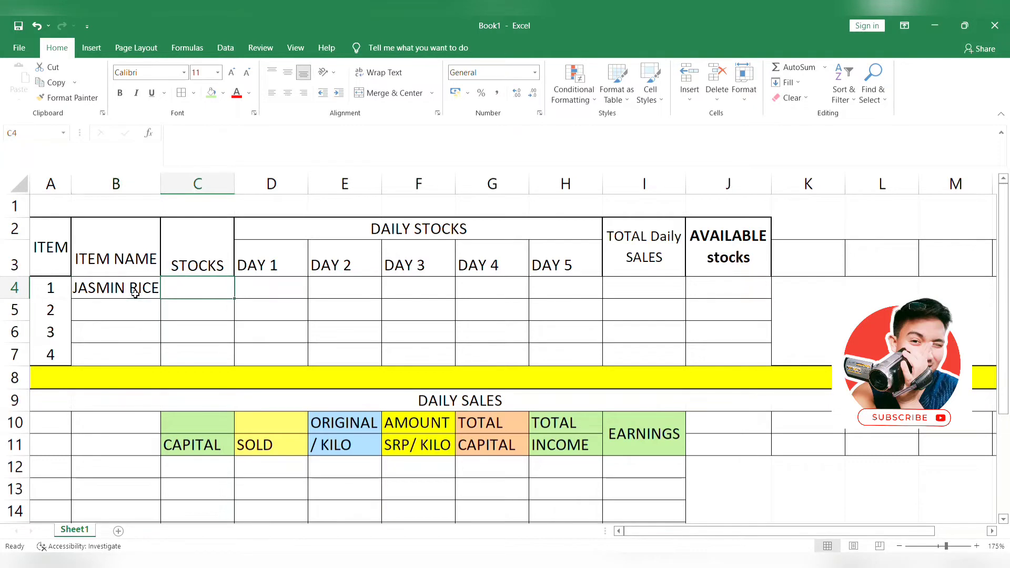
key("Tab")
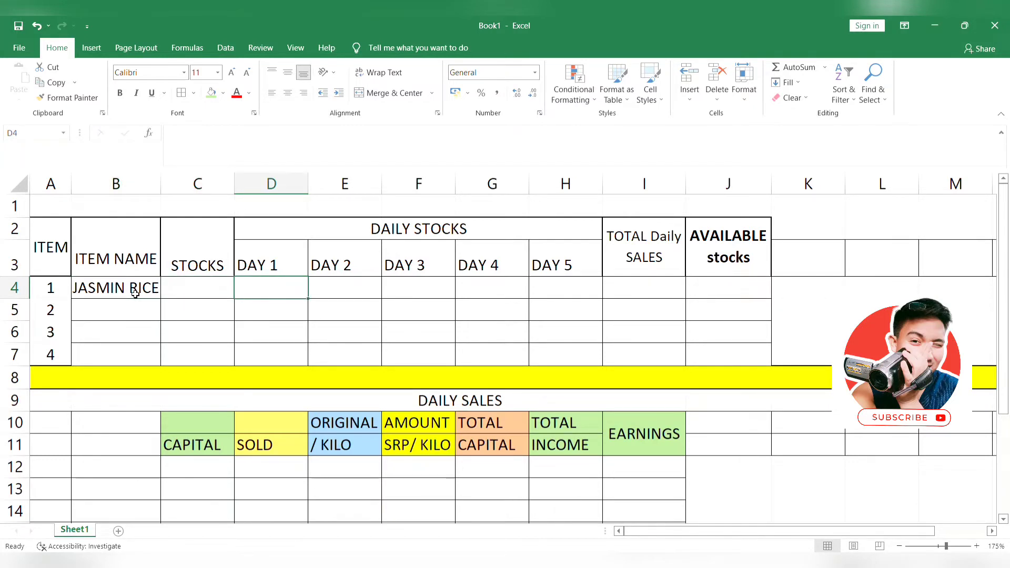
Step: Change the column C header to STOCKS/KILO, wrapped with a line break after the slash
left_click(201, 259)
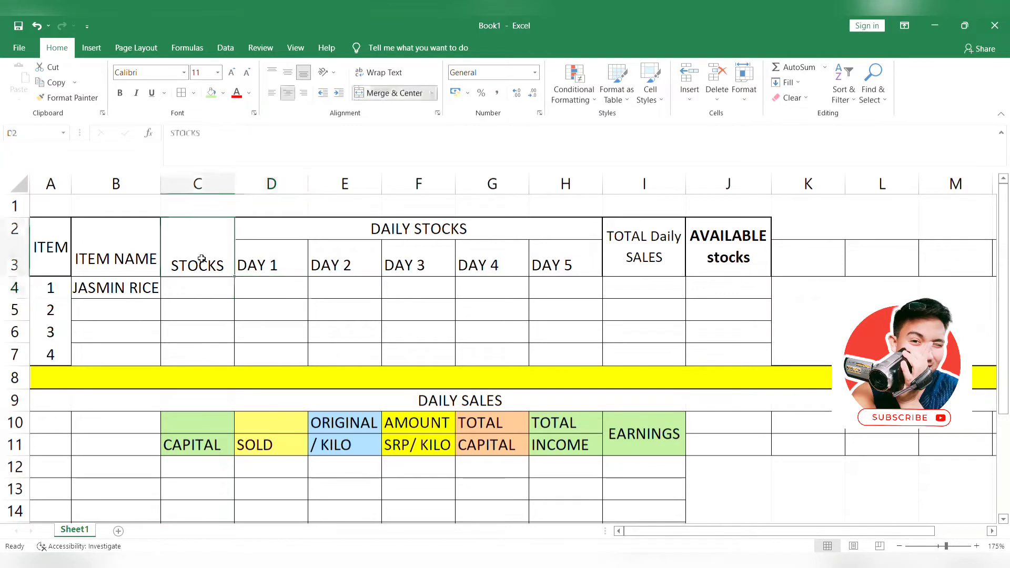
left_click(243, 144)
type("/KILO")
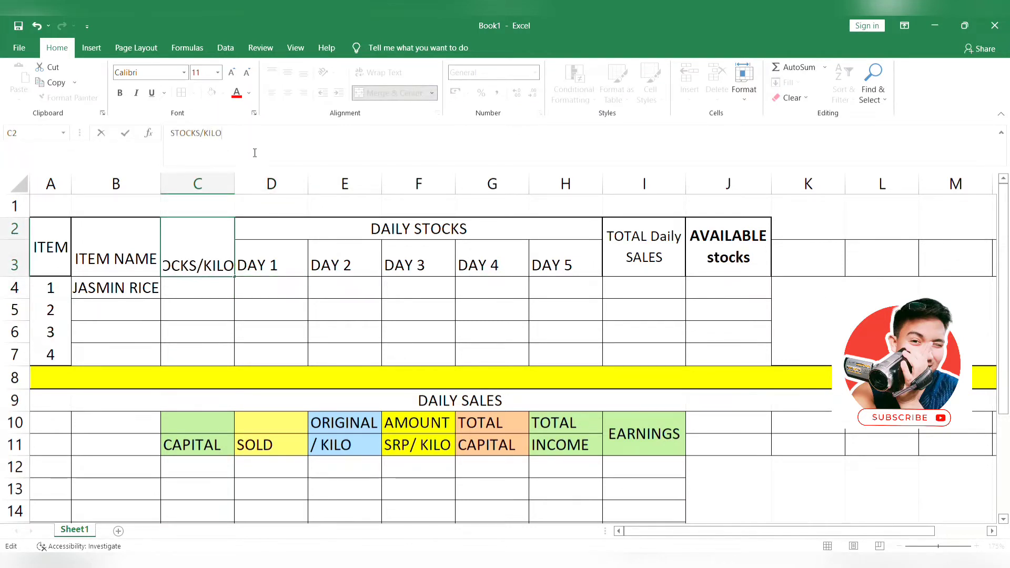
key("Tab")
left_click(202, 263)
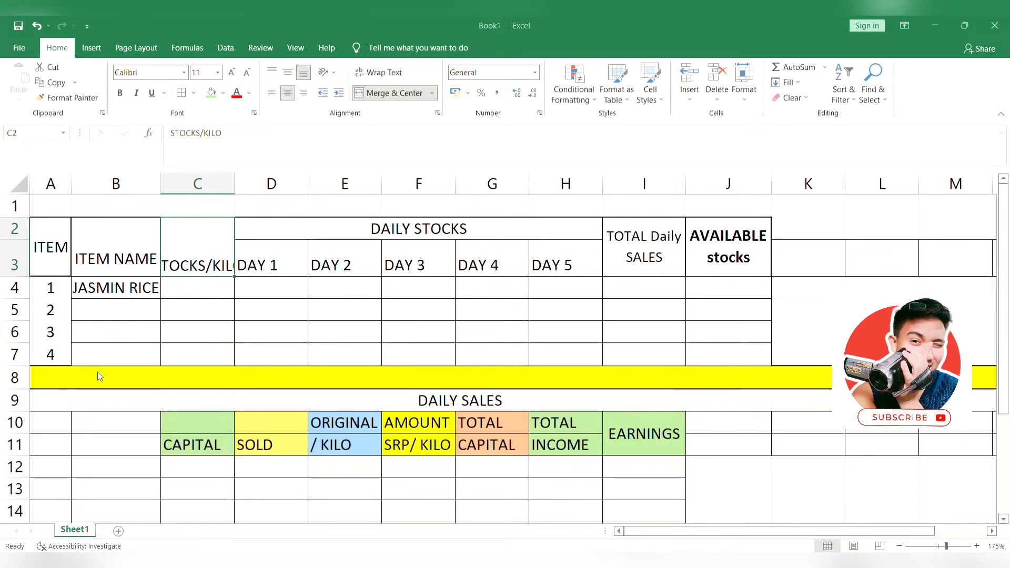
left_click(379, 72)
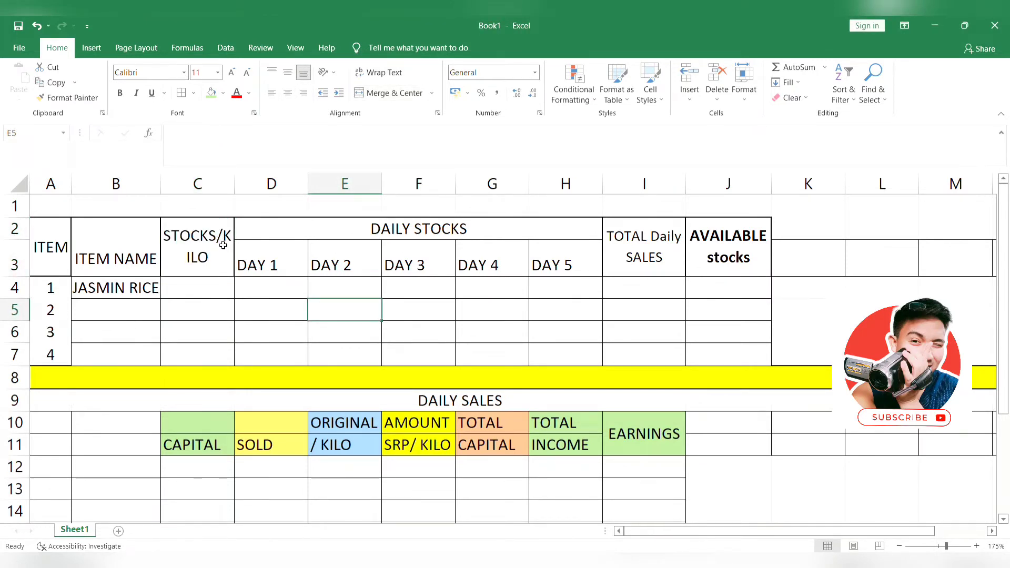
double_click(226, 243)
key("alt+Return")
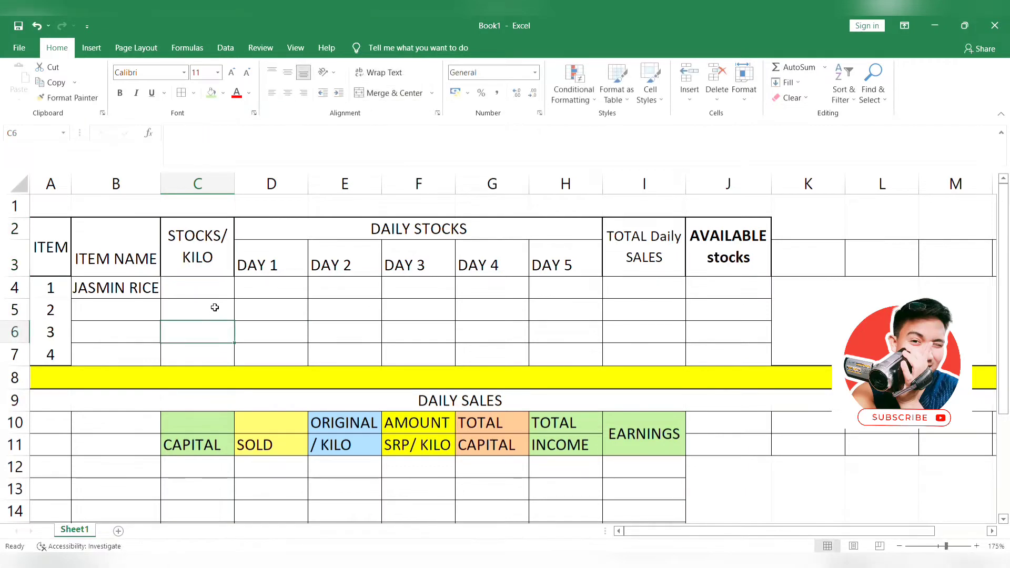
left_click(201, 285)
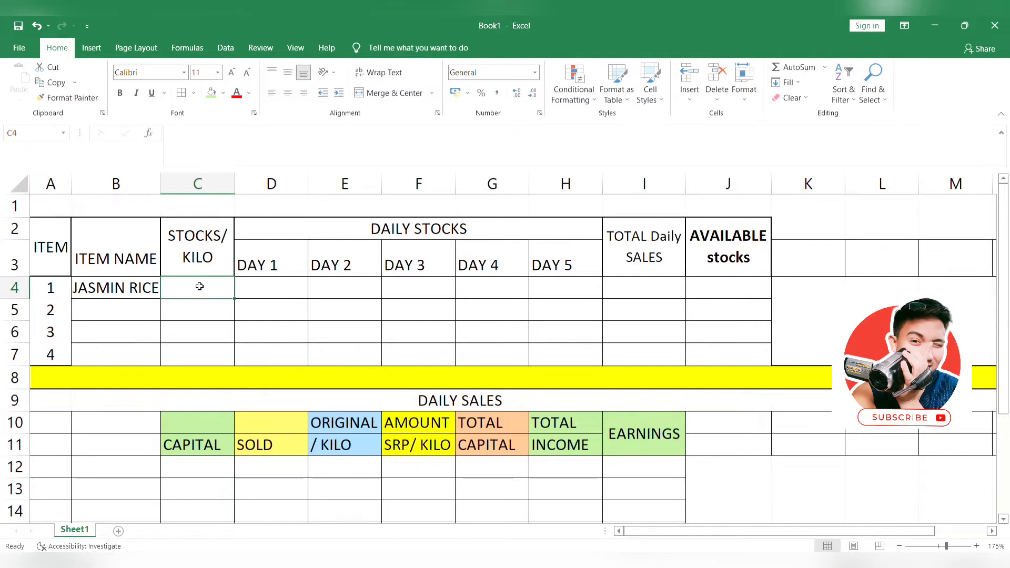
Step: Enter 100 kilos as the JASMIN RICE stock in C4
type("100")
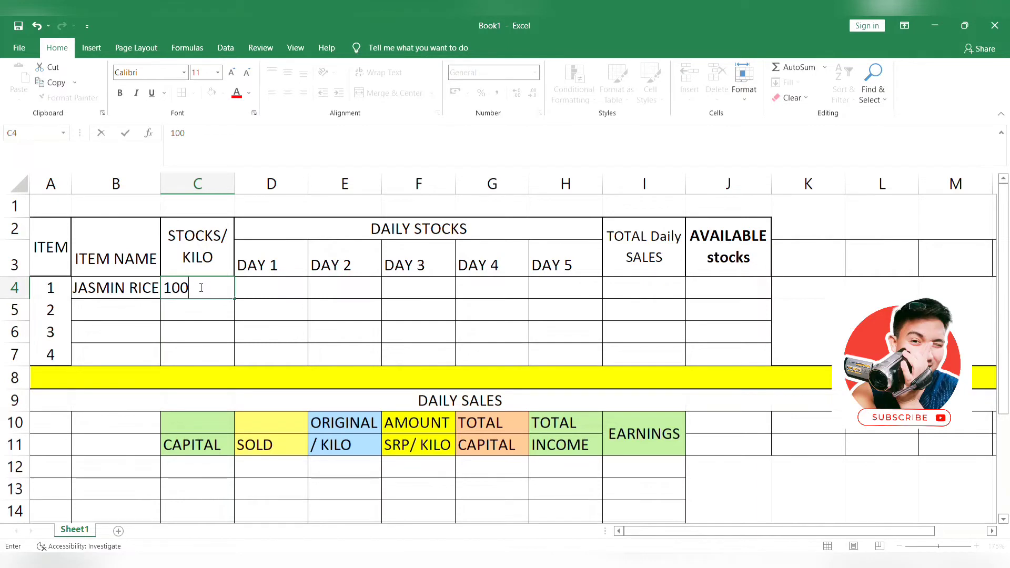
left_click(257, 343)
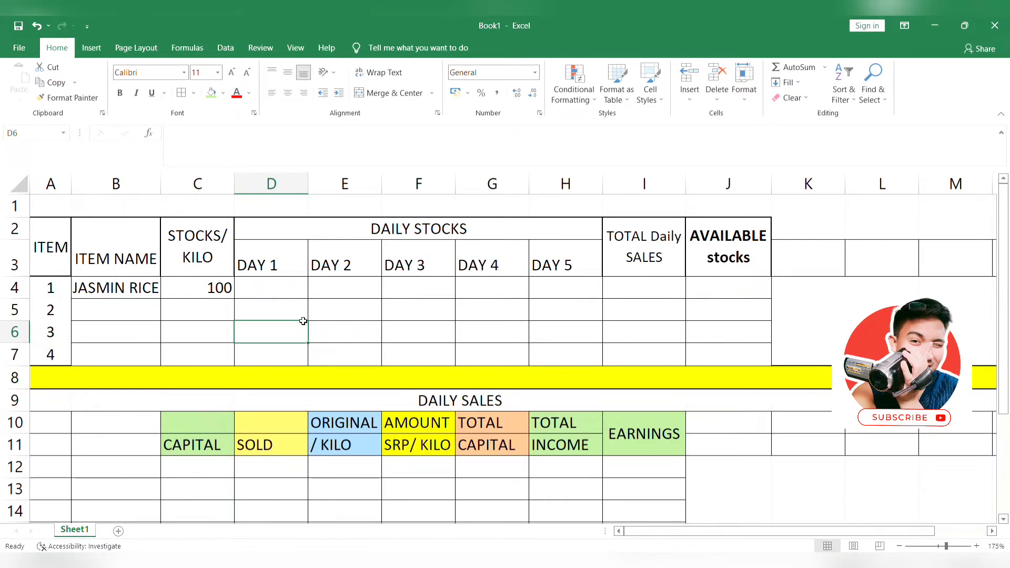
left_click(273, 311)
left_click(254, 288)
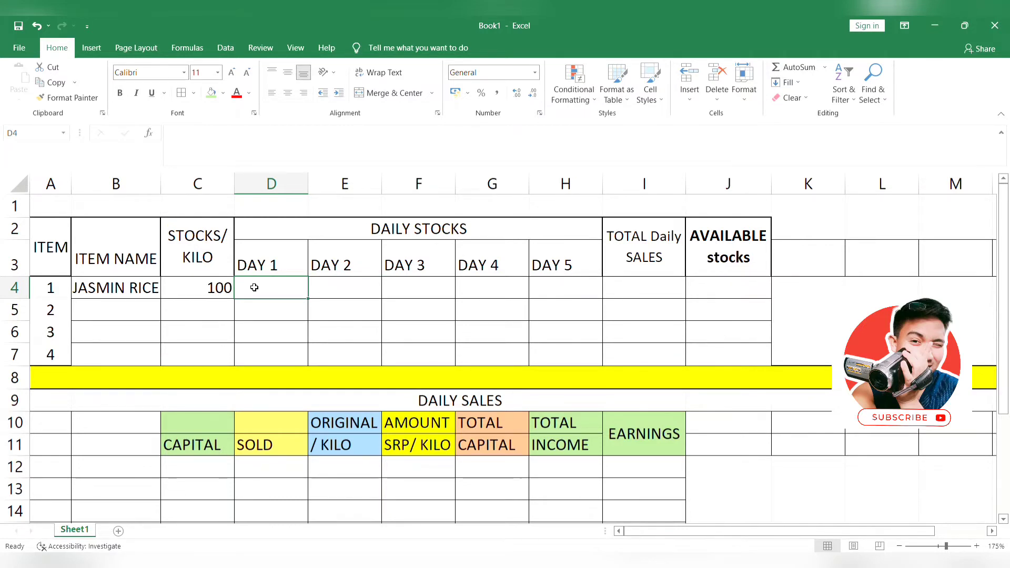
key("Left")
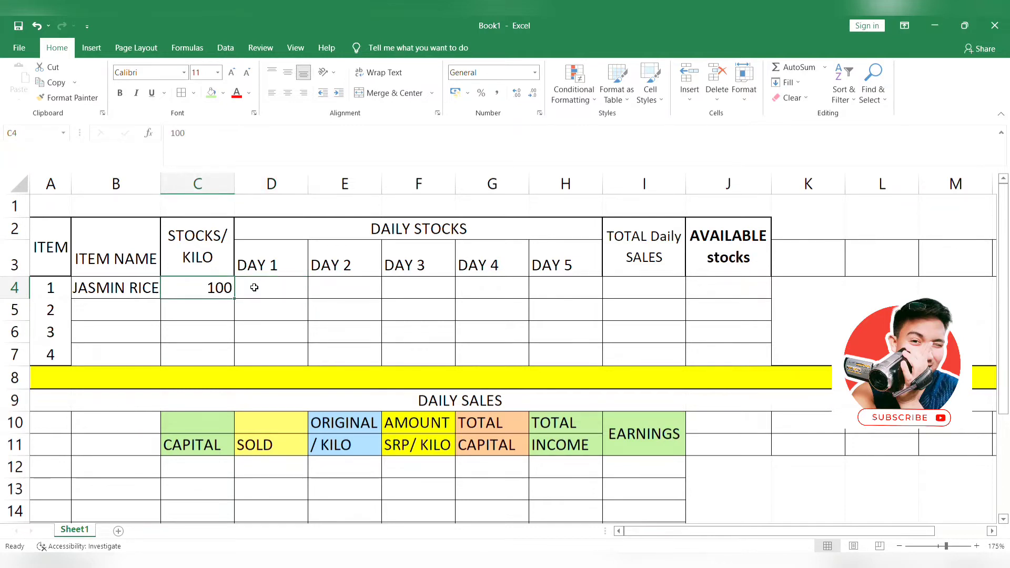
left_click(254, 288)
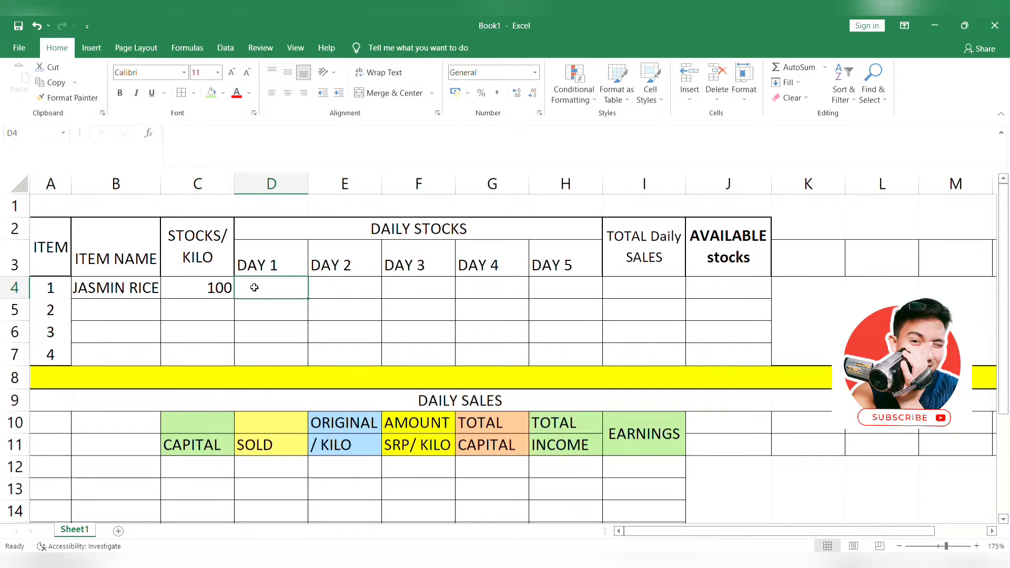
Step: Fill D4:H4 with the Day 1–5 figures 12, 25, 0, 0 and 3
type("1")
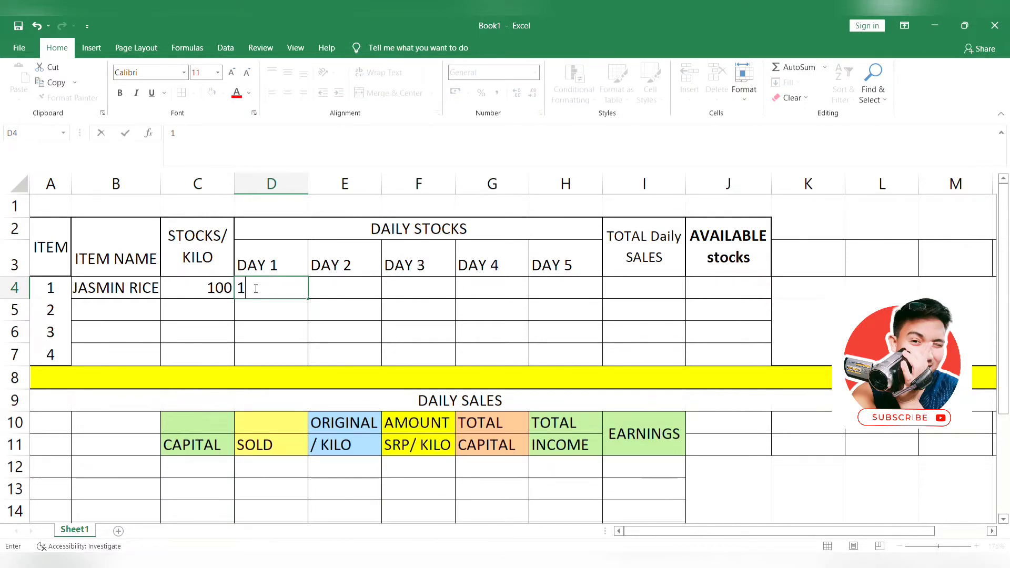
type("2")
key("Tab")
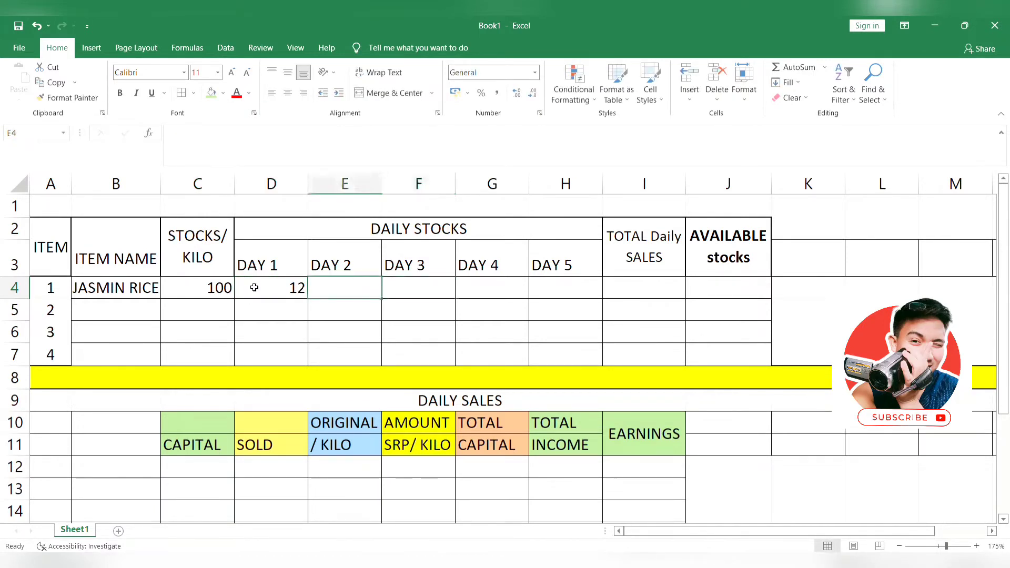
type("25")
key("Tab")
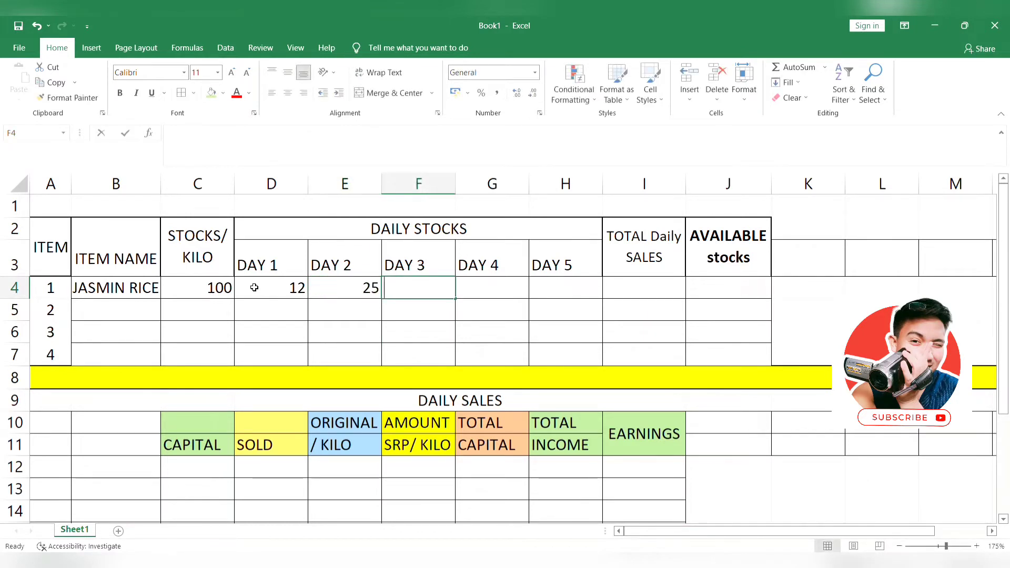
type("0")
key("Tab")
type("0")
key("Tab")
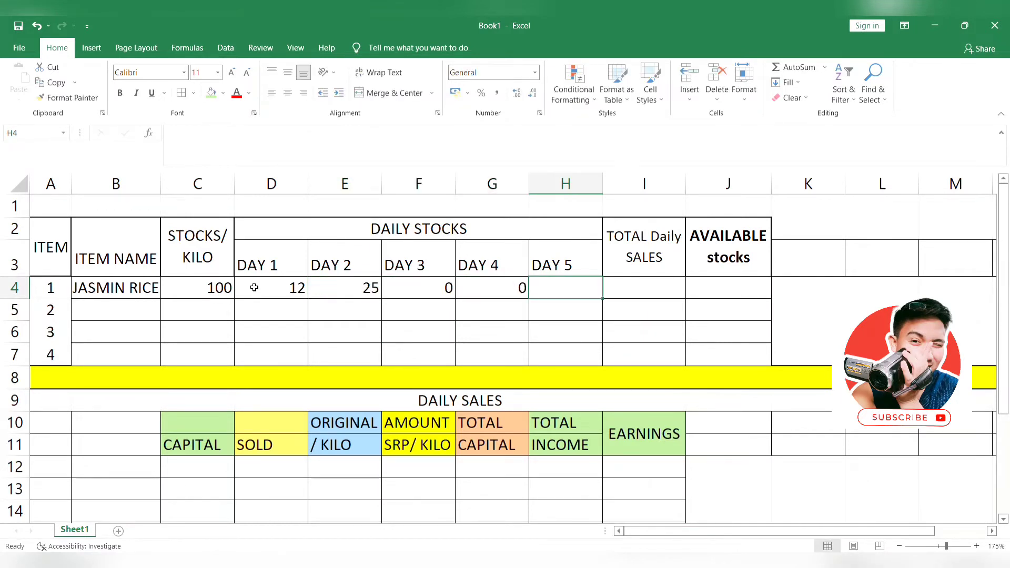
type("3")
key("Left")
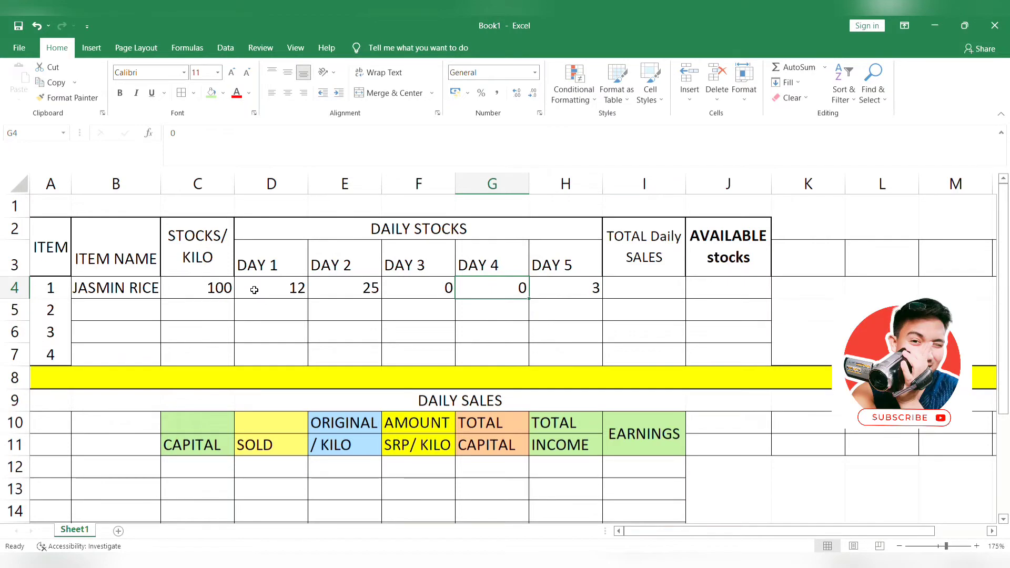
left_click(640, 309)
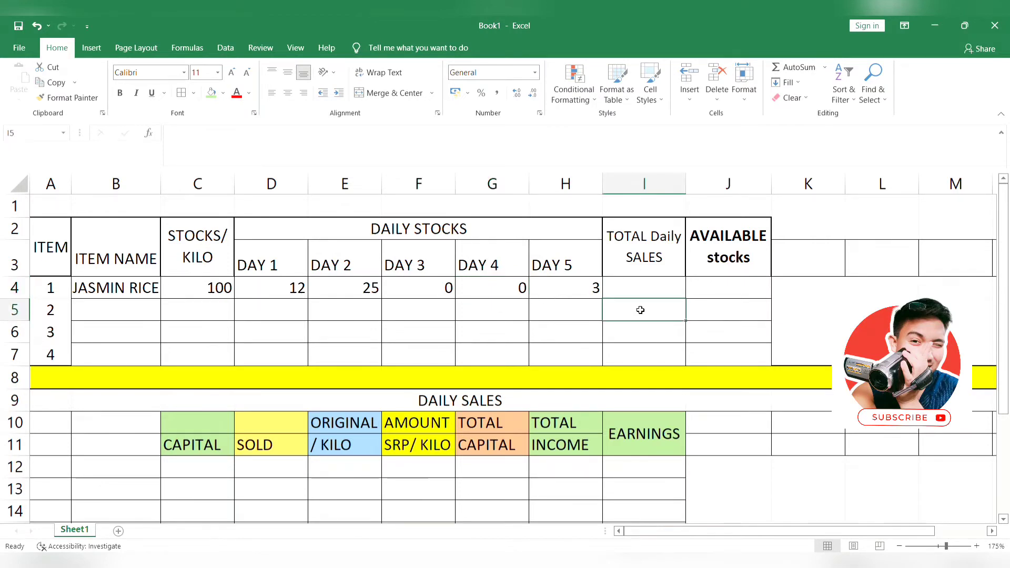
left_click(445, 345)
left_click(255, 289)
left_click(567, 292)
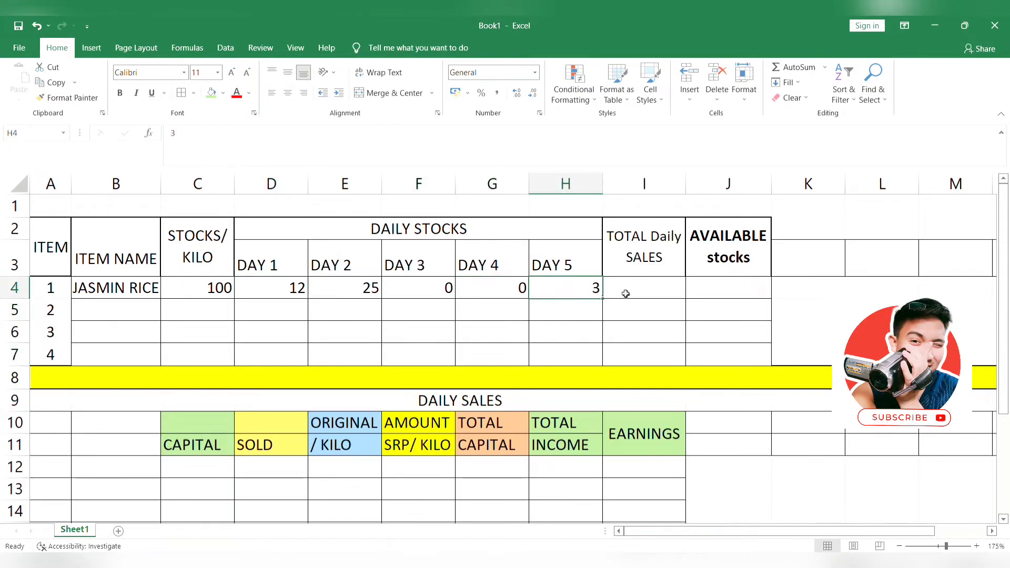
left_click(582, 337)
Step: AutoSum D4:H4 into I4 (=SUM(D4:H4), showing 40) and centre the result
left_click_drag(266, 288, 573, 289)
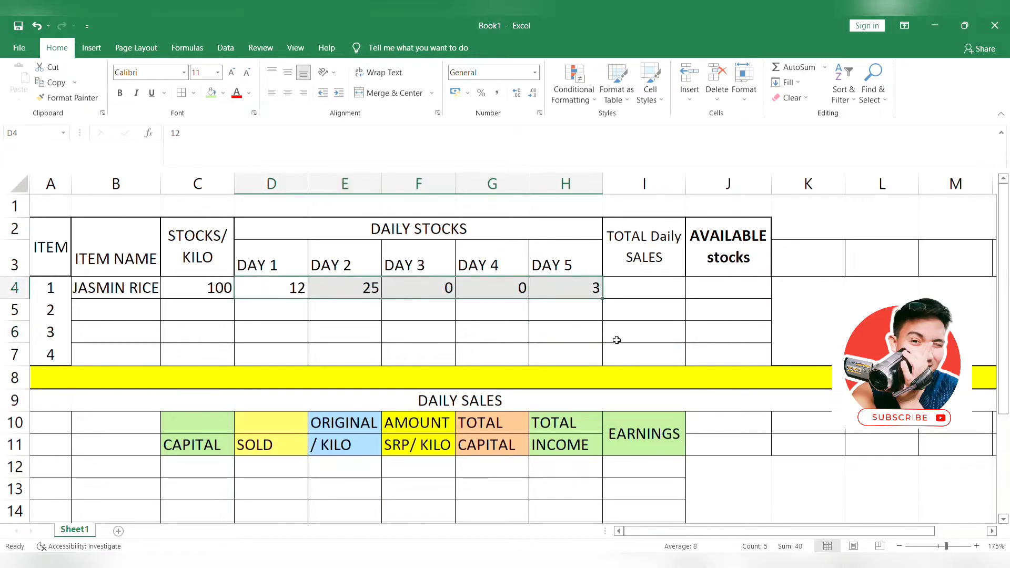
left_click(636, 295)
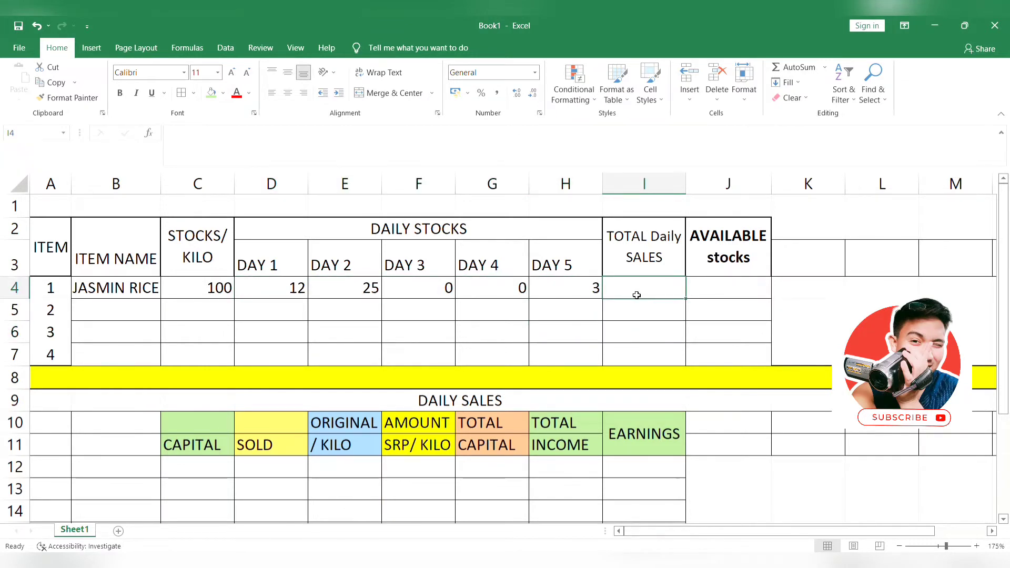
left_click_drag(295, 288, 610, 281)
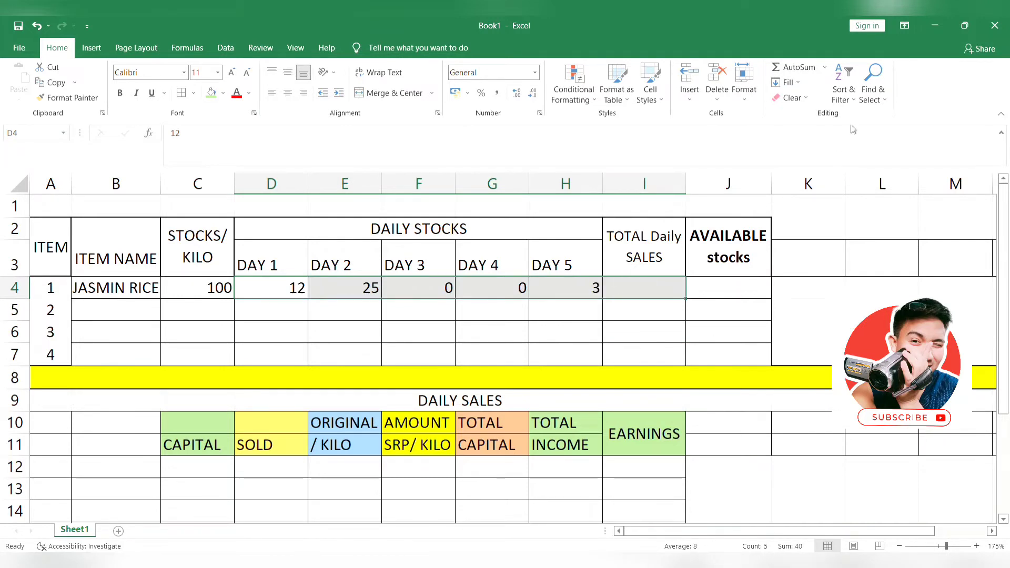
left_click(792, 67)
left_click(622, 360)
left_click(644, 287)
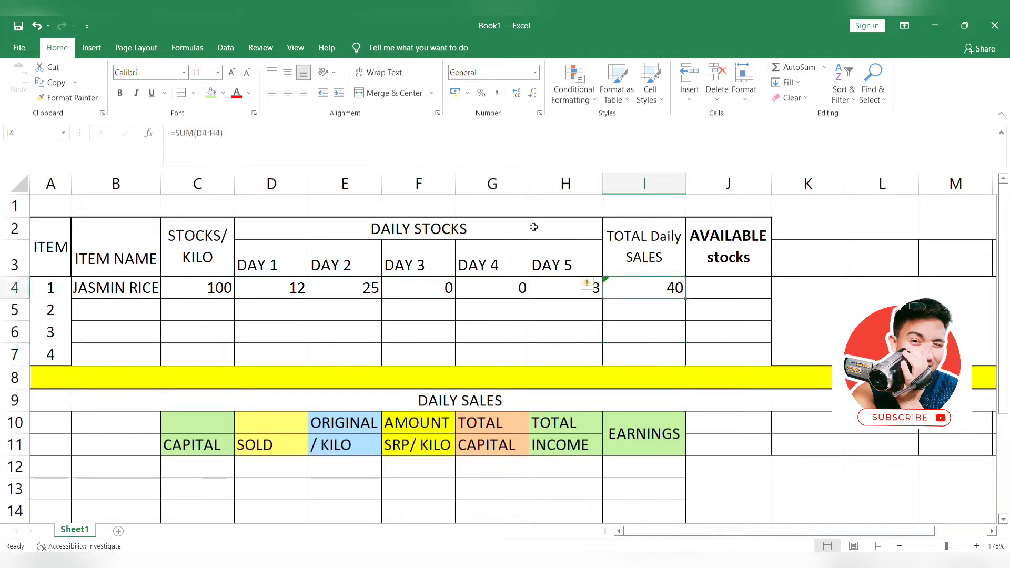
left_click(287, 92)
left_click(668, 353)
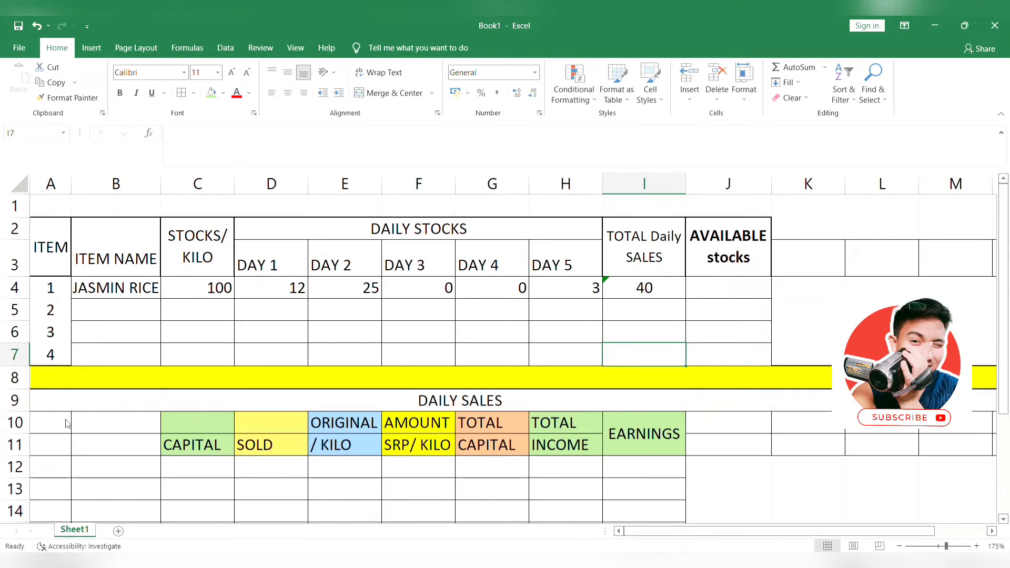
Step: Rename the worksheet to FEB 14 using the Alt+H, O, R shortcut
key("alt+h")
type("or")
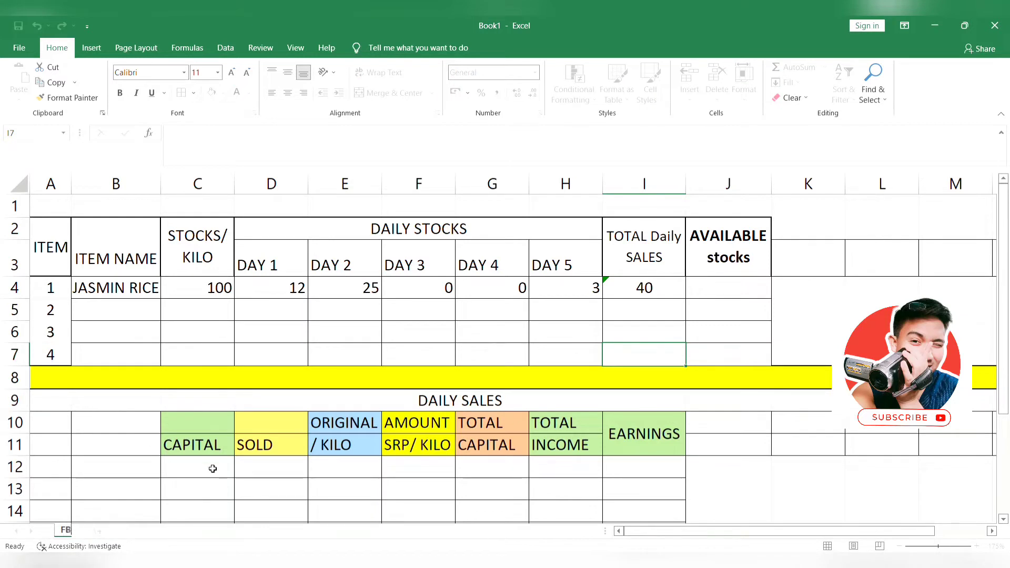
type("FB")
key("BackSpace")
type("EB 14")
left_click(416, 358)
left_click(486, 326)
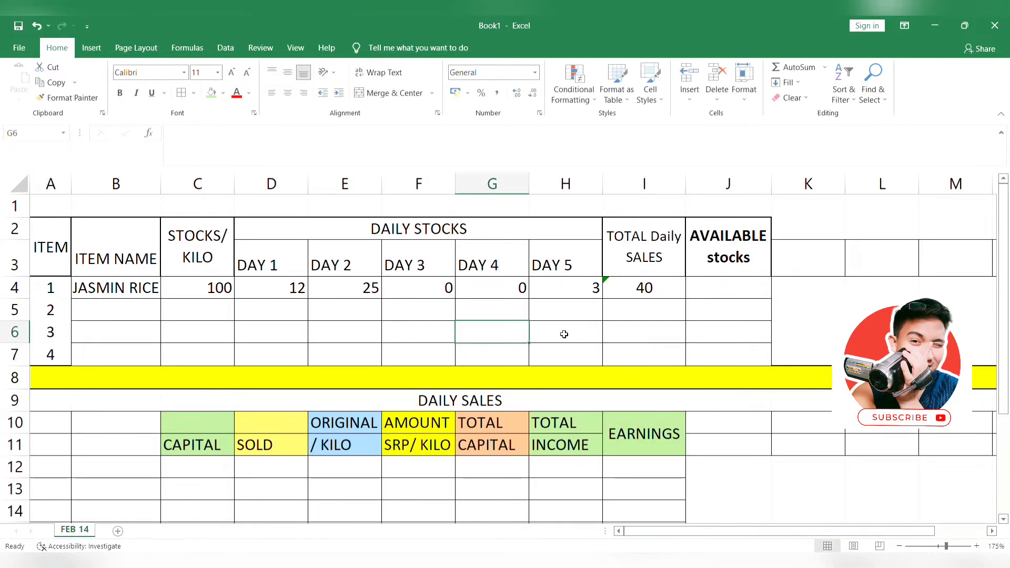
left_click(652, 293)
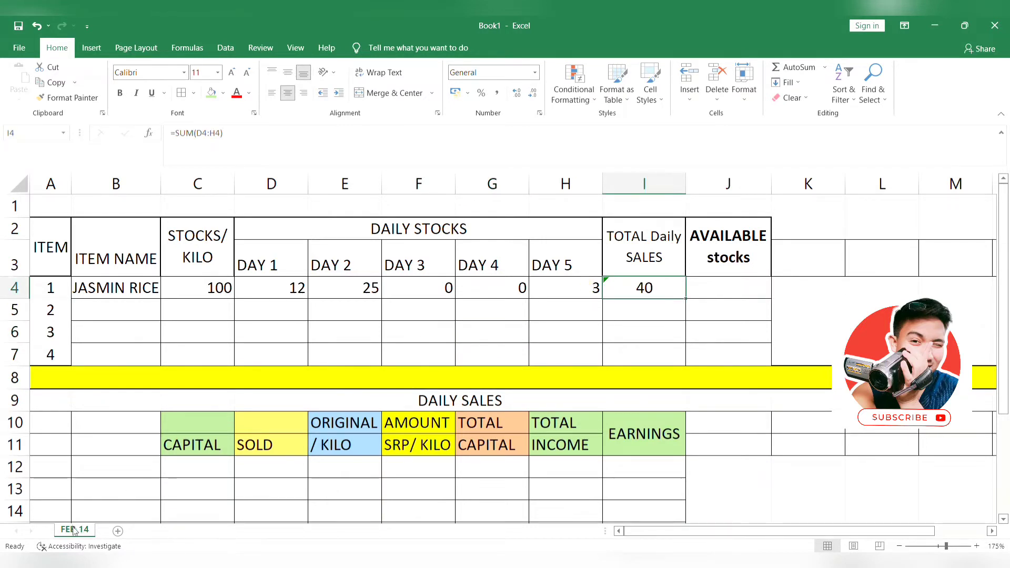
Step: Rename the worksheet again, this time to WEEK 1
key("alt+h")
type("orWEEK")
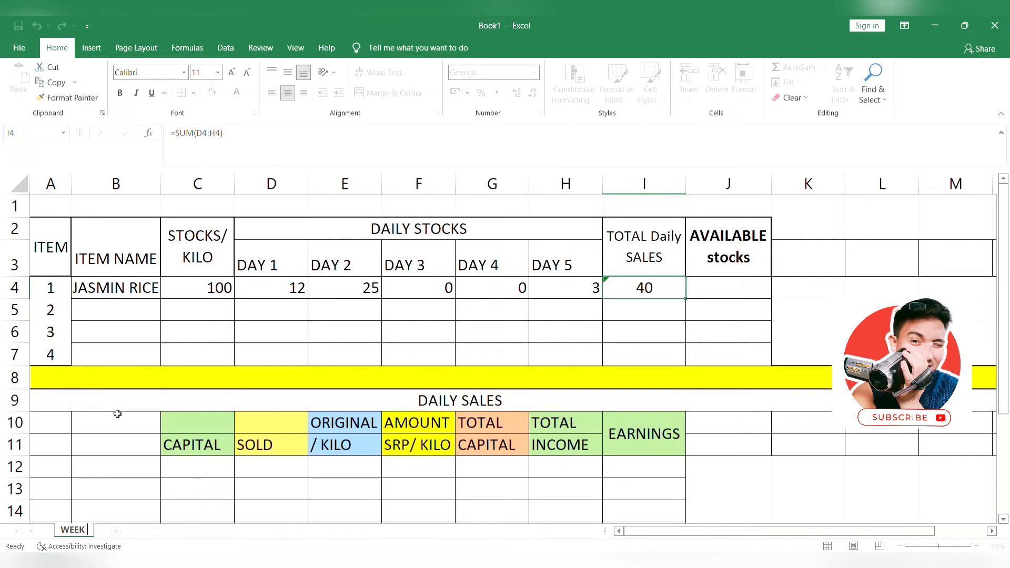
type(" 1")
left_click(295, 332)
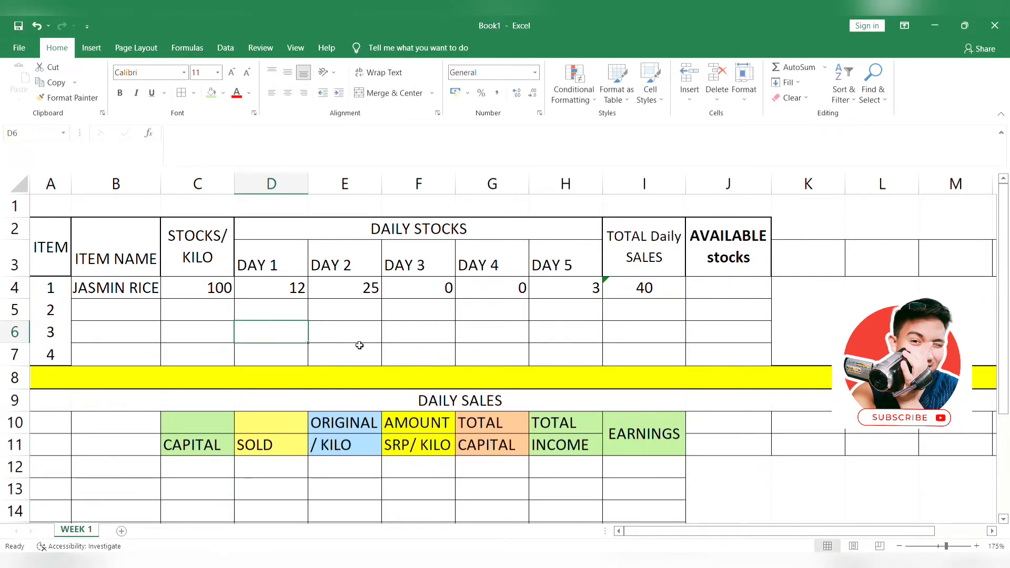
left_click(620, 329)
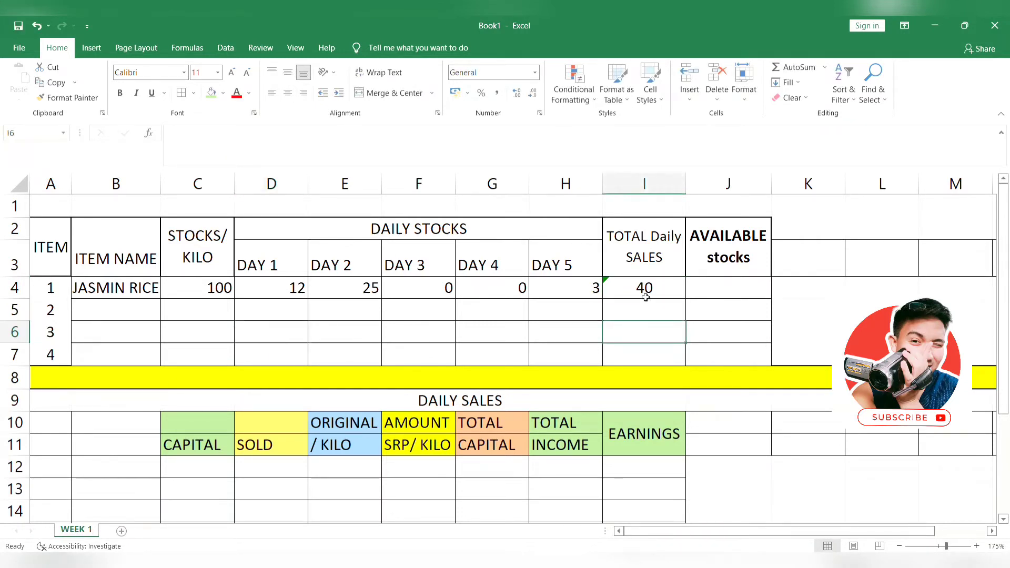
left_click(645, 296)
Step: Enter =C4-I4 in J4 to show 60 kilos available, centred in the cell
left_click(707, 295)
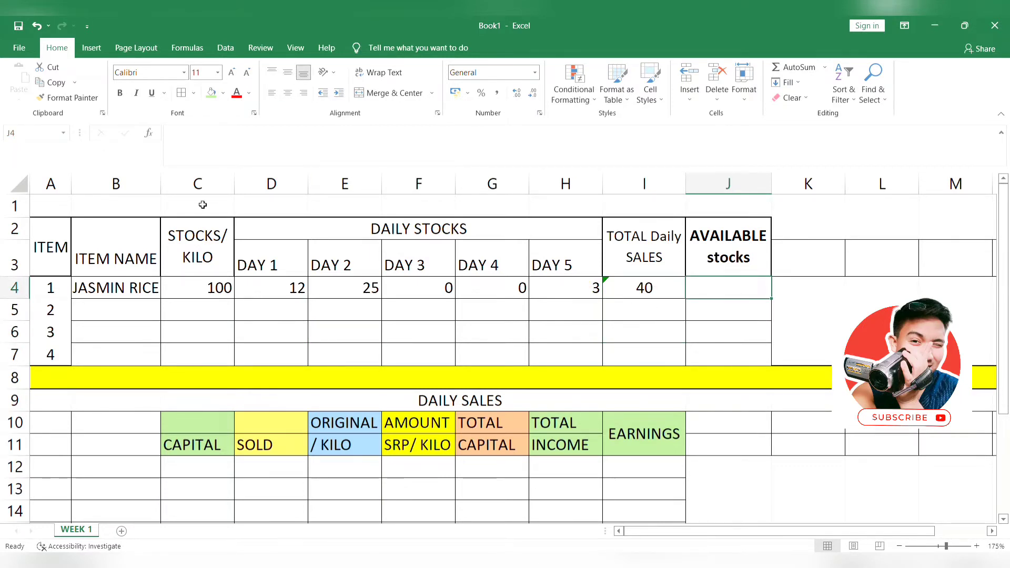
left_click(204, 286)
left_click(644, 290)
left_click(728, 293)
type("=")
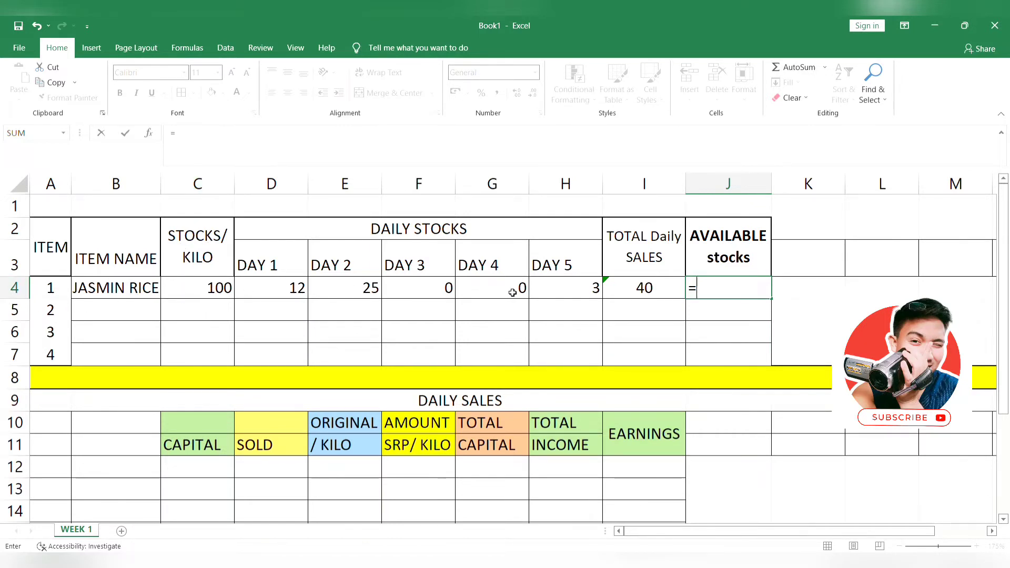
type("C4-")
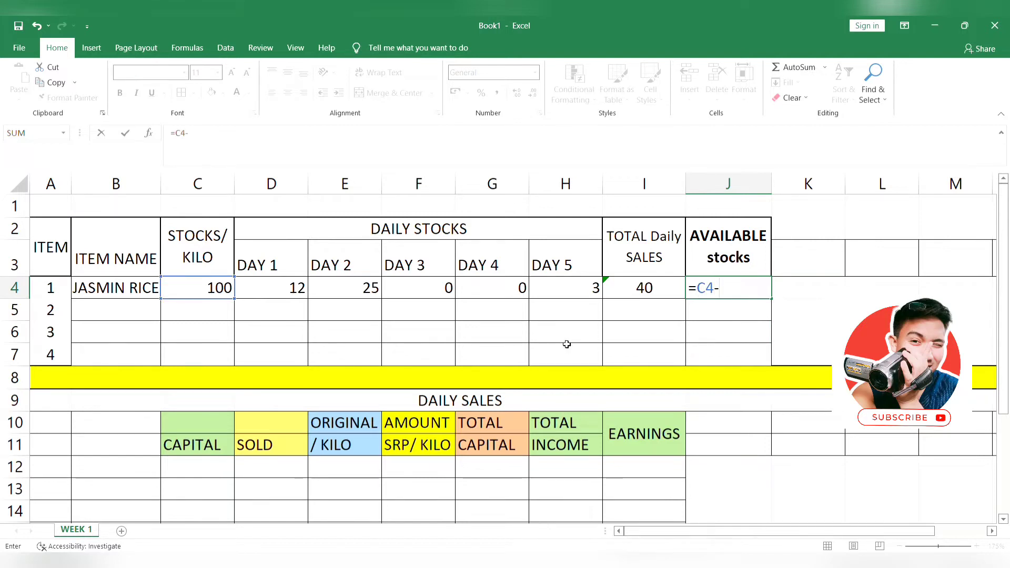
type("I")
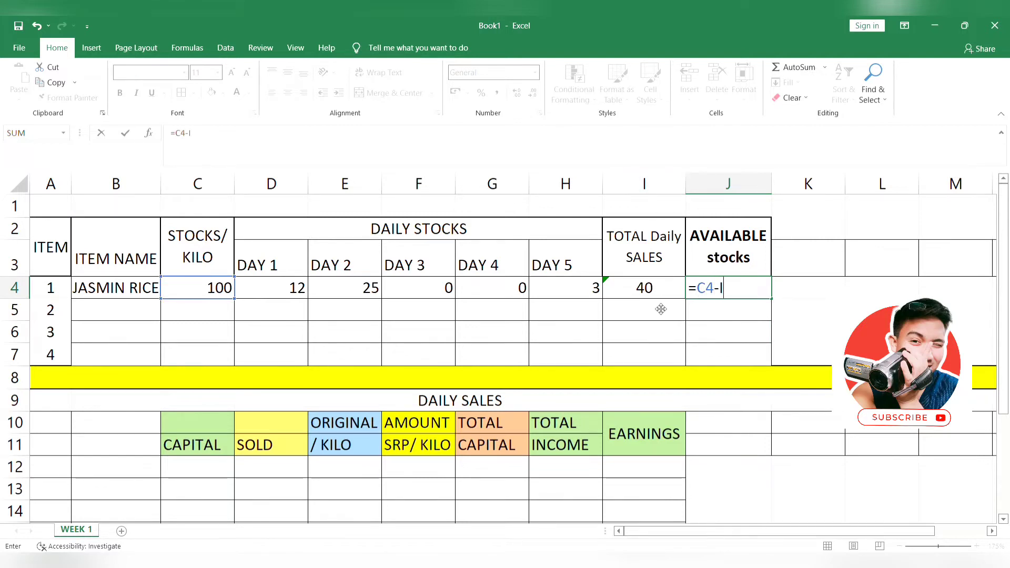
type("4")
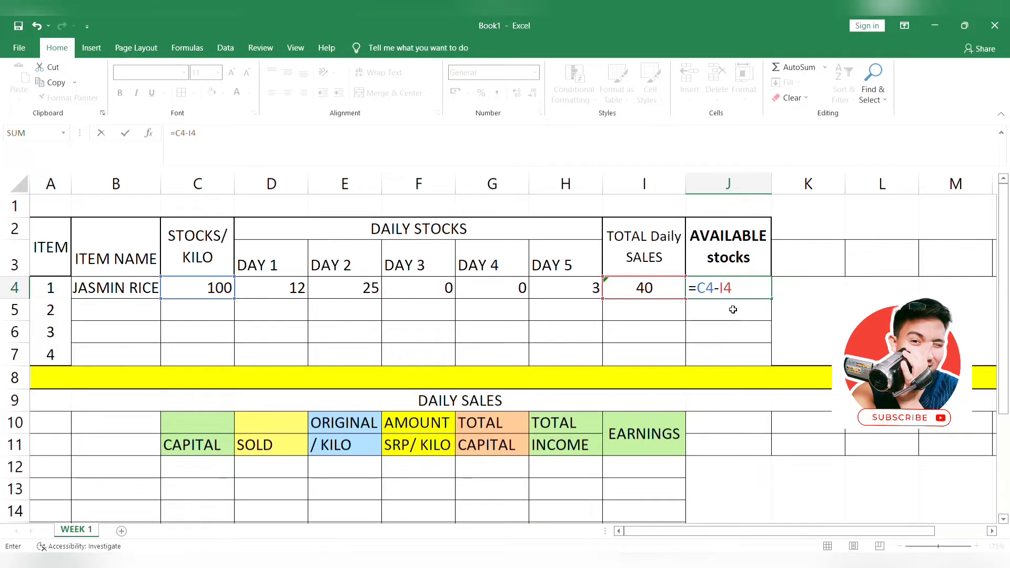
key("Return")
left_click(715, 289)
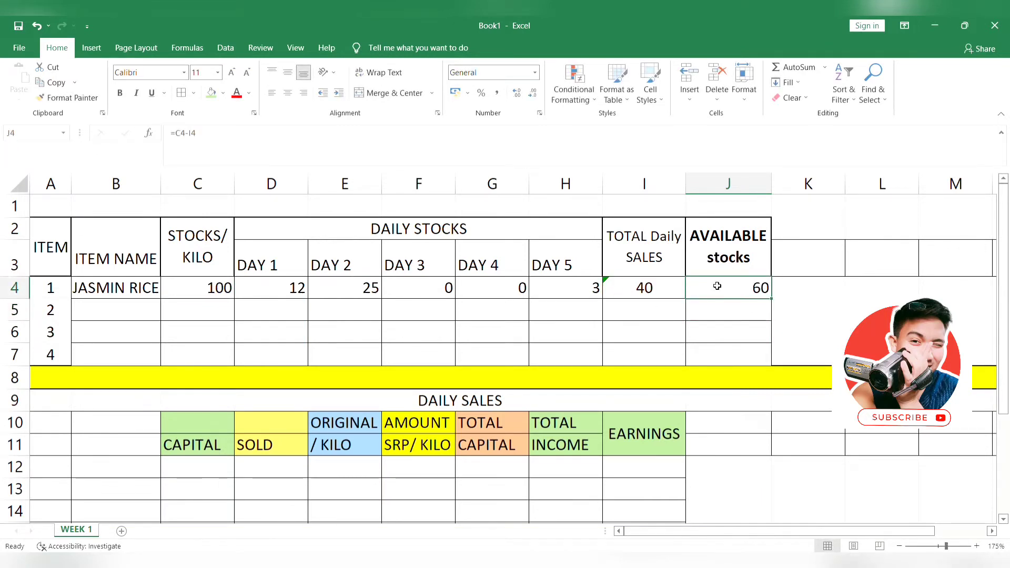
left_click(287, 92)
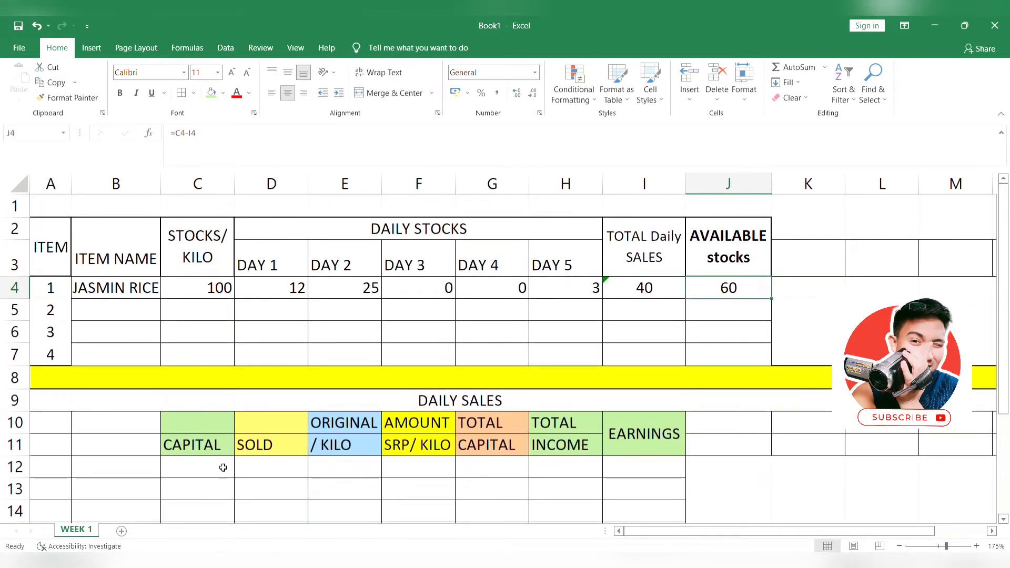
Step: Enter a capital of 4500 in C12
left_click(209, 457)
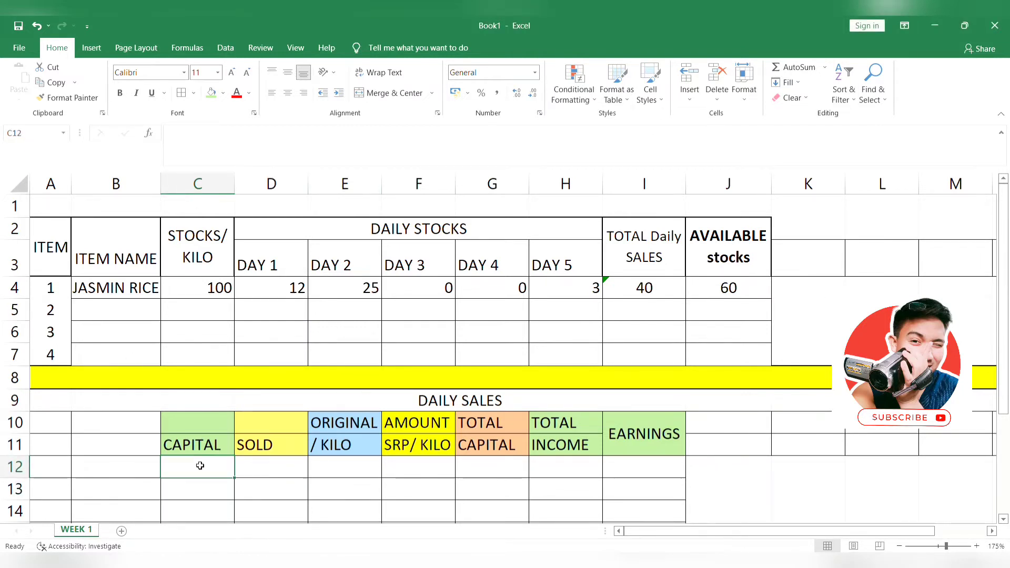
type("4500")
key("Tab")
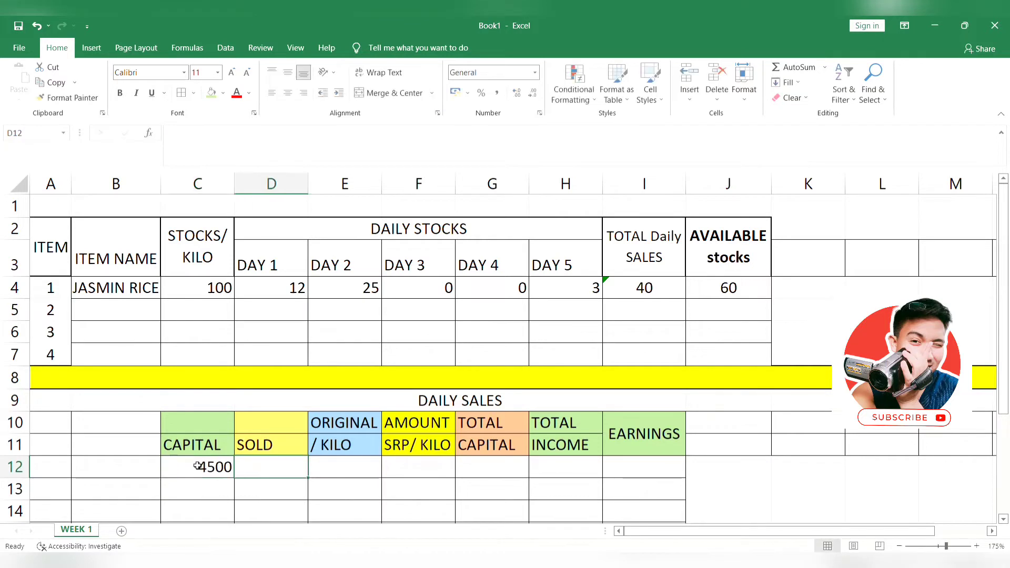
left_click(269, 494)
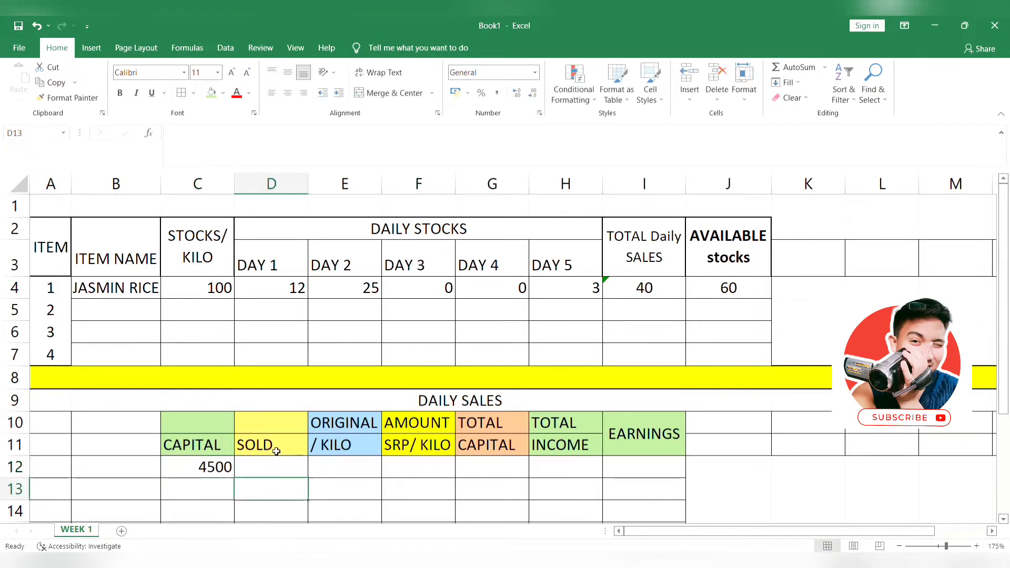
Step: Make D12 under SOLD reference the weekly total with =I4, showing 40
left_click(270, 467)
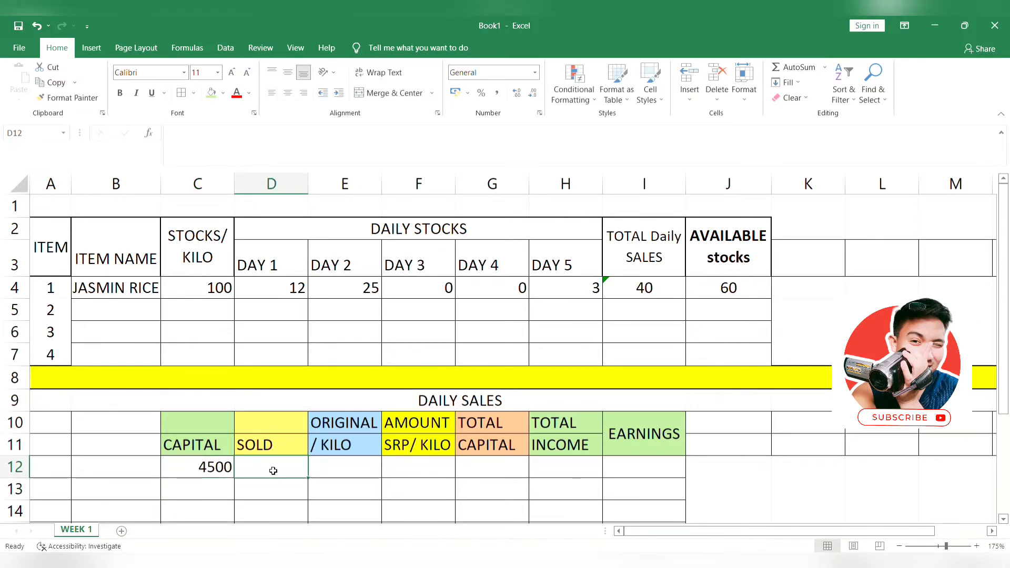
left_click(642, 293)
left_click(642, 311)
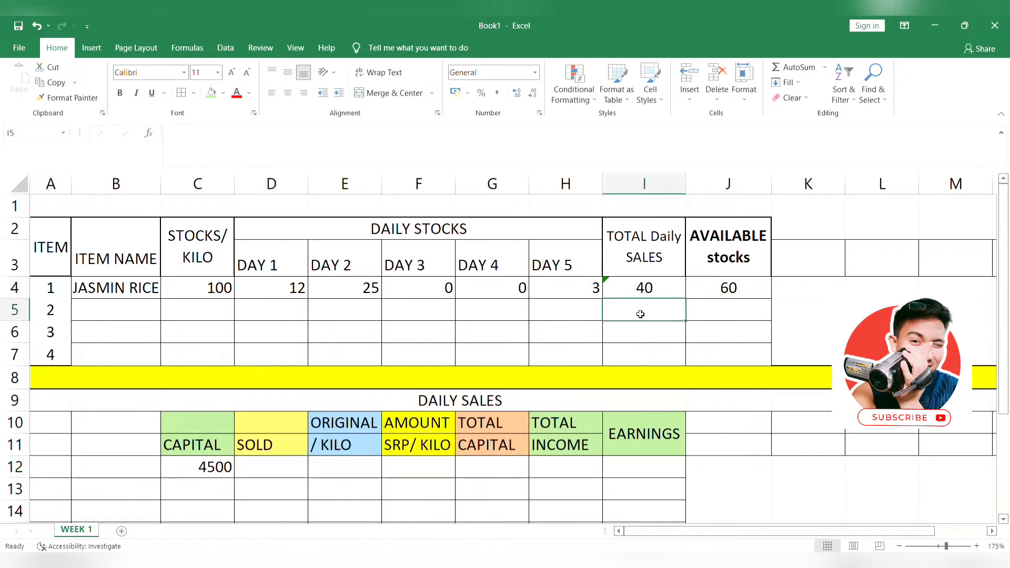
left_click(647, 286)
left_click(265, 467)
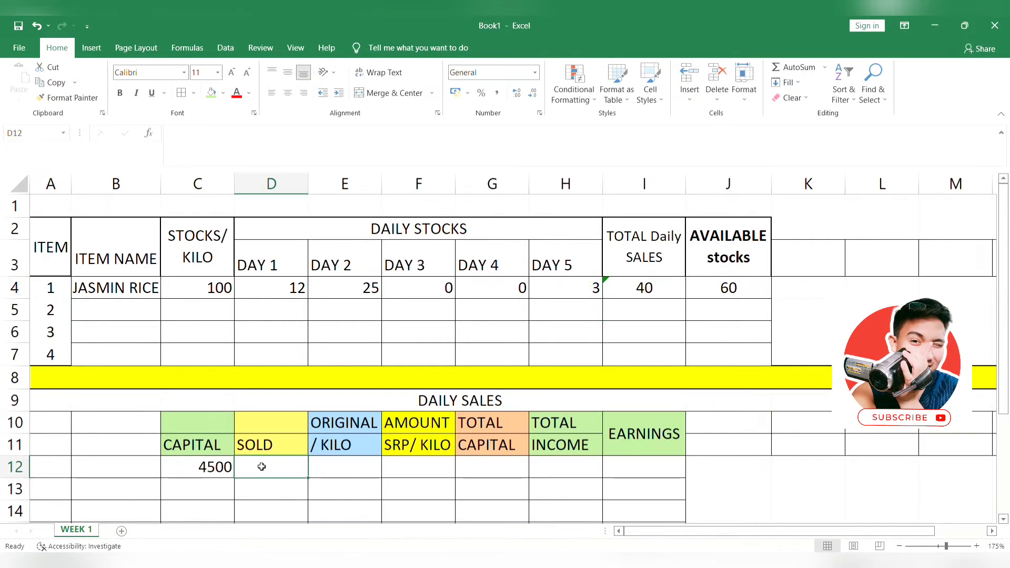
type("=")
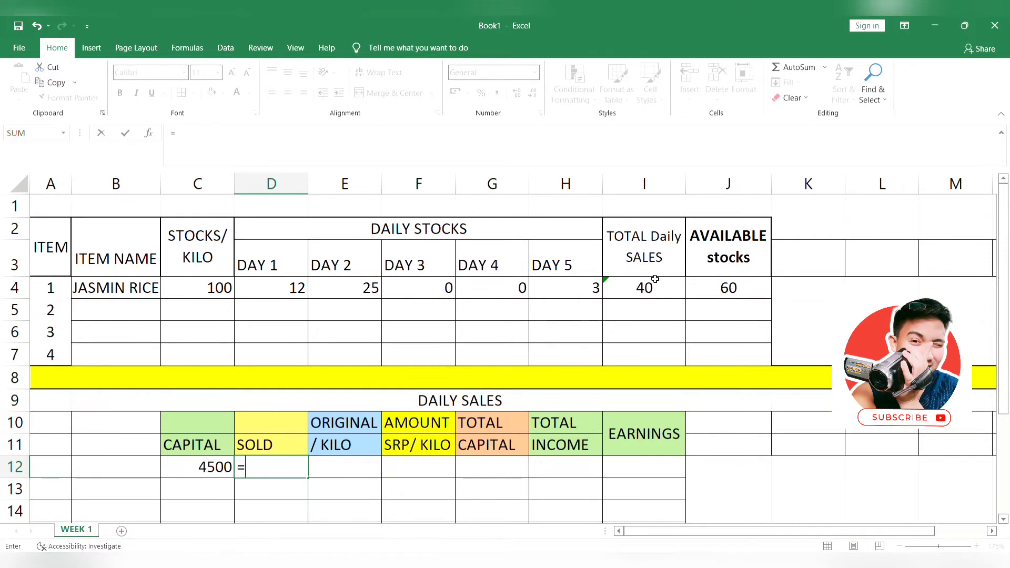
left_click(645, 297)
key("Return")
scroll(402, 415, "down", 1)
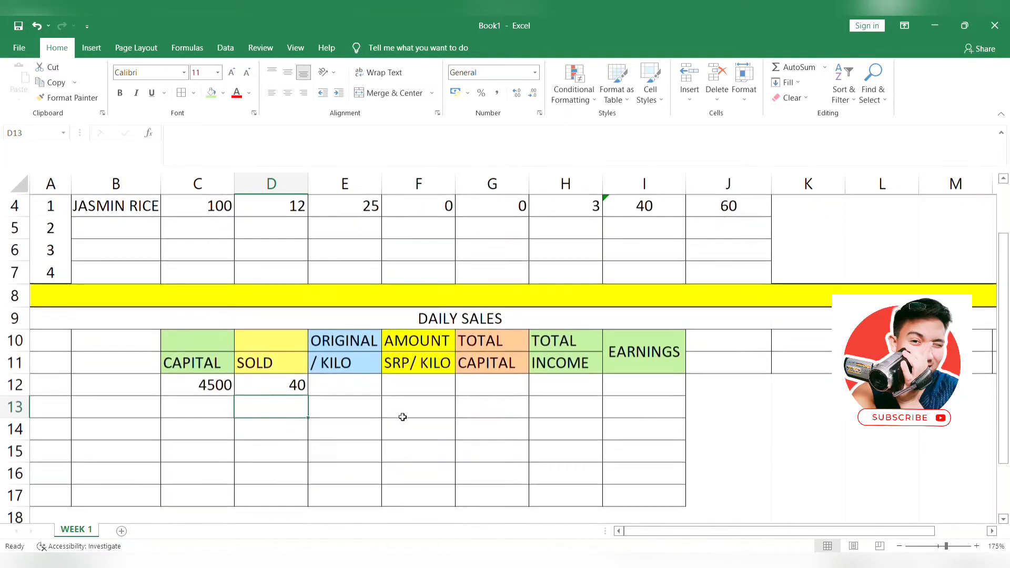
scroll(402, 415, "up", 1)
left_click(287, 467)
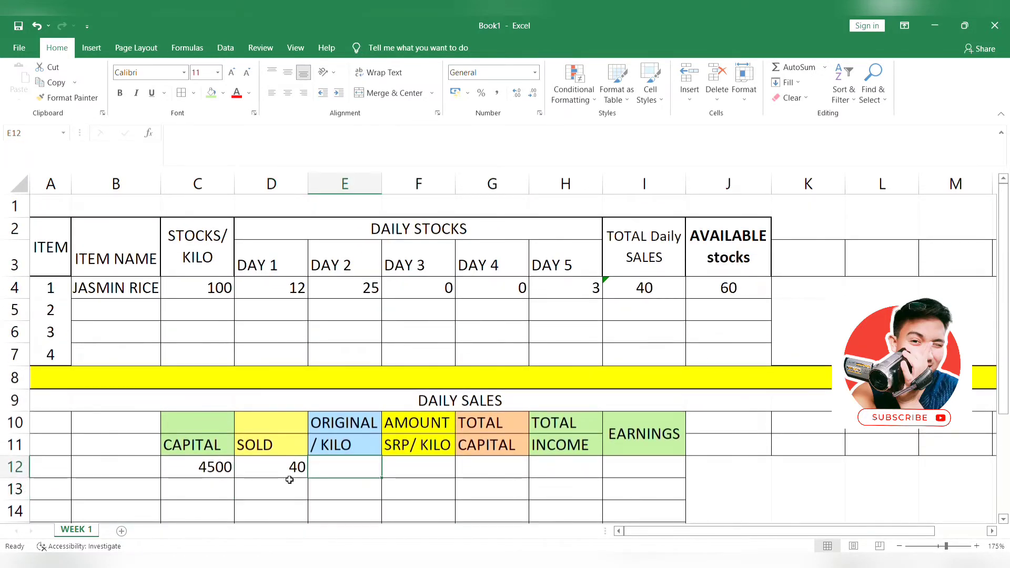
Step: Change the lower table heading from DAILY SALES to WEEKLY SALES
key("Tab")
double_click(461, 400)
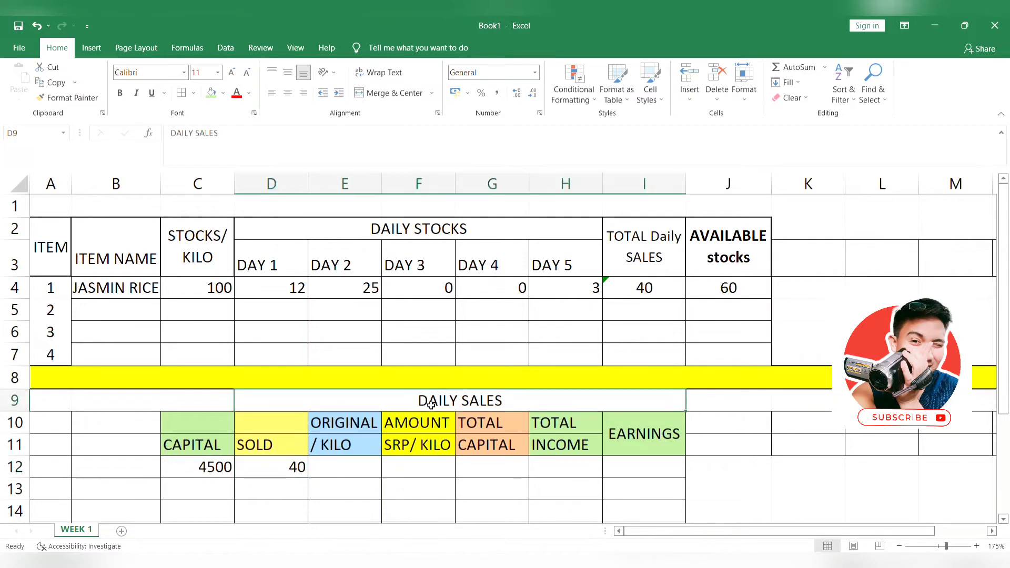
type("W")
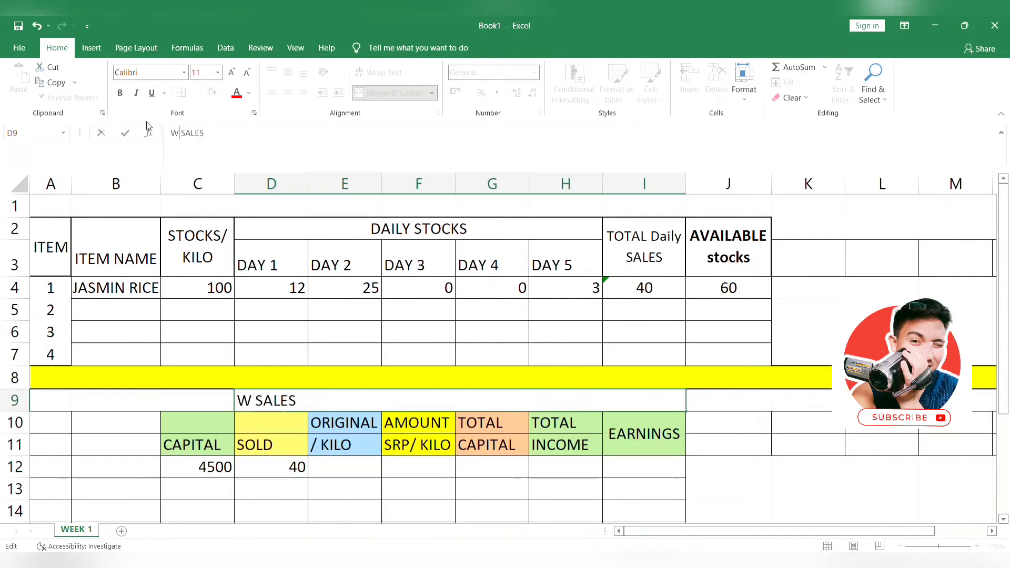
type("EEKLY")
left_click(315, 494)
left_click(270, 473)
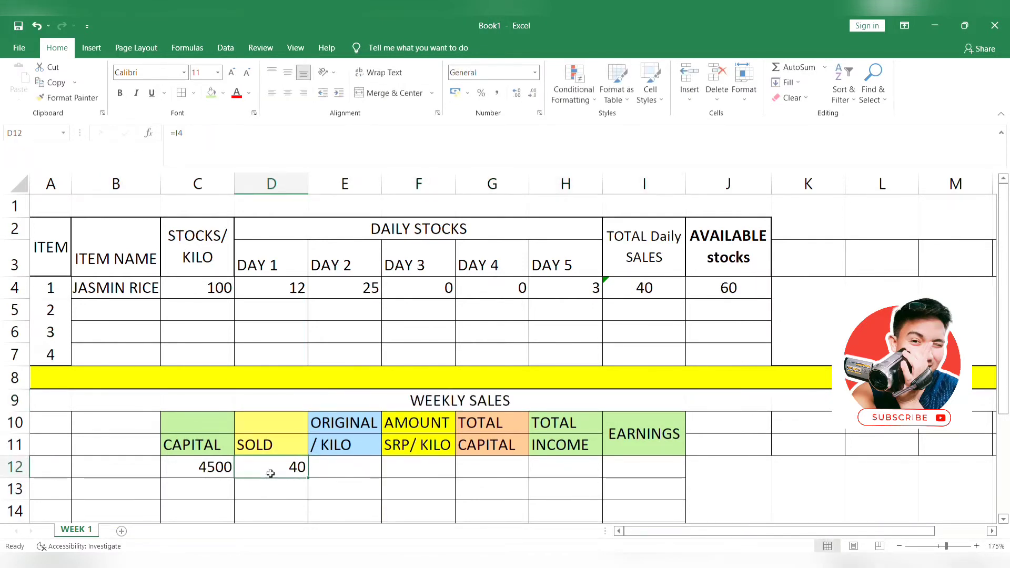
Step: Enter 45 as the original price per kilo in E12
left_click(352, 469)
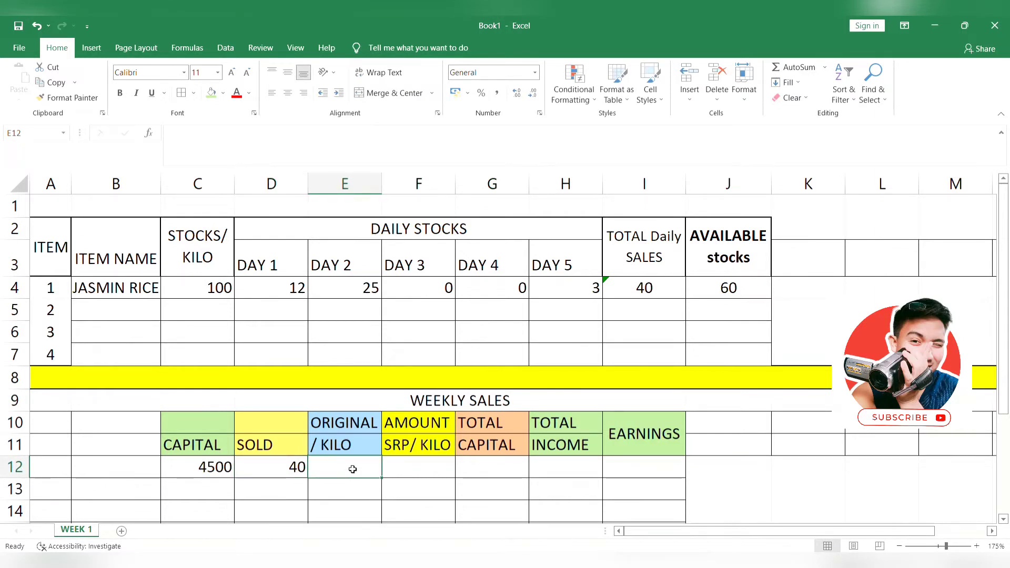
left_click(337, 500)
left_click(357, 468)
type("45")
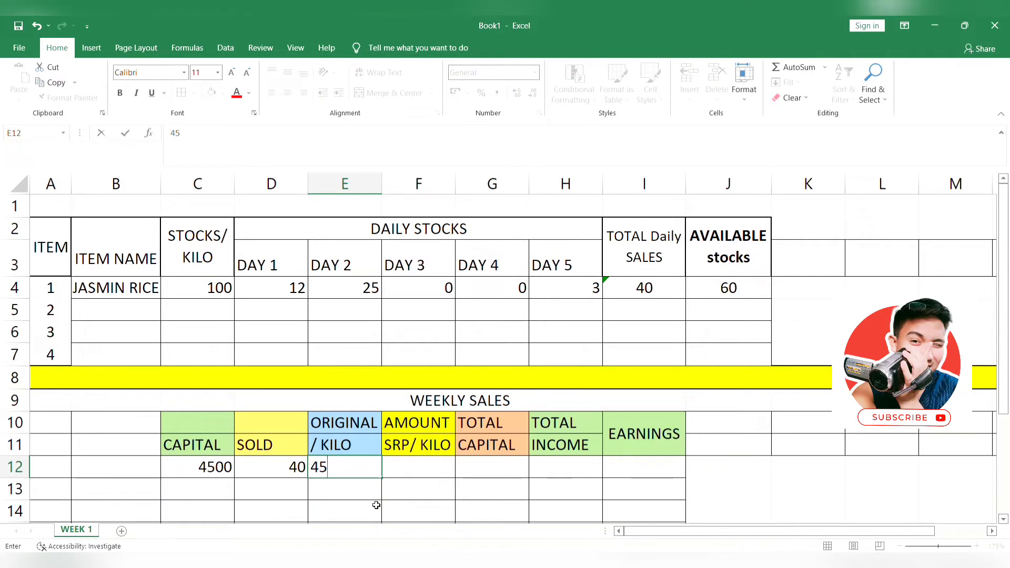
left_click(321, 499)
left_click(259, 503)
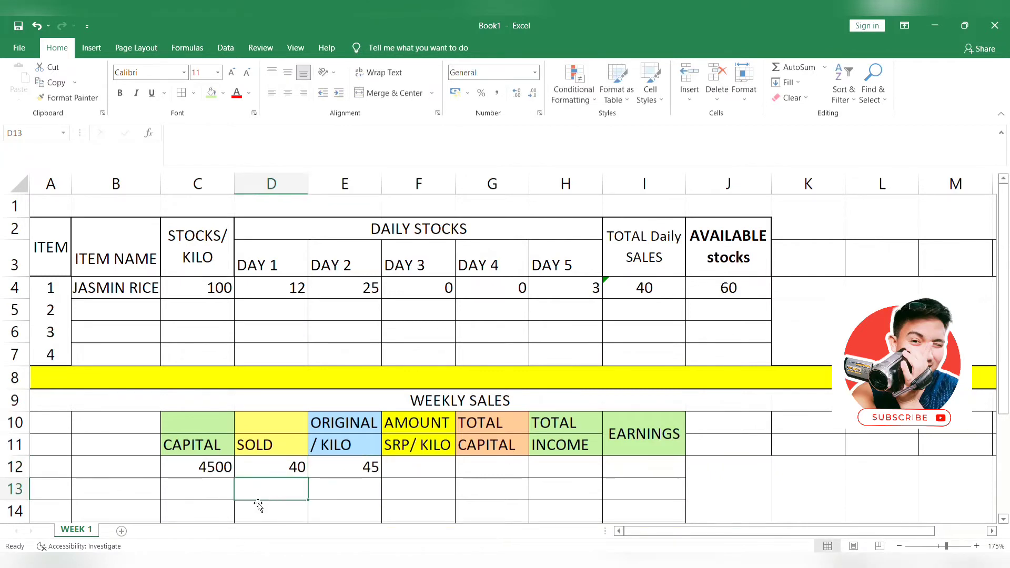
left_click(203, 468)
left_click(366, 429)
left_click(347, 468)
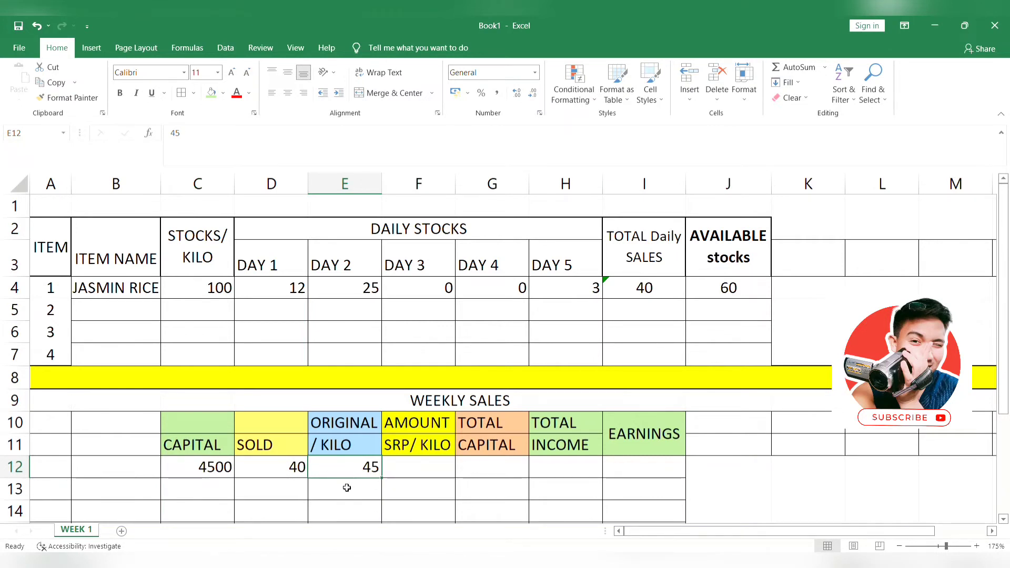
left_click(346, 488)
left_click(357, 465)
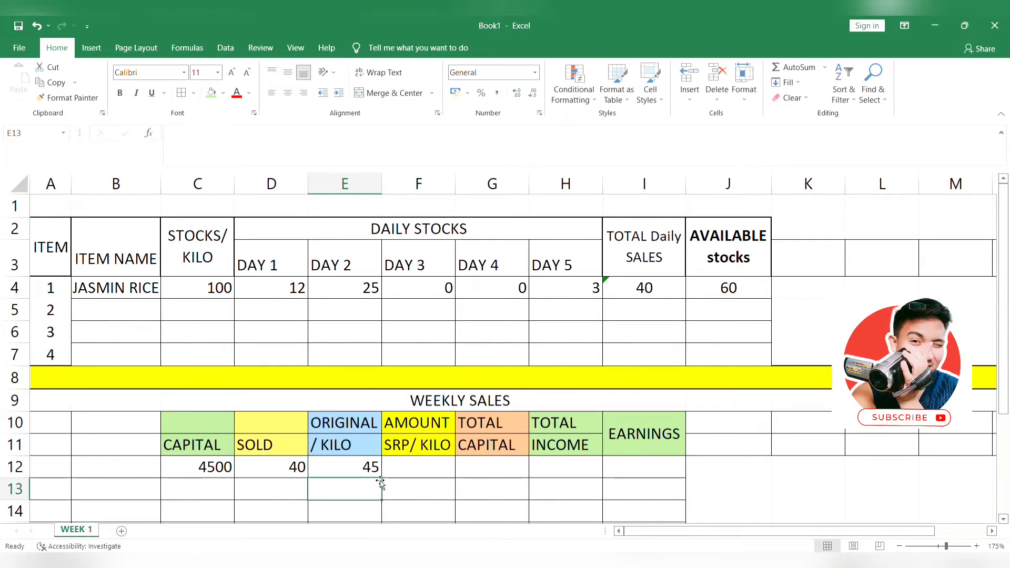
Step: Enter 50 as the SRP per kilo in F12
left_click(404, 467)
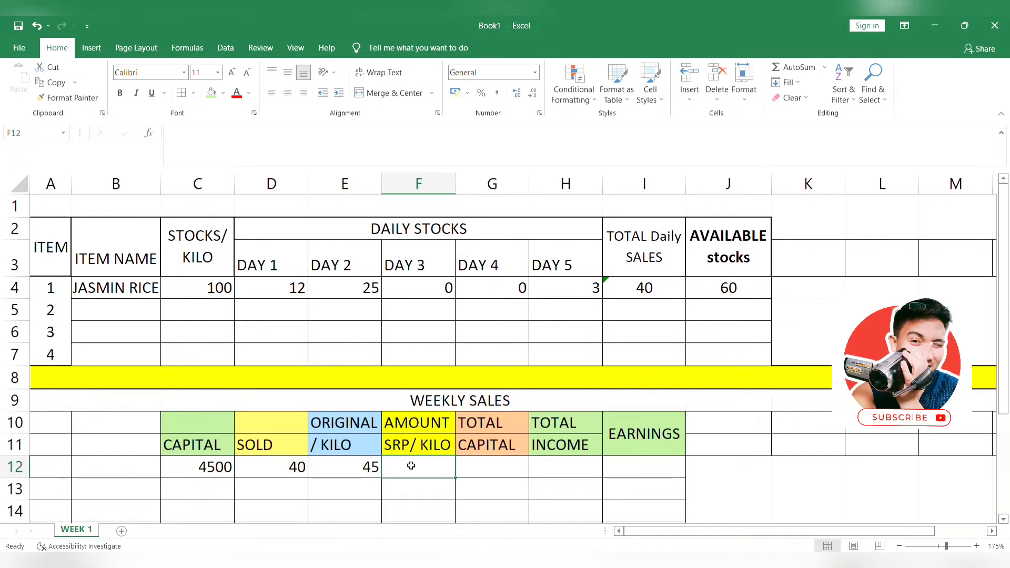
type("50")
key("Return")
left_click(413, 476)
left_click(408, 492)
left_click(415, 471)
left_click(495, 466)
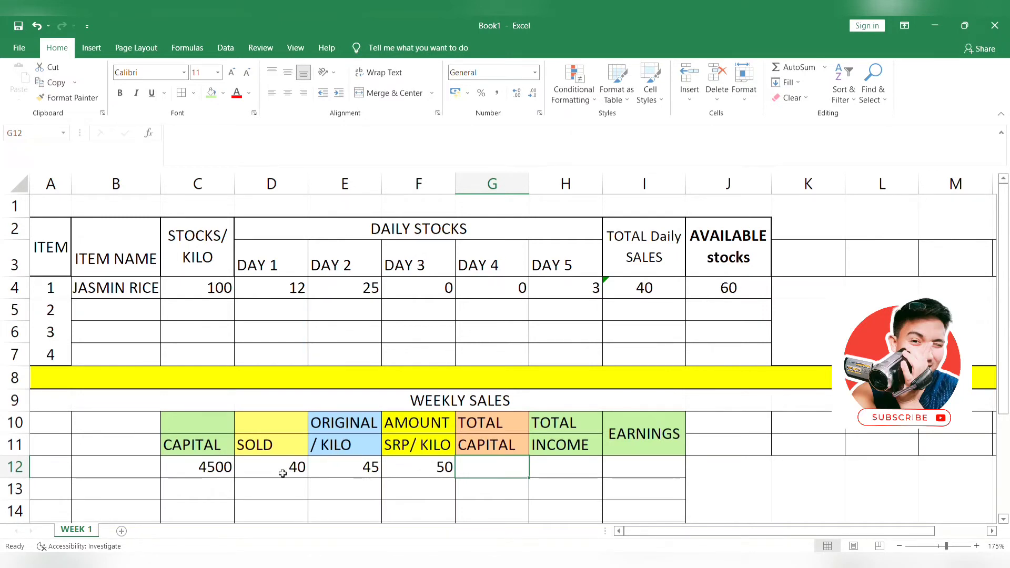
Step: Enter =E12*D12 in G12 so TOTAL CAPITAL shows 1800
left_click(349, 471)
left_click(469, 463)
type("=")
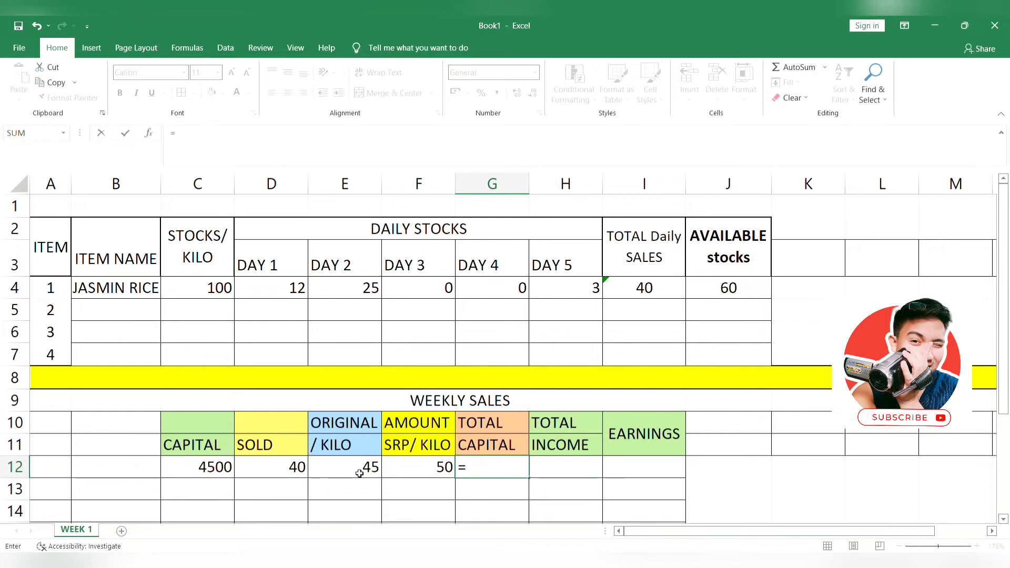
left_click(362, 473)
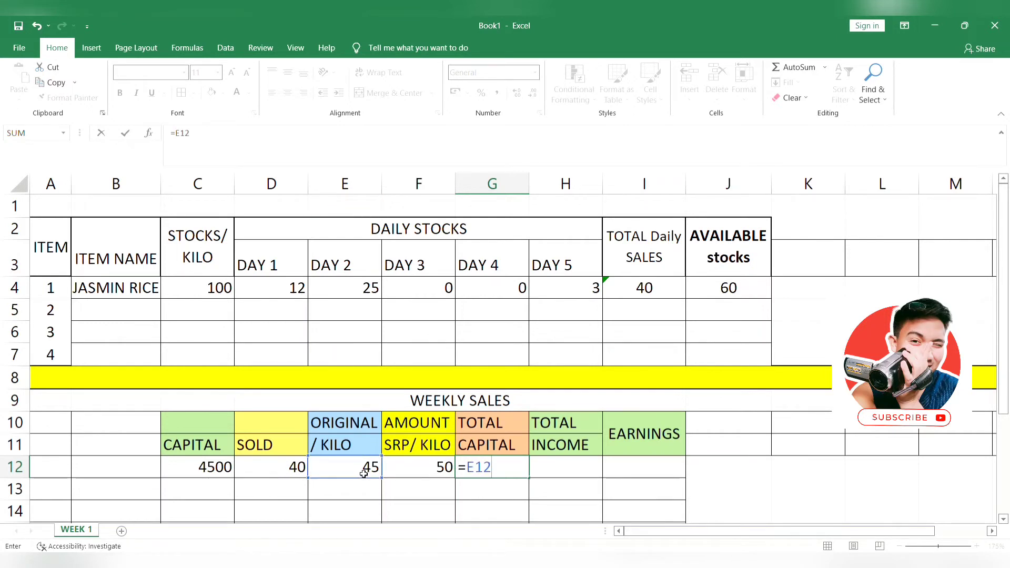
type("*D1")
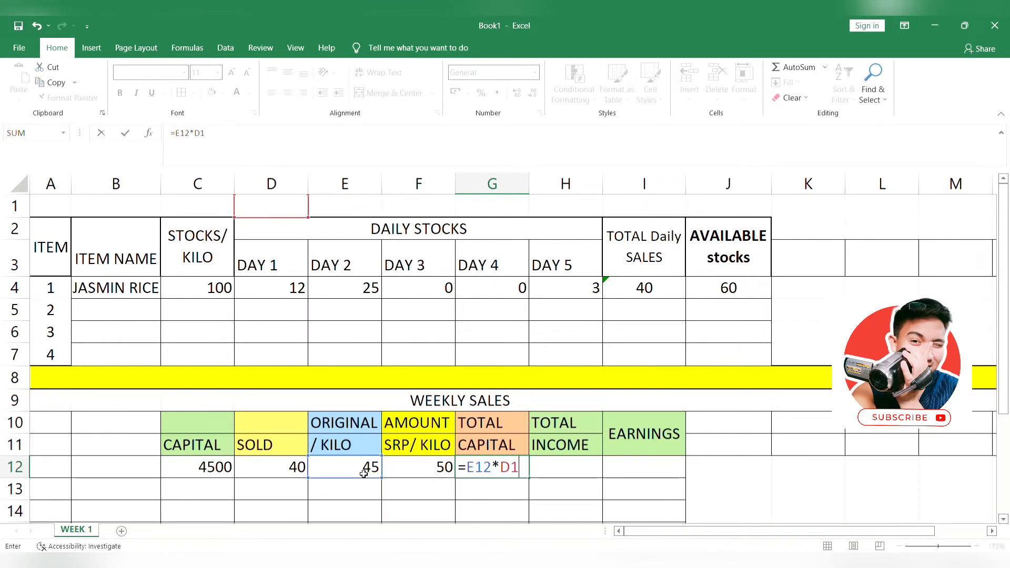
type("2")
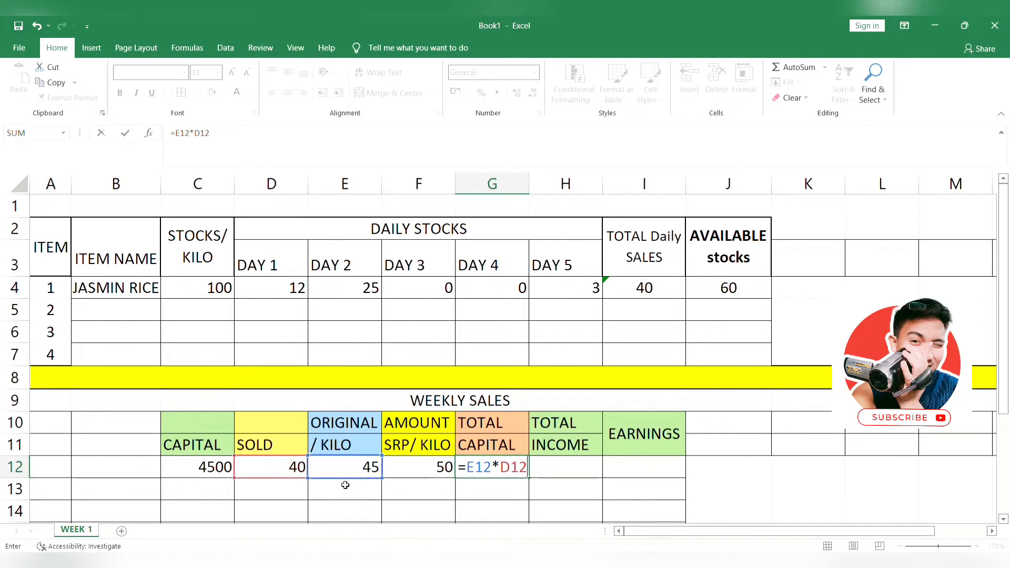
key("Return")
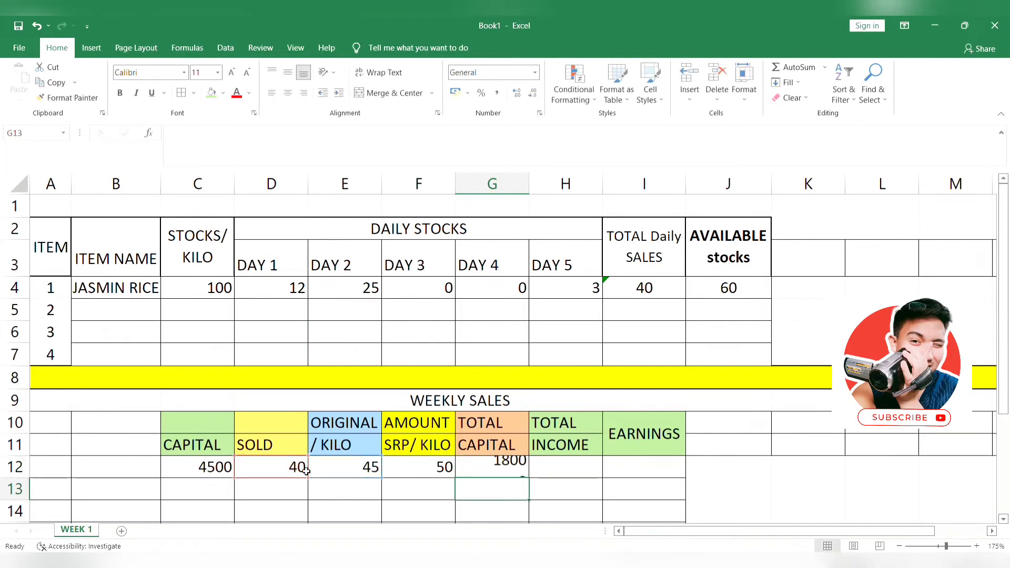
key("Up")
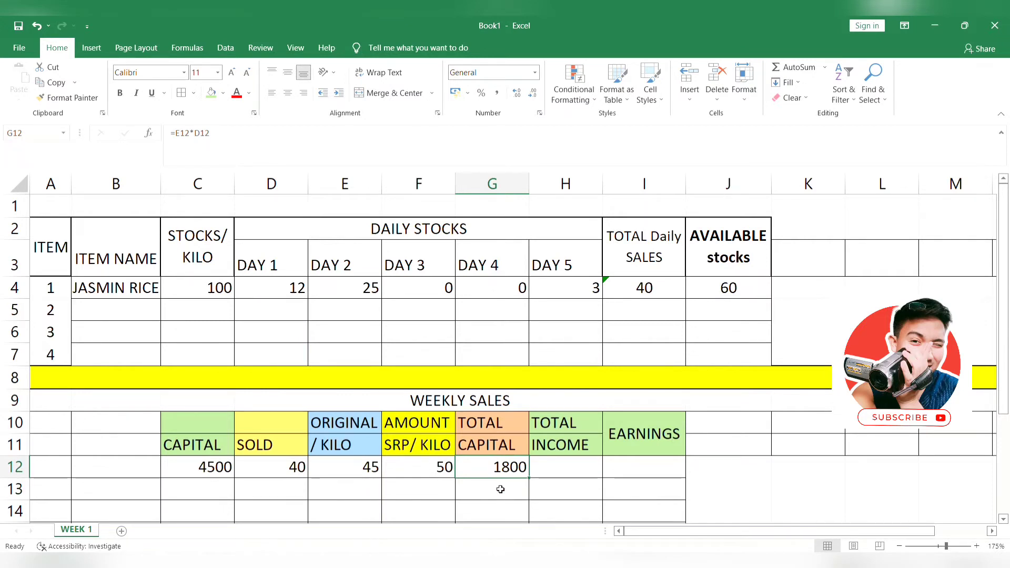
left_click(557, 469)
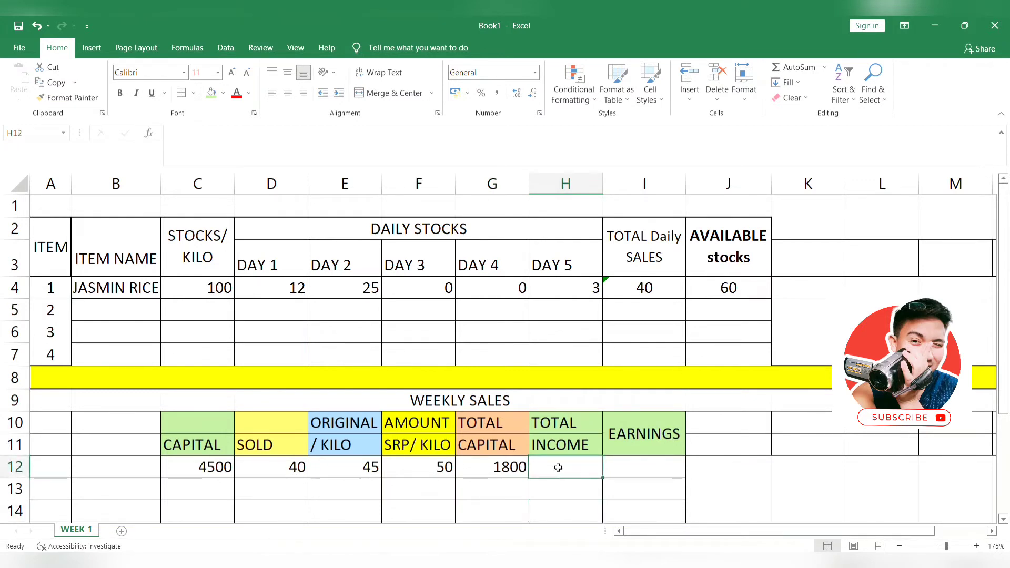
Step: Put =F12*D12 in H12 so TOTAL INCOME shows 2000
left_click(483, 475)
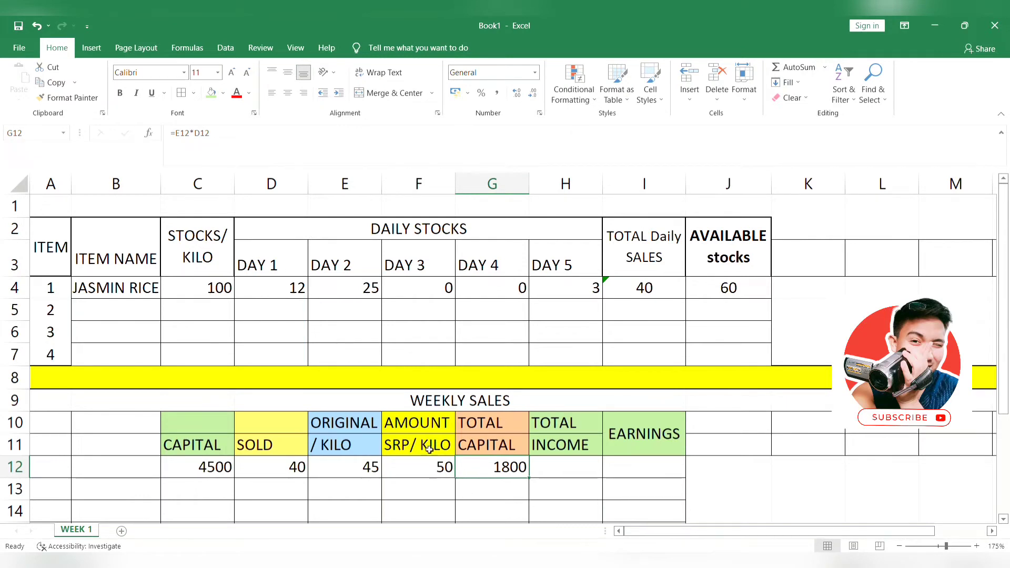
left_click(423, 469)
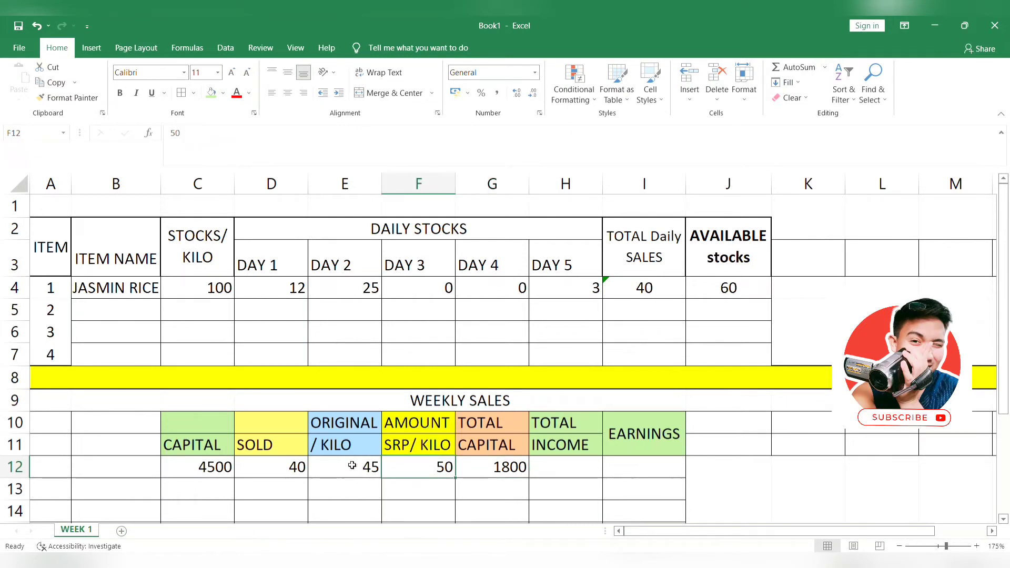
left_click(272, 469)
left_click(582, 472)
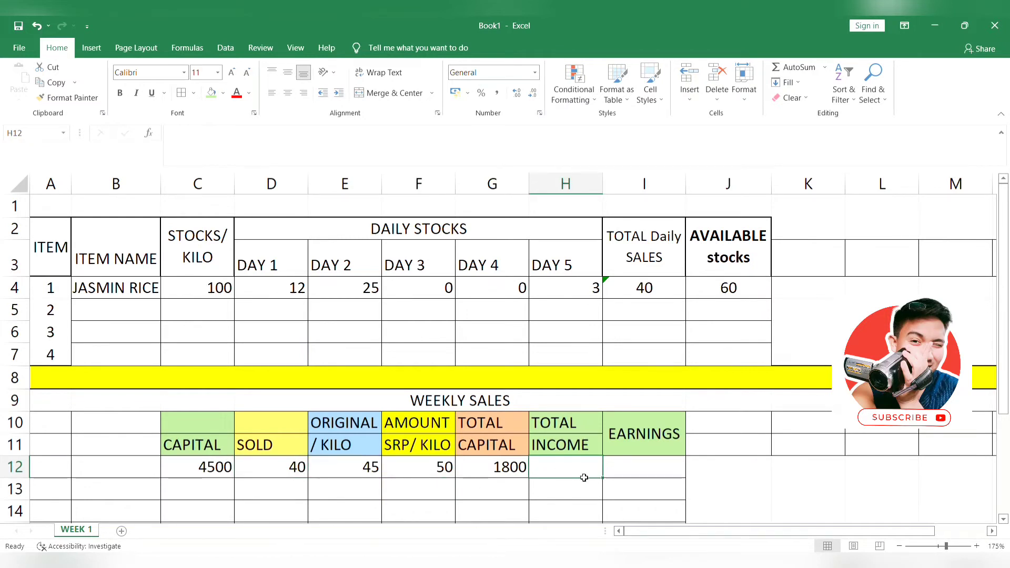
type("=")
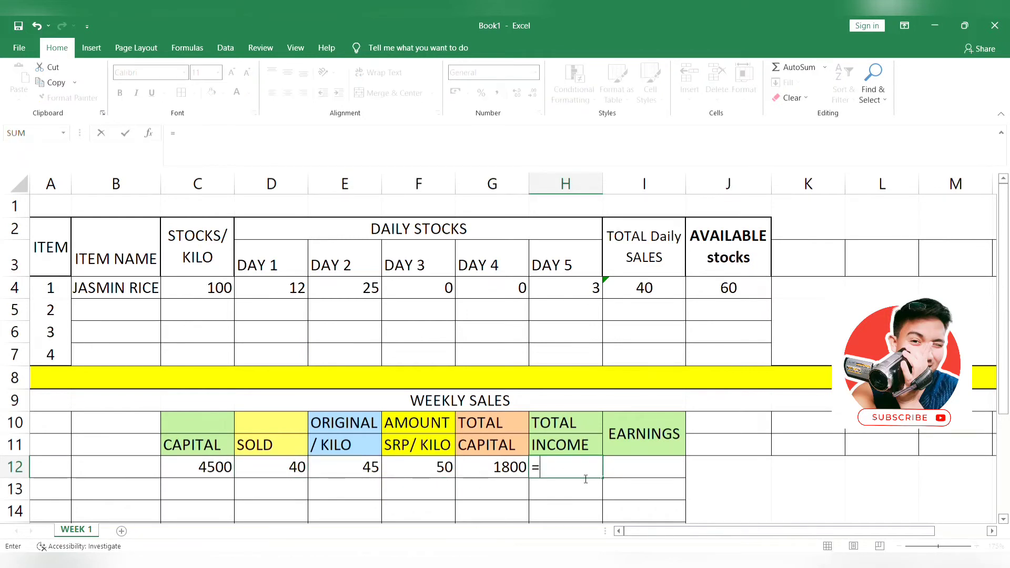
type("F12*")
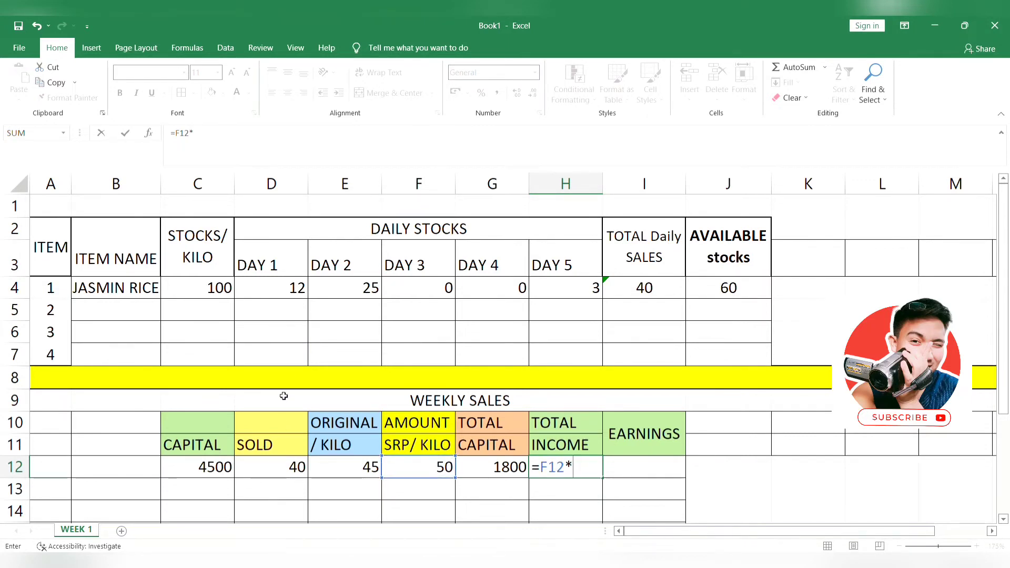
left_click(291, 461)
key("Return")
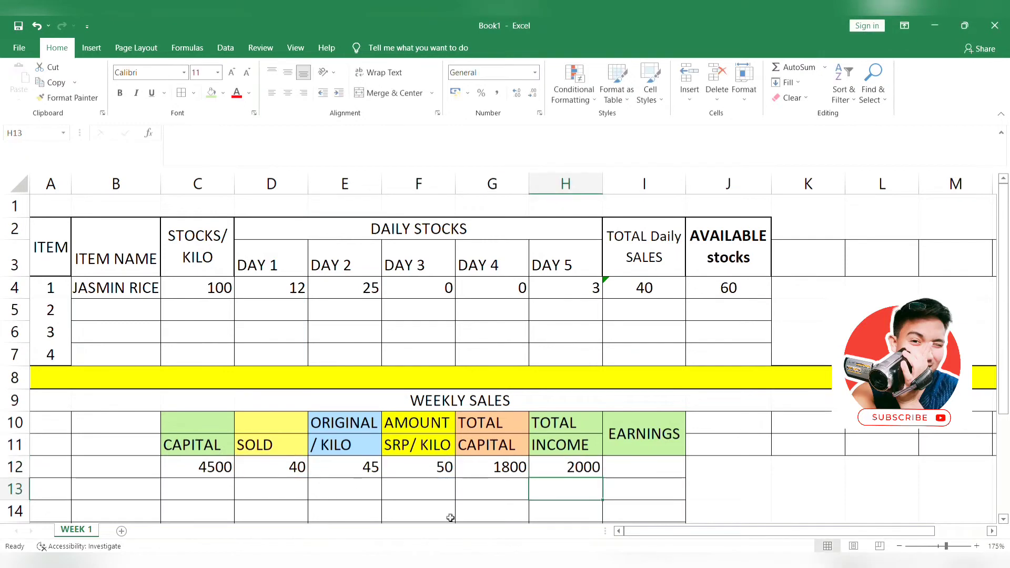
left_click(552, 464)
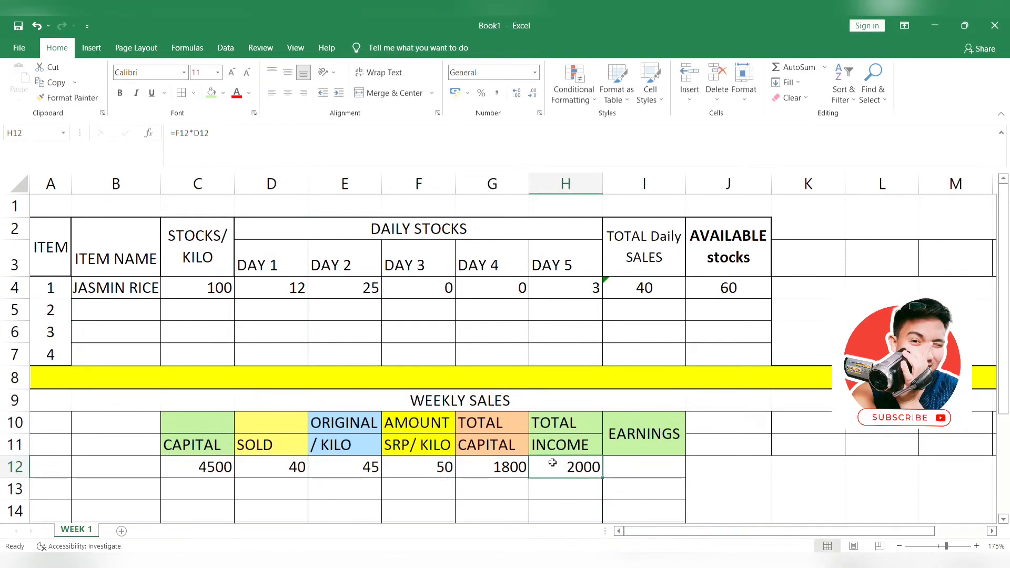
scroll(552, 463, "down", 1)
scroll(505, 455, "up", 1)
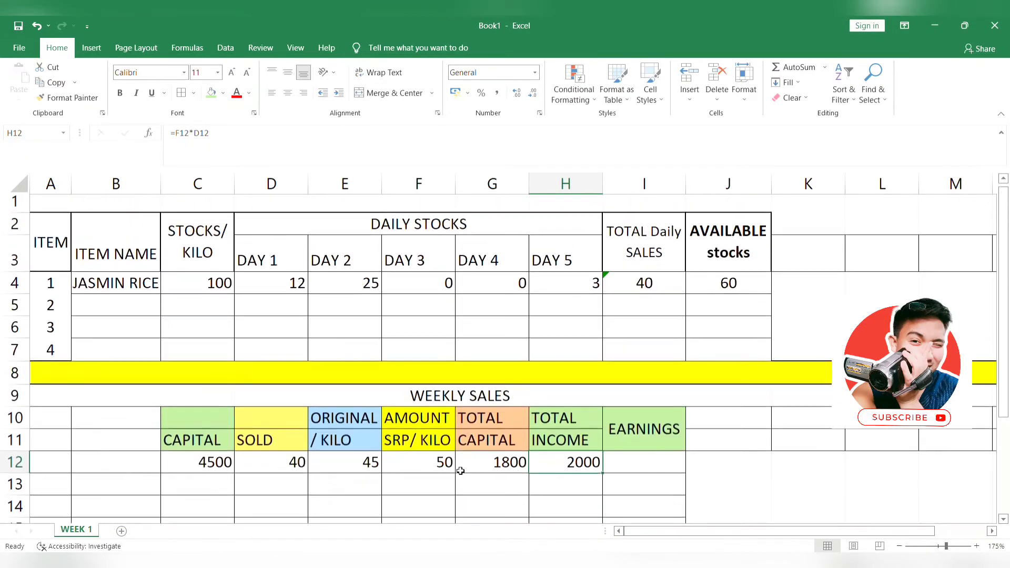
left_click(410, 476)
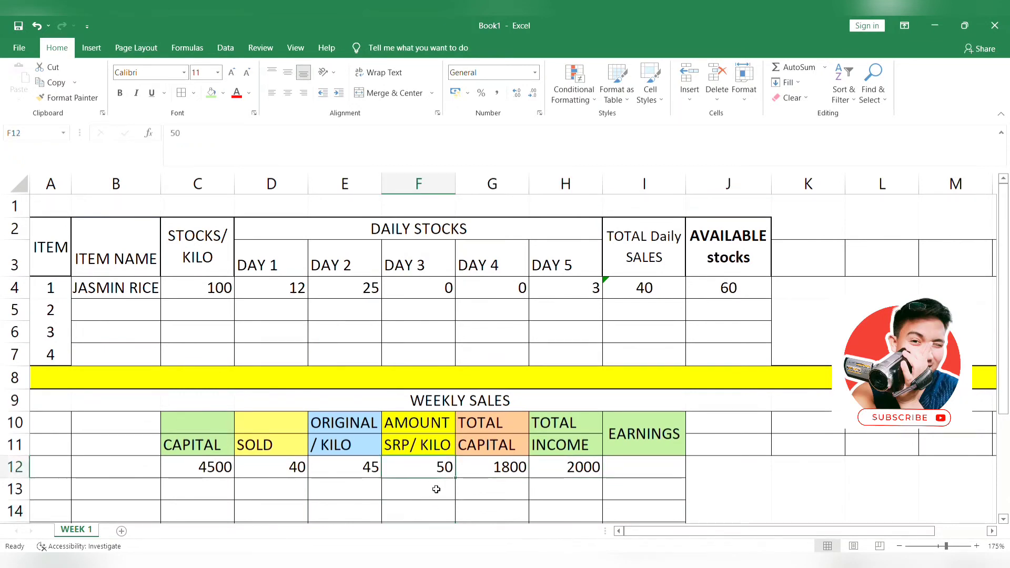
Step: Enter =H12-G12 in I12 so EARNINGS shows 200
left_click(635, 471)
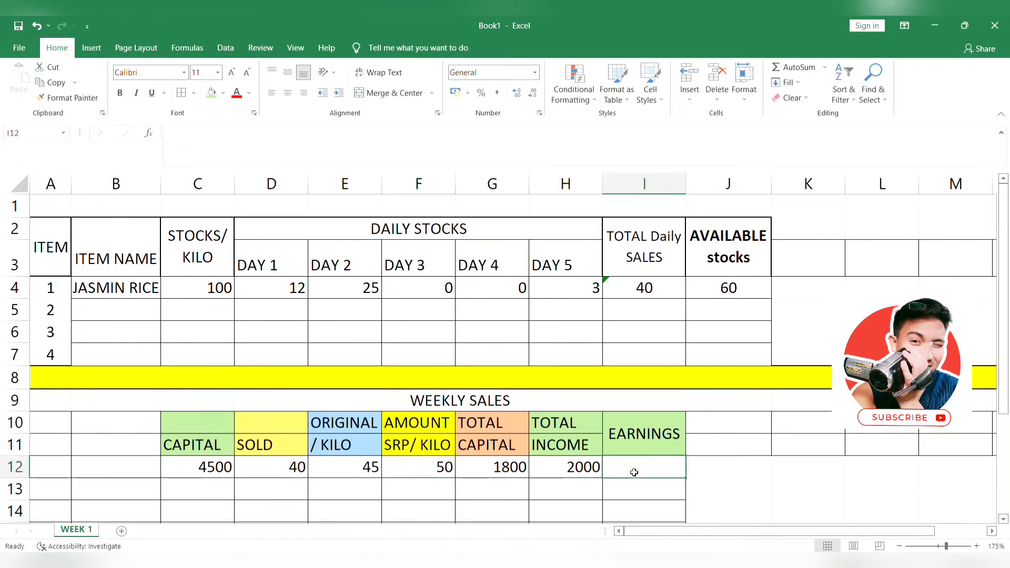
left_click(261, 469)
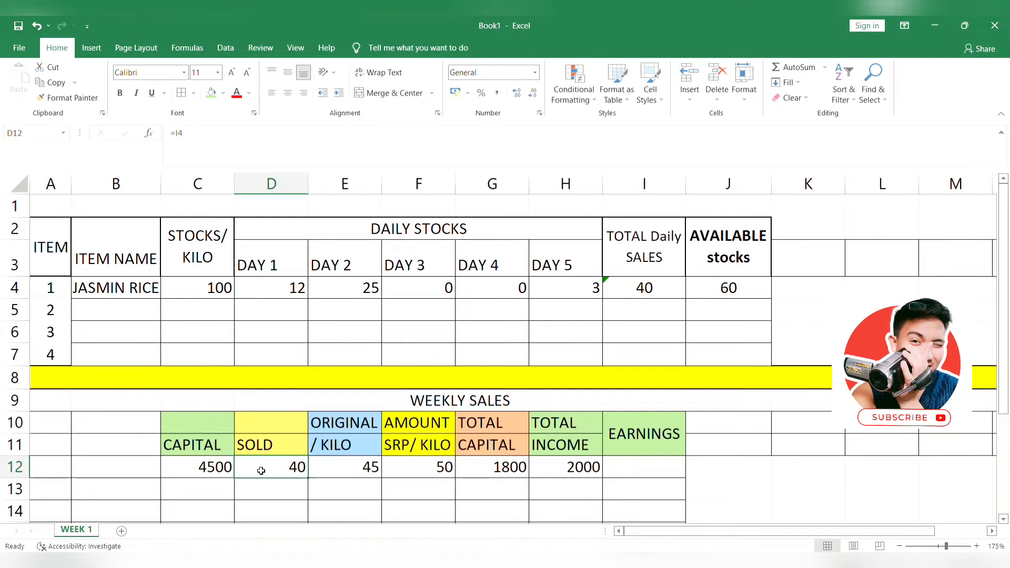
left_click(630, 478)
type("=")
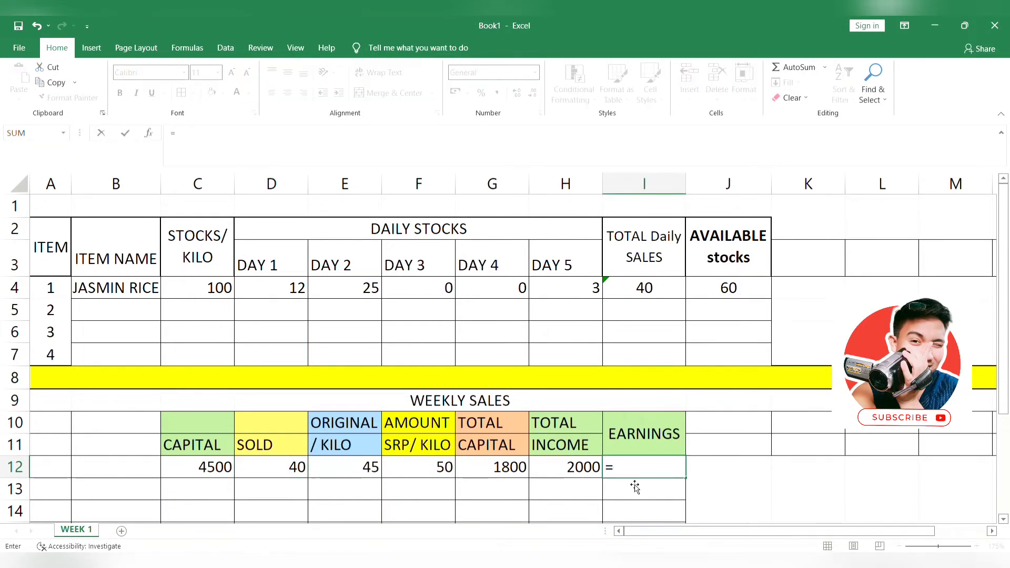
type("H")
type("4")
key("BackSpace")
type("12-")
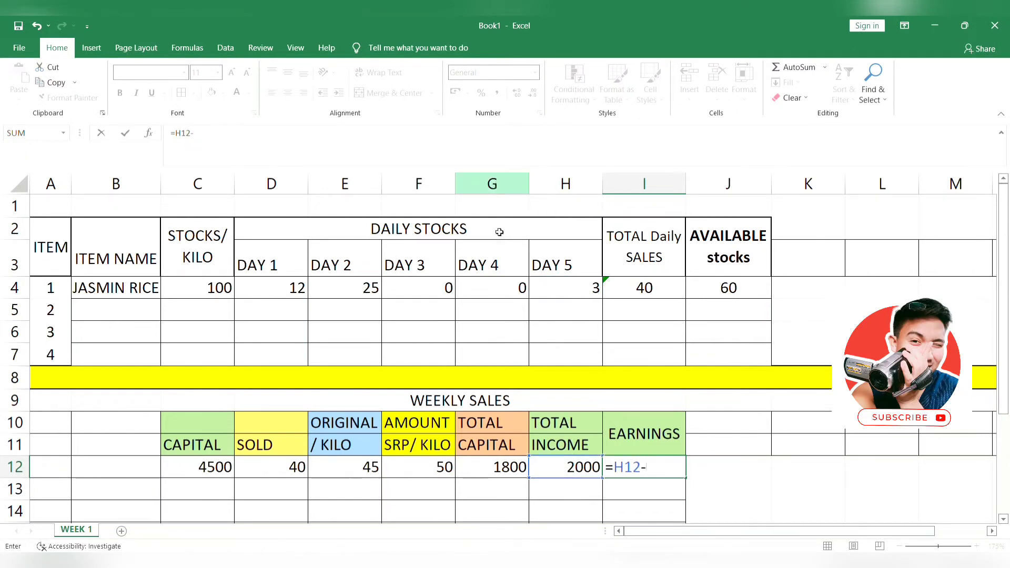
type("G12")
key("Return")
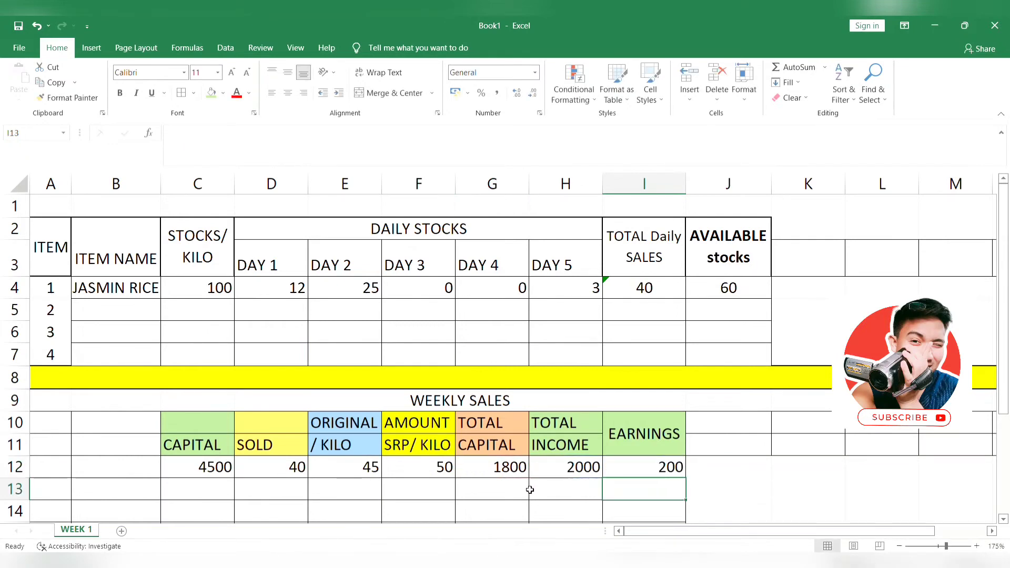
scroll(618, 474, "down", 1)
scroll(672, 387, "up", 1)
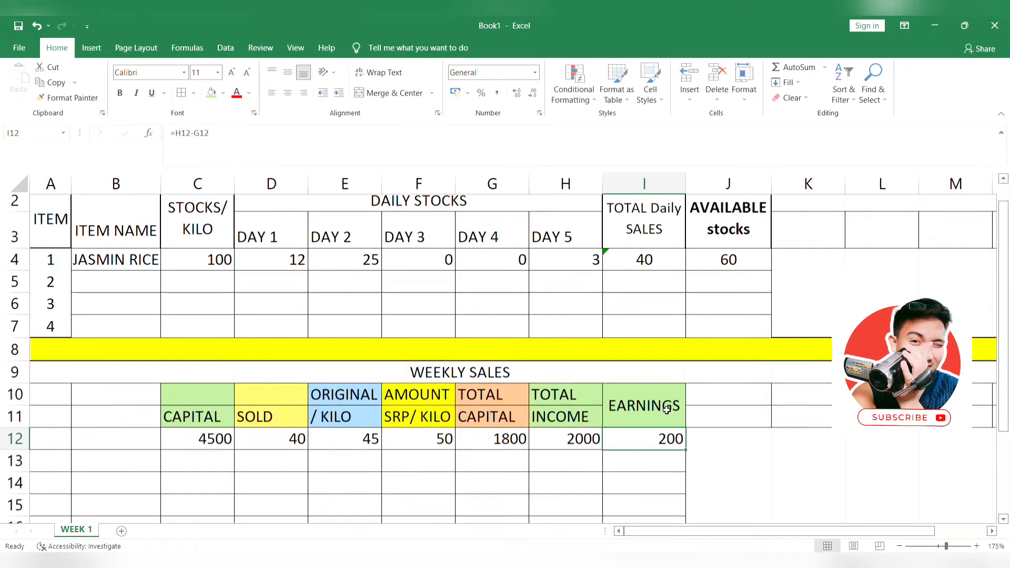
left_click(280, 473)
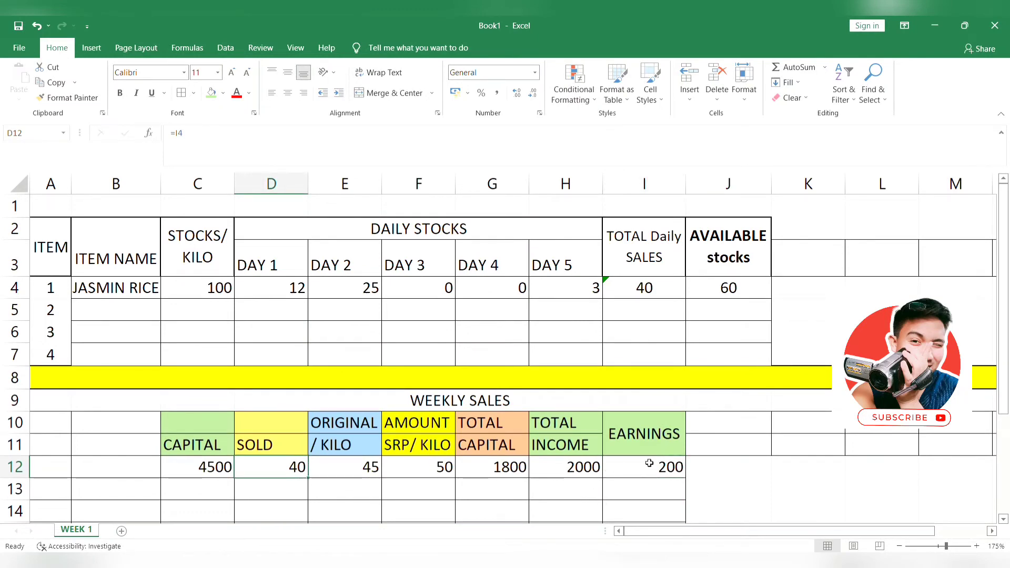
scroll(669, 465, "down", 1)
Step: Type WEEK 1 into B12, then delete it to leave the cell blank
left_click(141, 391)
scroll(138, 394, "up", 1)
type("W")
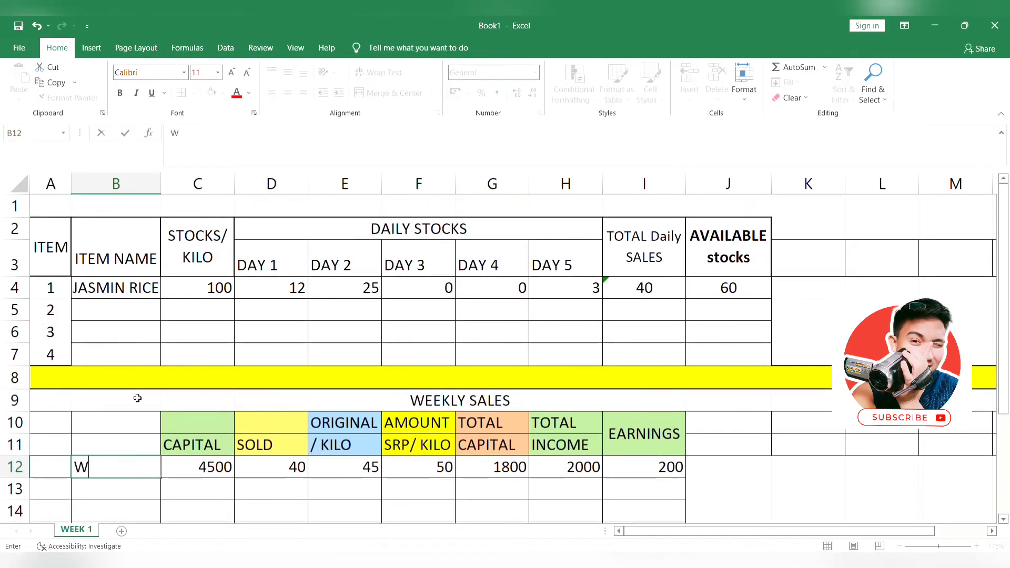
type("EEK 1")
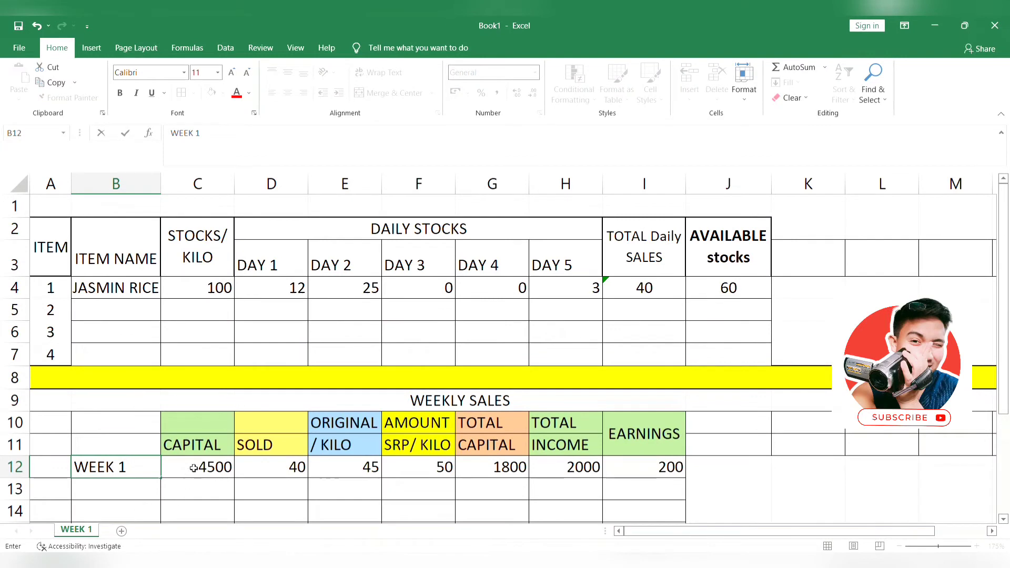
left_click(218, 488)
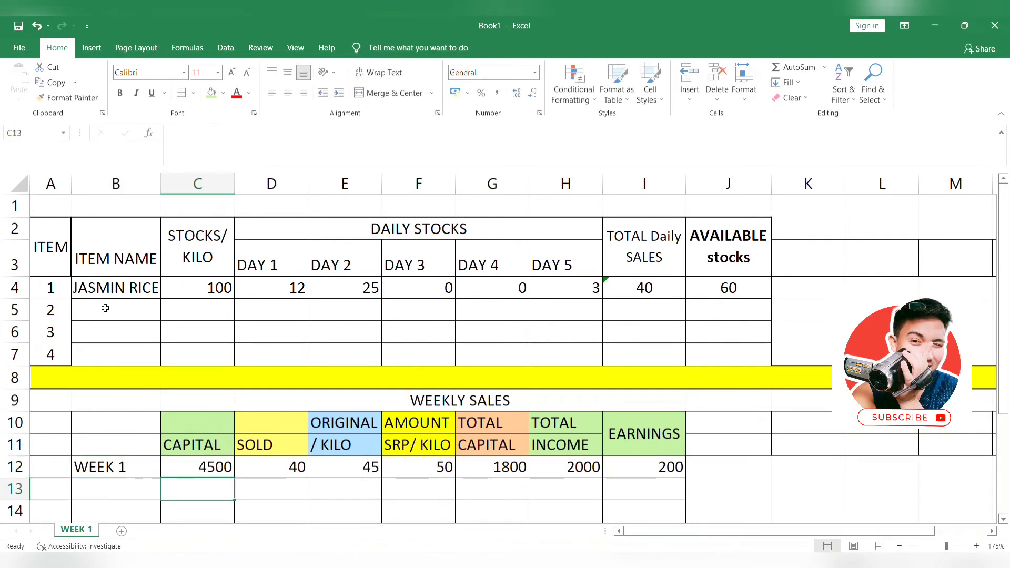
left_click(84, 467)
double_click(94, 467)
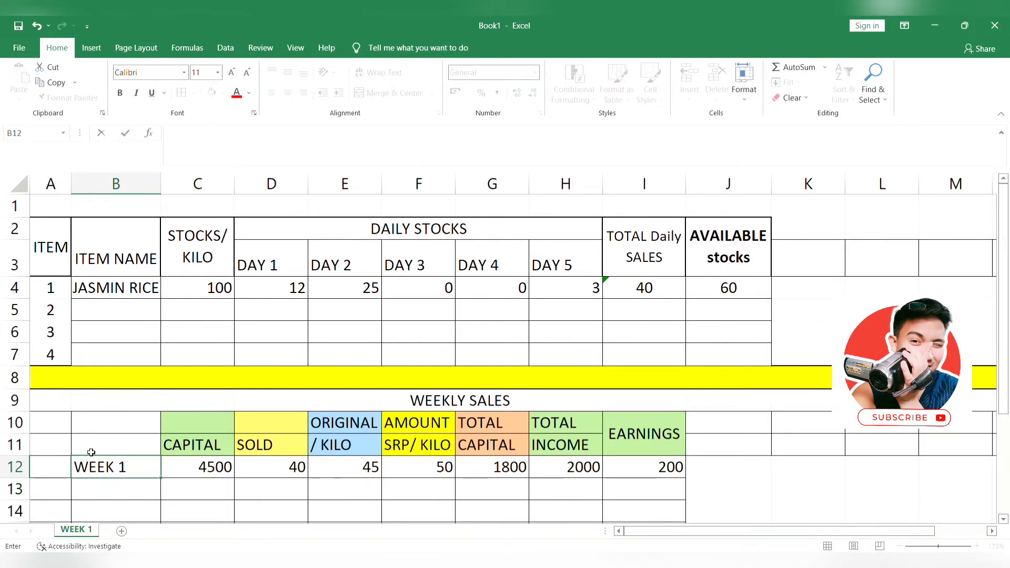
key("BackSpace")
key("BackSpace")
key("BackSpace")
scroll(124, 435, "down", 1)
scroll(154, 419, "up", 1)
left_click(108, 310)
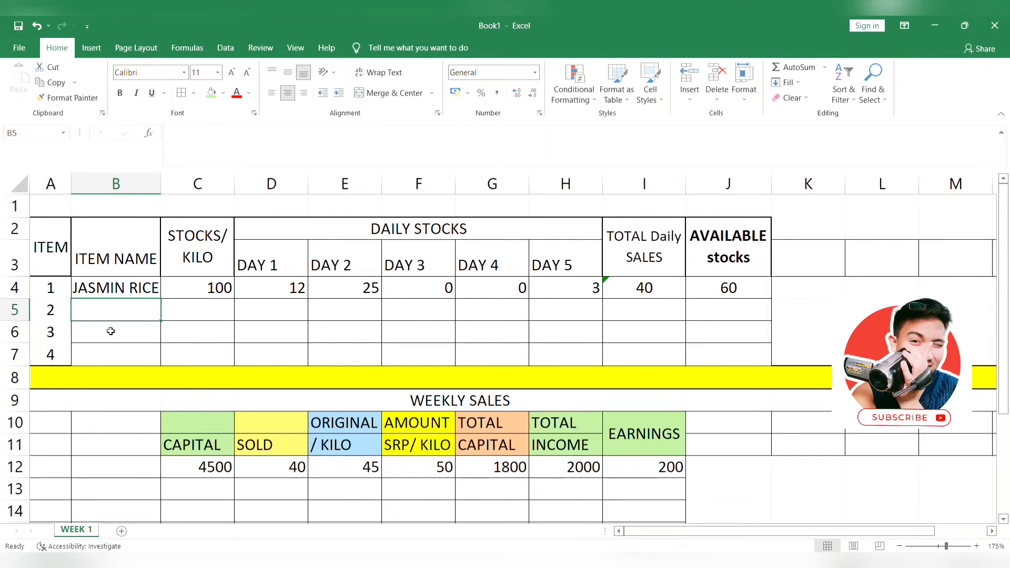
Step: Enter CAT FOOD as the item name in B5 with 50 kilos of stock
type("C")
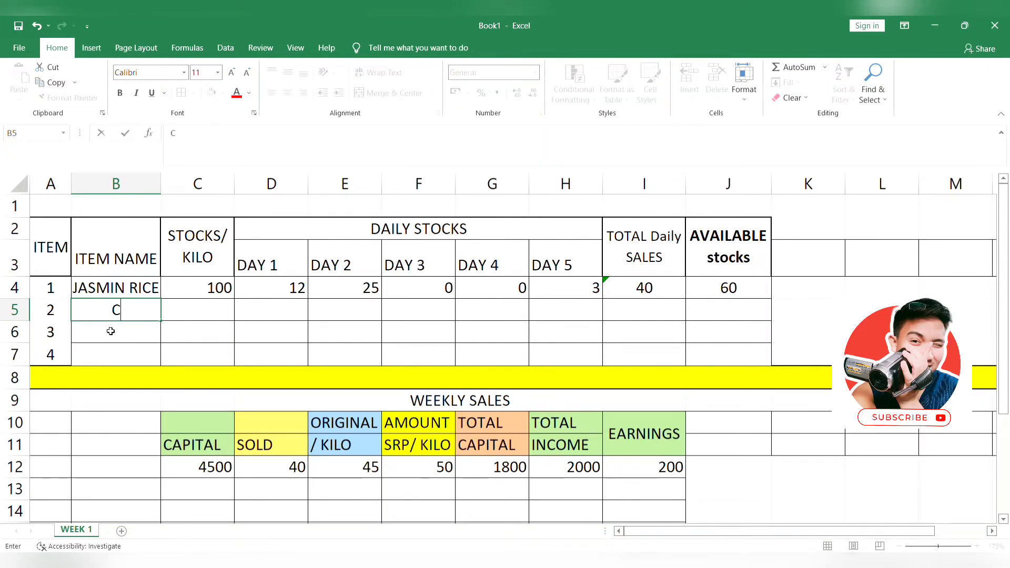
type("AT FPP")
key("BackSpace")
key("BackSpace")
type("OOD")
key("Tab")
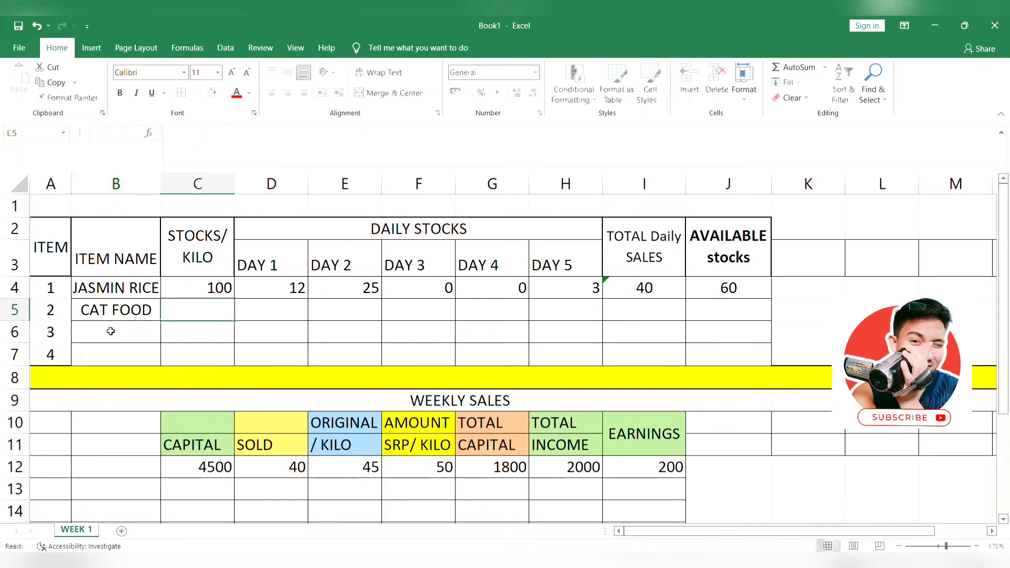
key("Tab")
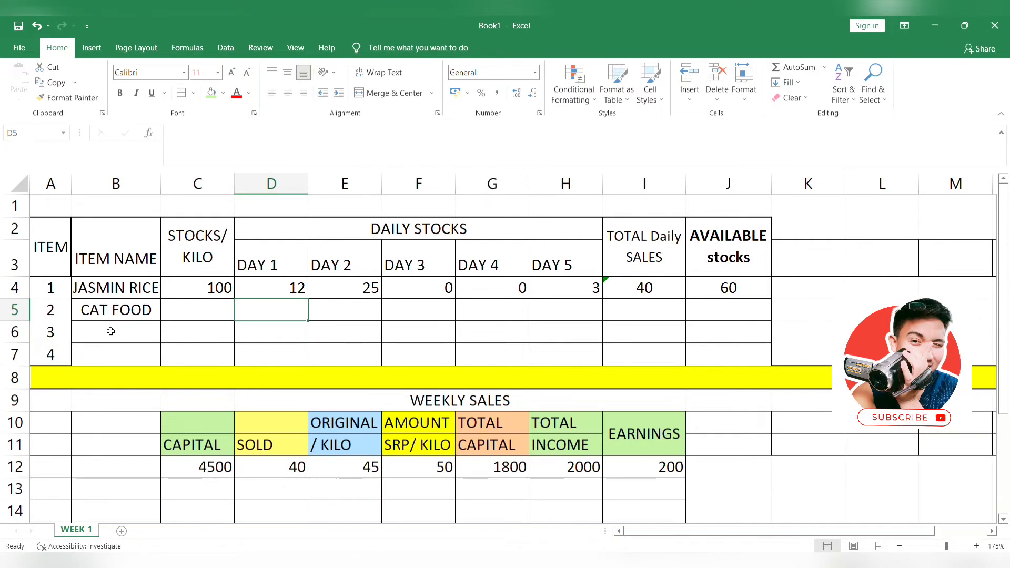
key("Left")
type("50")
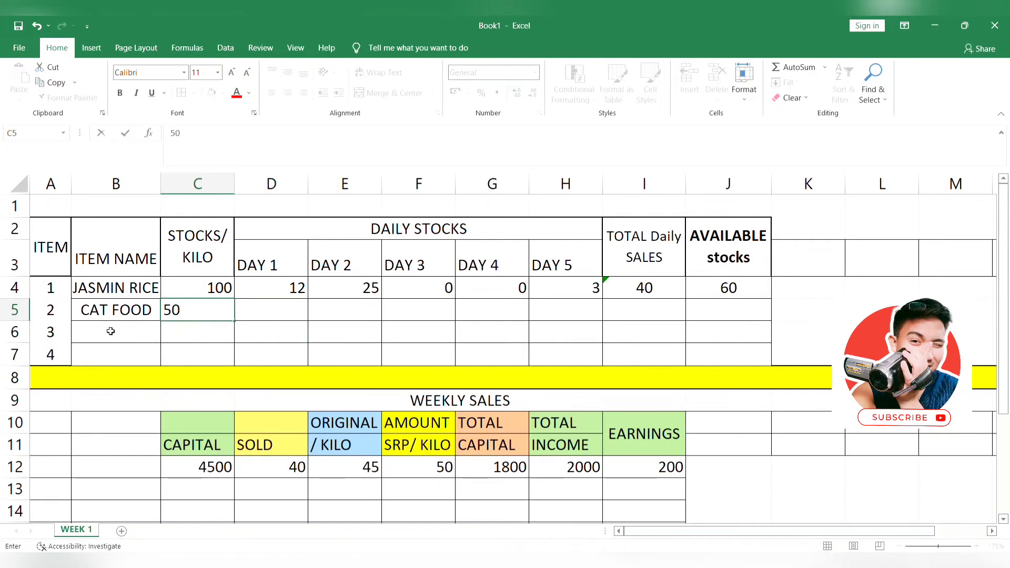
key("Tab")
Step: Record 12 kilos of CAT FOOD sold on each of days 1 to 5
key("Left")
key("Right")
key("Left")
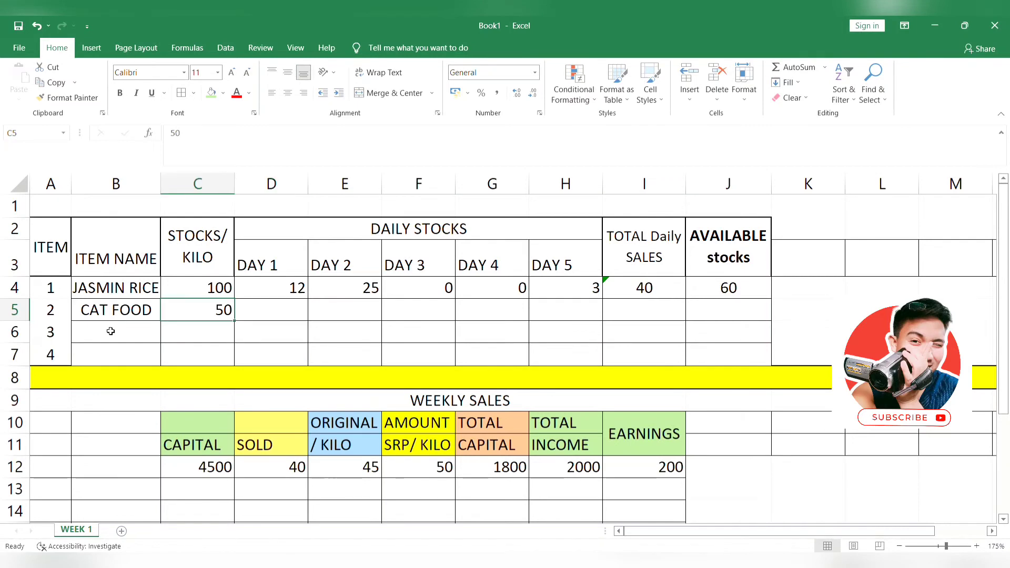
key("Right")
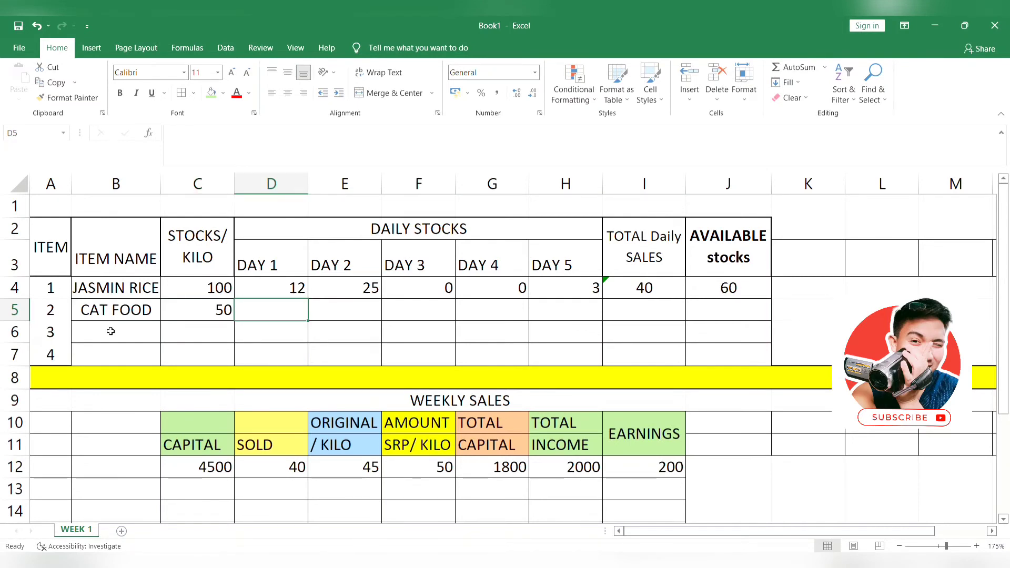
type("12")
key("Tab")
type("12")
key("Tab")
type("12")
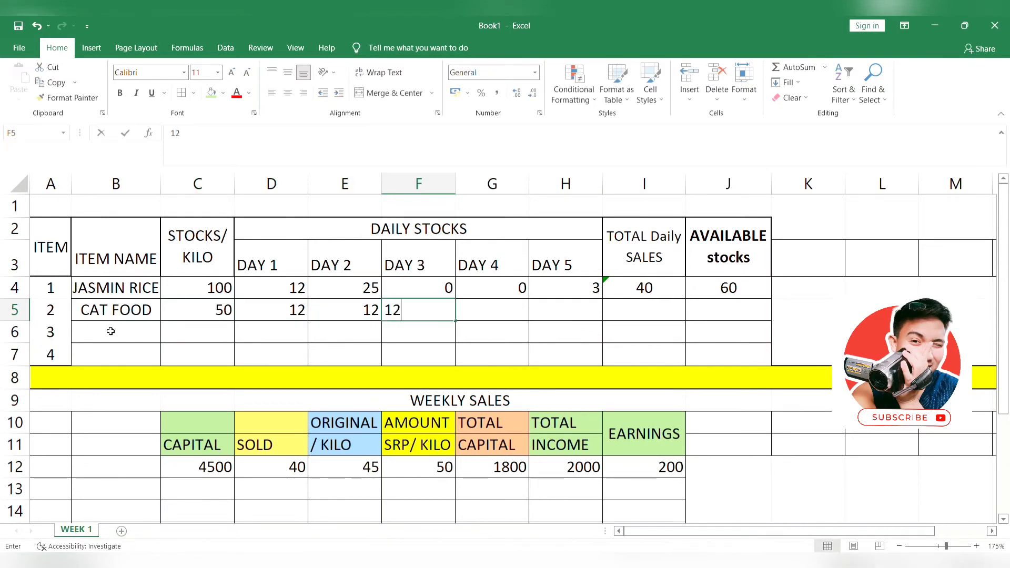
key("Tab")
type("12")
key("Tab")
type("12")
key("Tab")
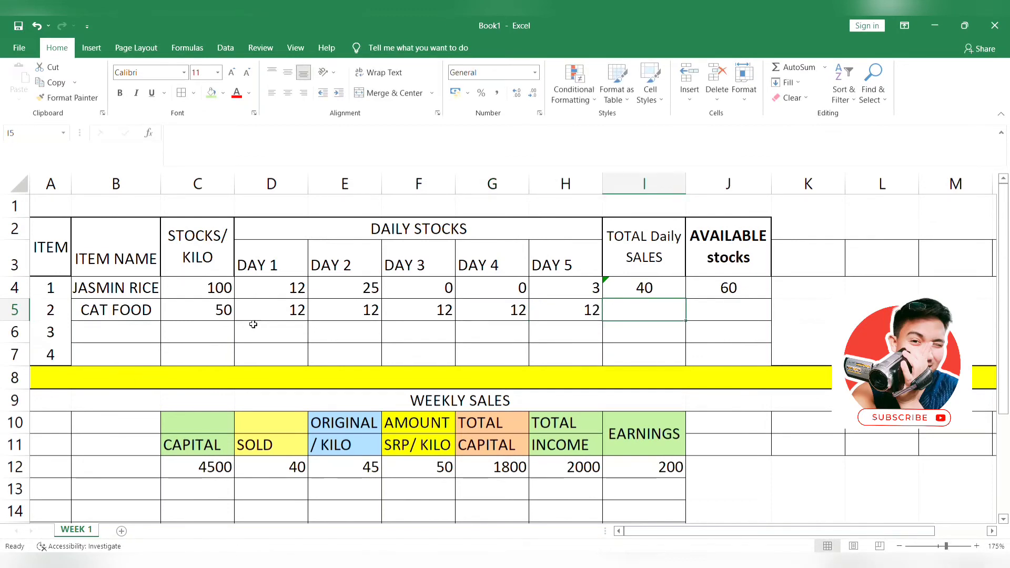
left_click_drag(273, 308, 563, 298)
left_click(595, 352)
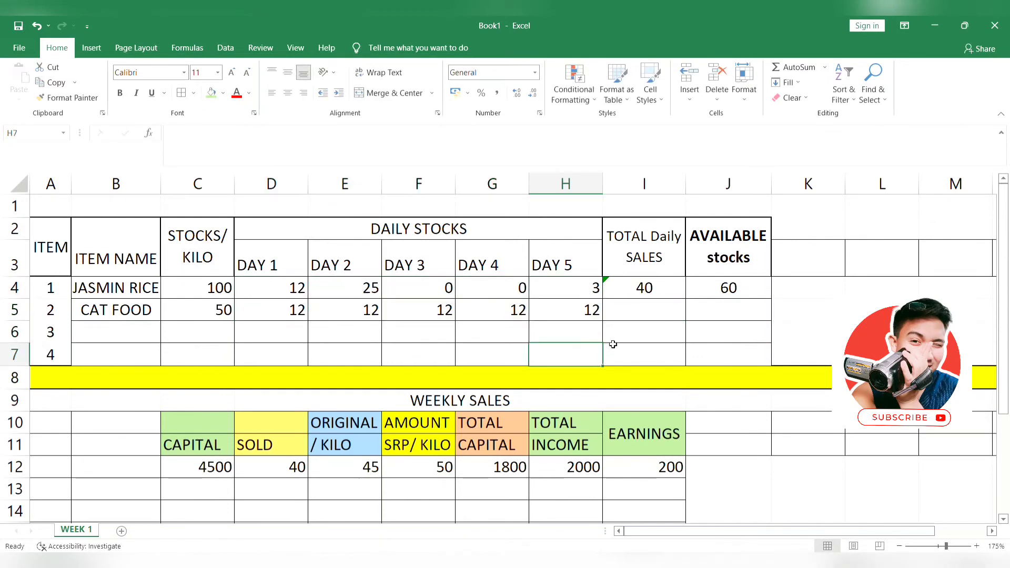
left_click(674, 293)
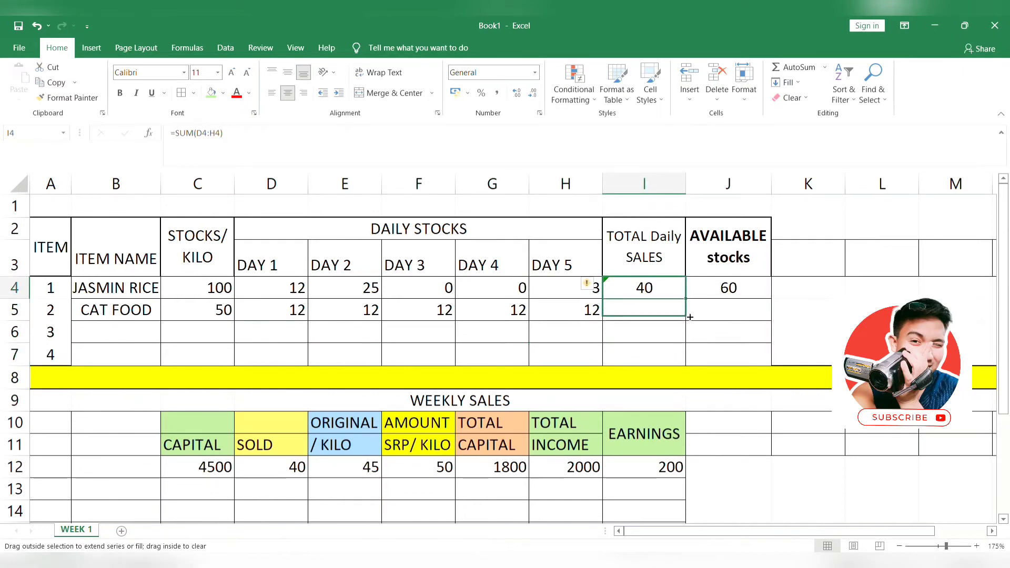
Step: Copy the total daily sales and available stocks formulas from row 4 down to CAT FOOD's row
left_click_drag(690, 301, 689, 315)
left_click(698, 347)
left_click(740, 289)
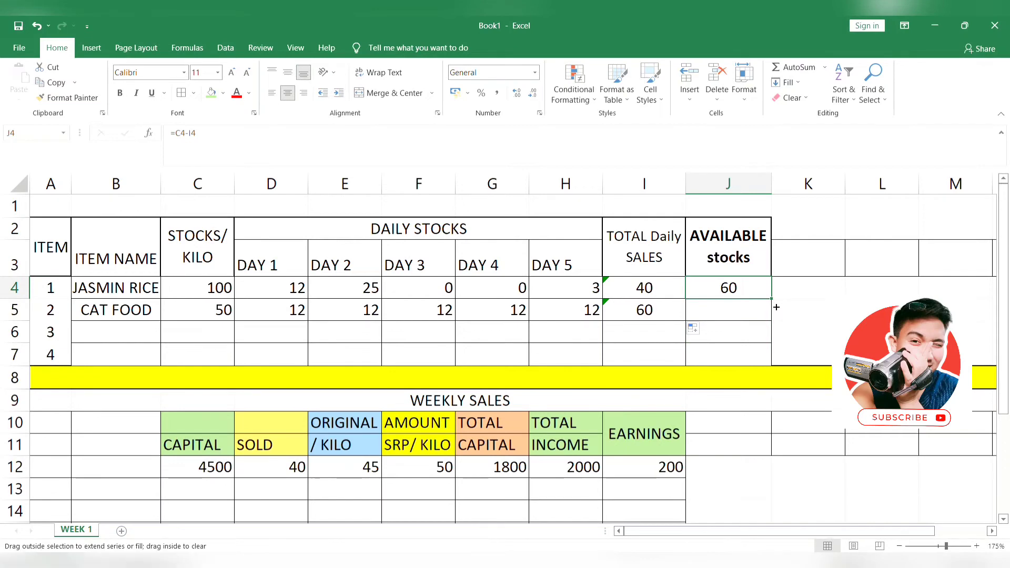
left_click_drag(778, 299, 773, 318)
scroll(768, 327, "down", 1)
scroll(768, 326, "up", 1)
left_click(653, 311)
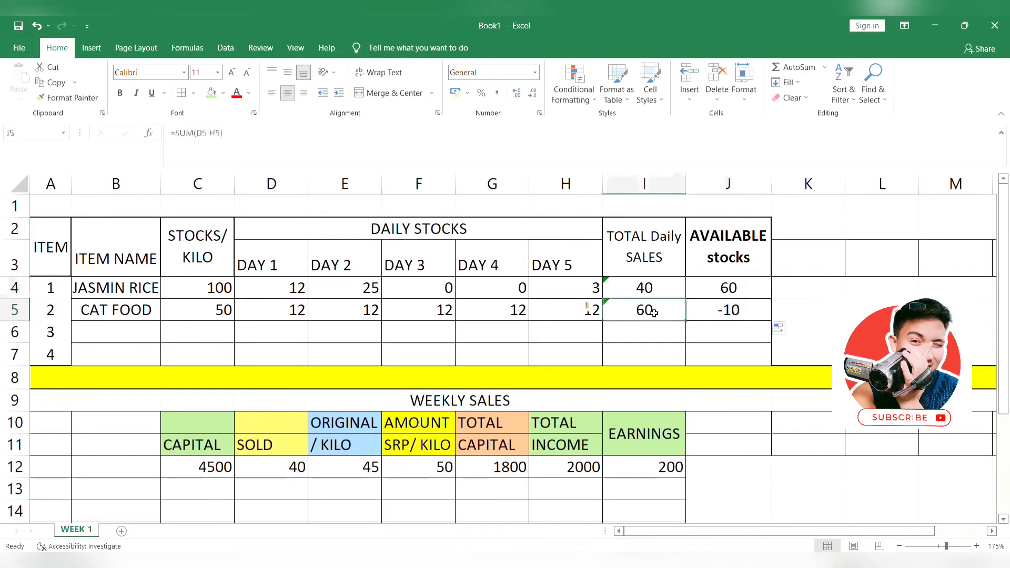
Step: Change CAT FOOD's day 4 sales in G5 to 0, giving 48 sold and 2 available
left_click(494, 312)
type("0")
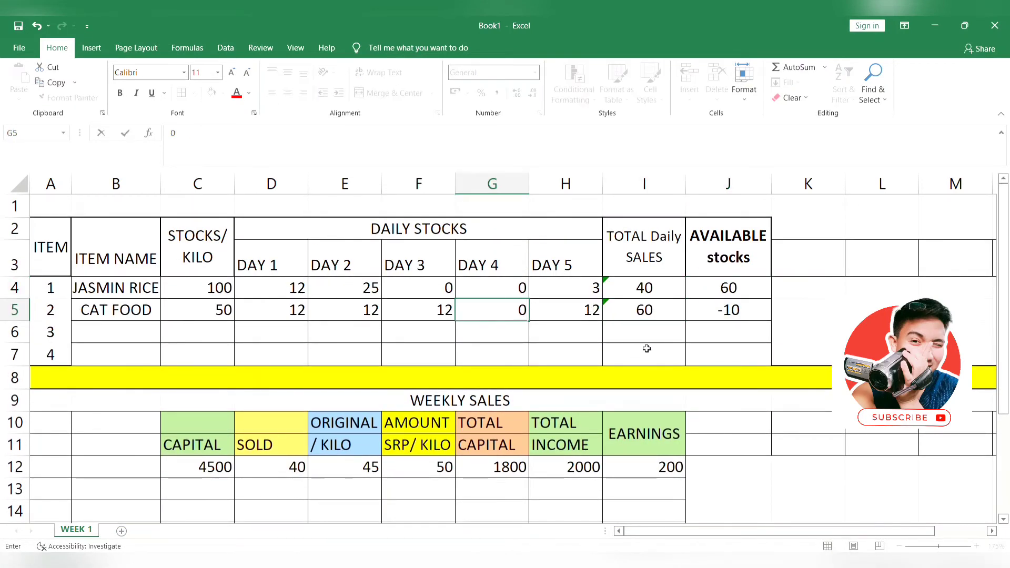
left_click(660, 318)
left_click(723, 310)
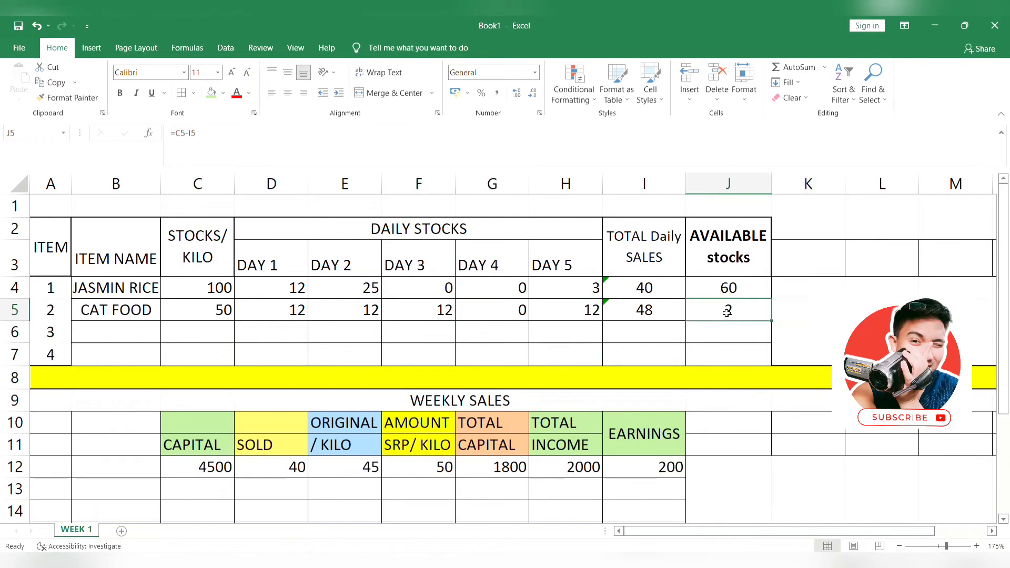
left_click(89, 310)
left_click(744, 316)
scroll(744, 314, "down", 1)
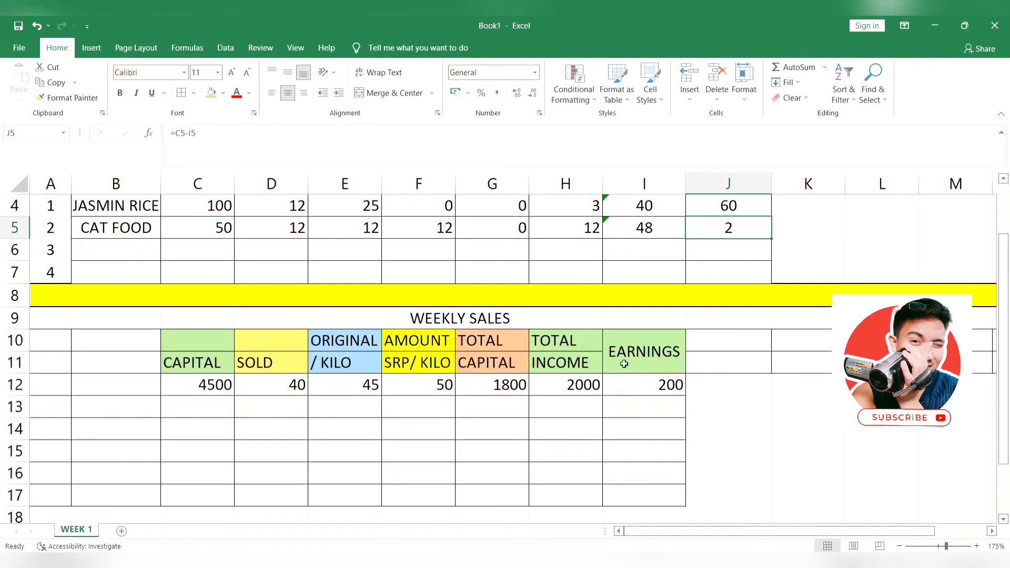
scroll(526, 394, "up", 1)
left_click(202, 490)
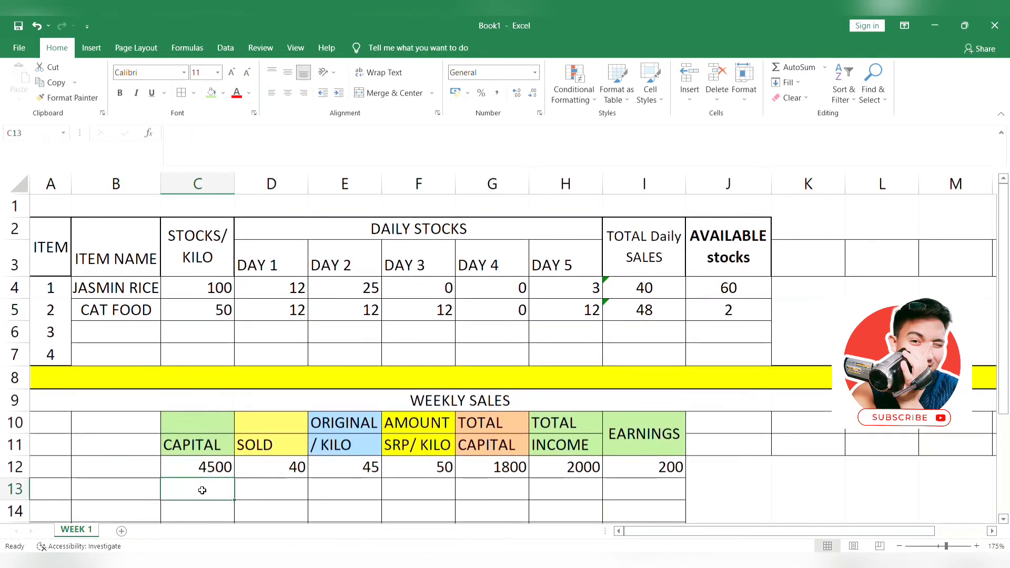
Step: Enter 2250 as cat food's capital in C13
scroll(216, 482, "down", 1)
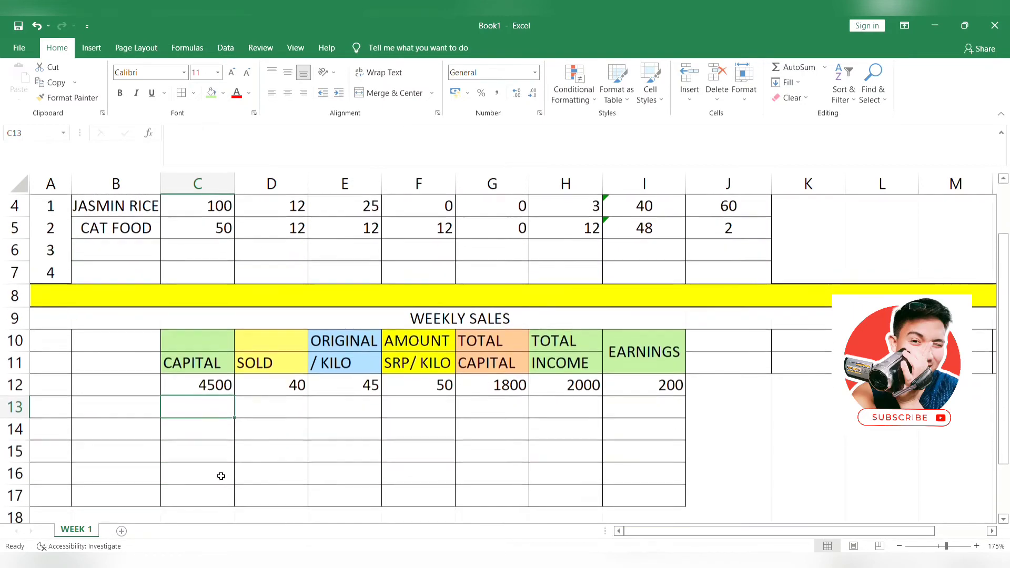
scroll(247, 400, "up", 1)
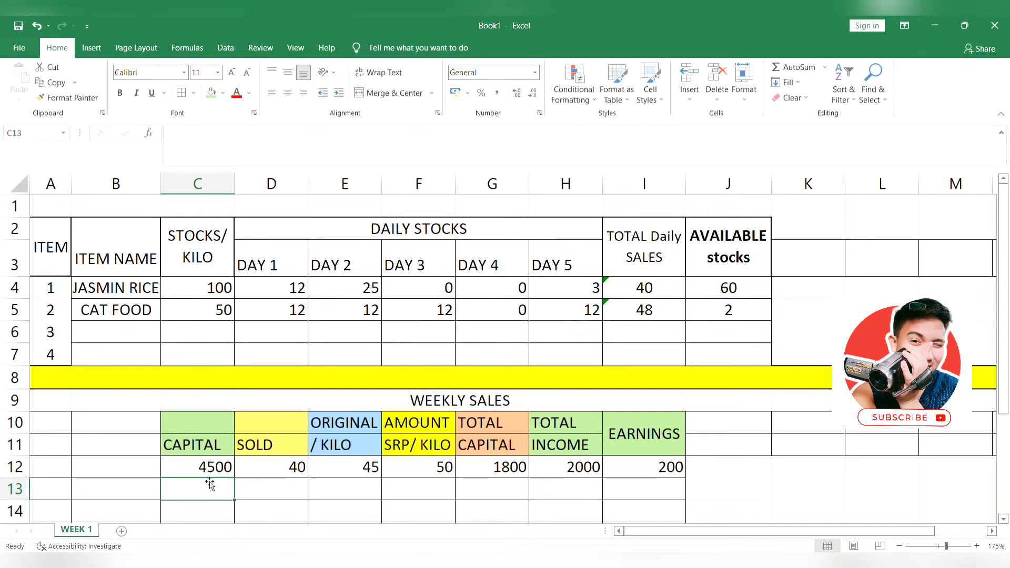
type("2250")
left_click(279, 323)
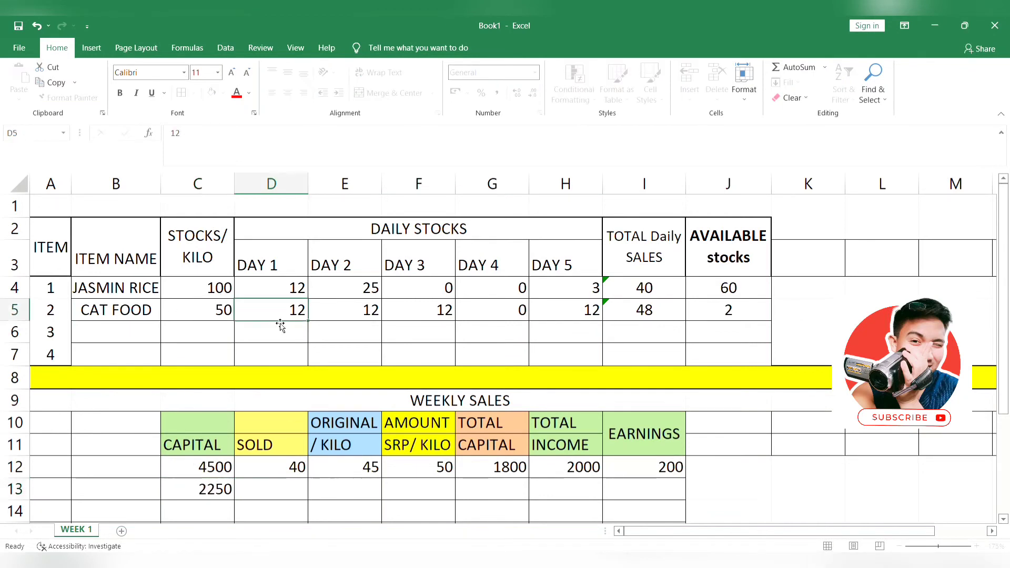
left_click(226, 315)
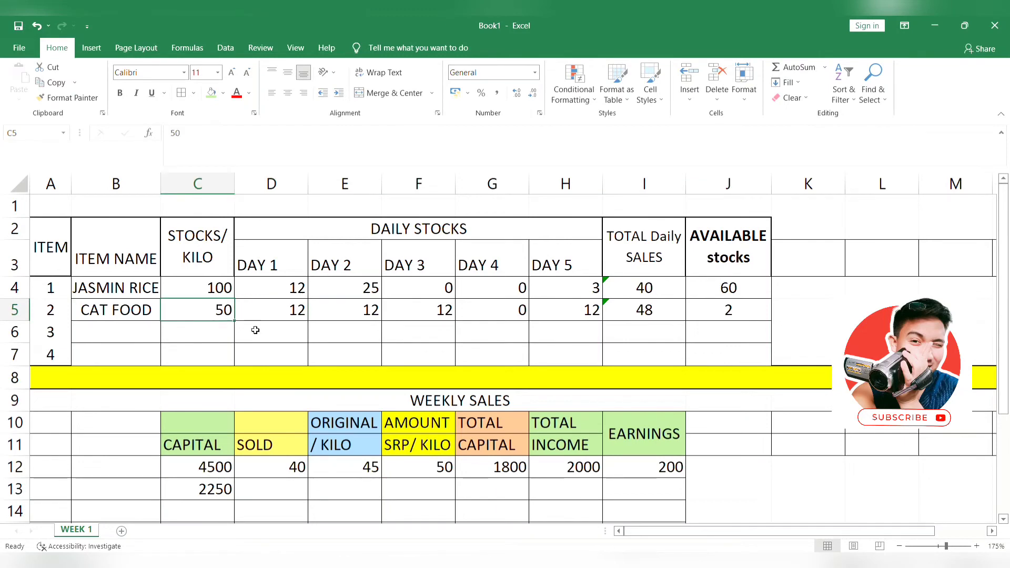
scroll(255, 330, "down", 1)
left_click(225, 454)
scroll(295, 435, "up", 1)
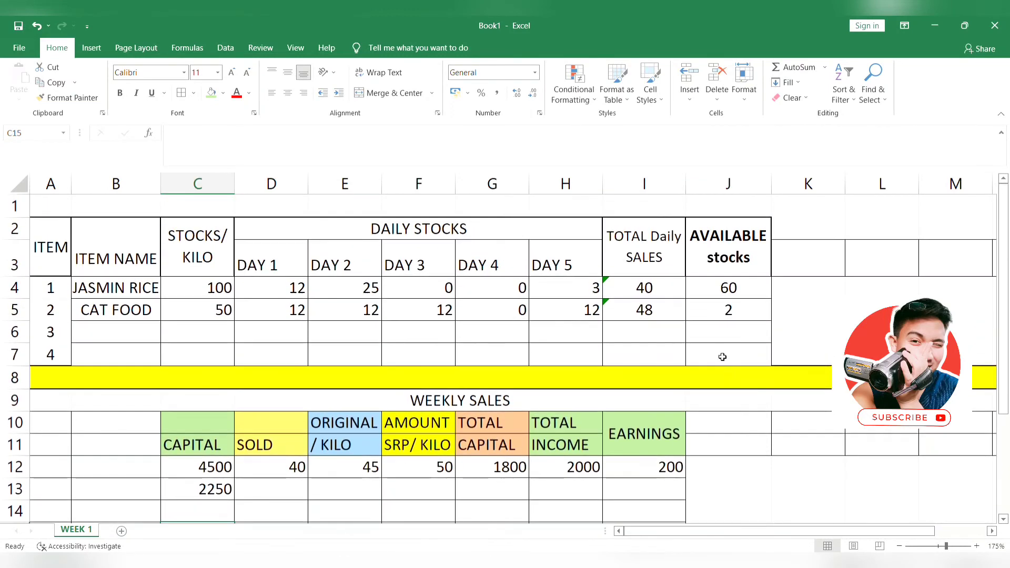
Step: Fill D13 with the SOLD formula copied down from D12, showing 48
left_click(260, 488)
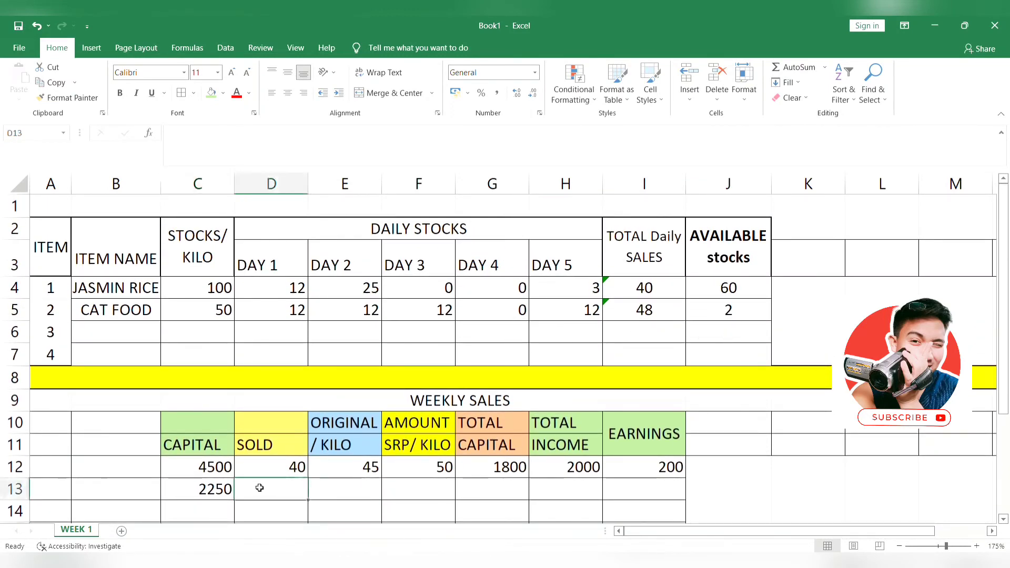
type("48")
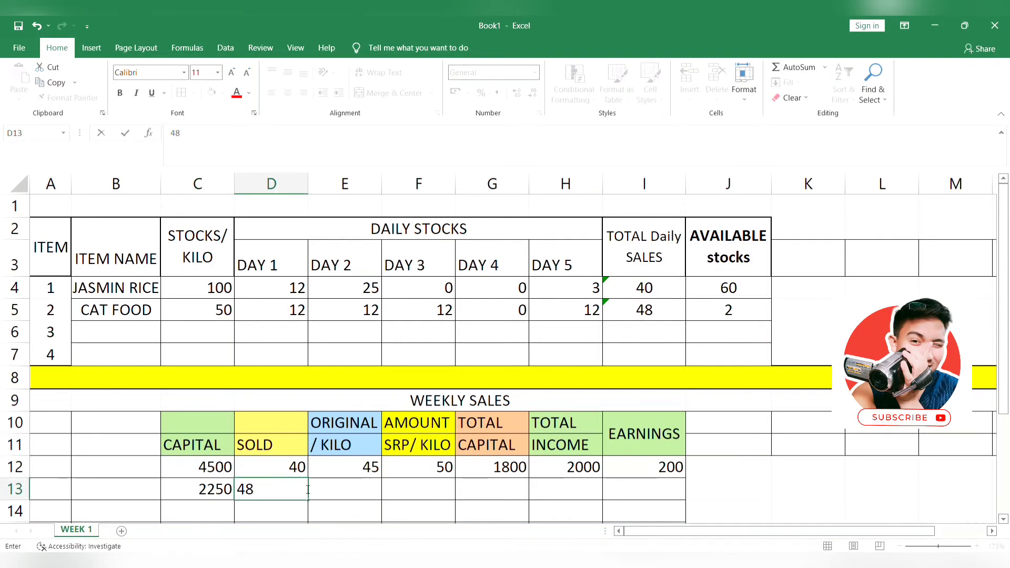
key("Escape")
left_click(299, 471)
left_click_drag(299, 483, 311, 497)
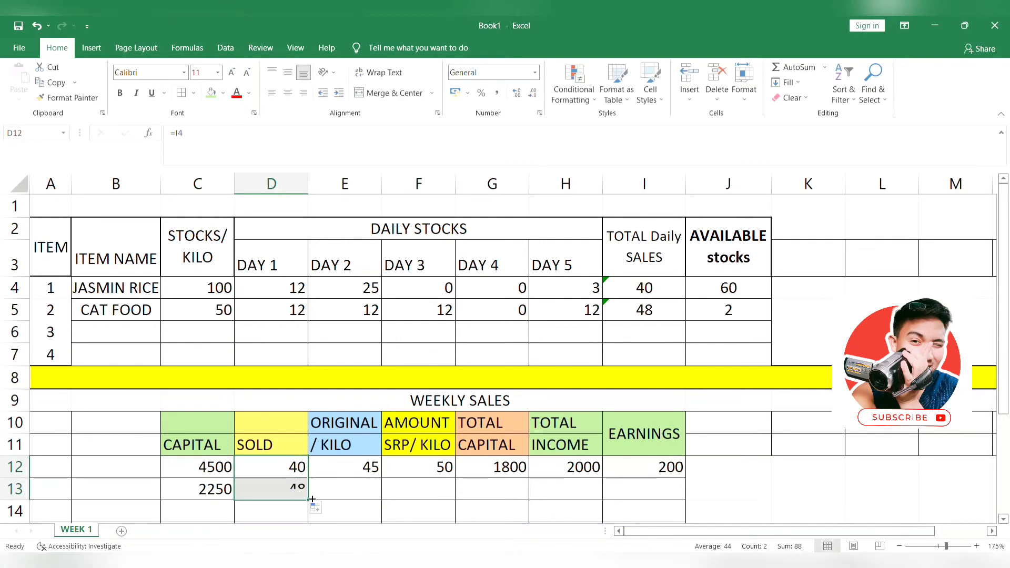
left_click(363, 493)
scroll(371, 457, "down", 1)
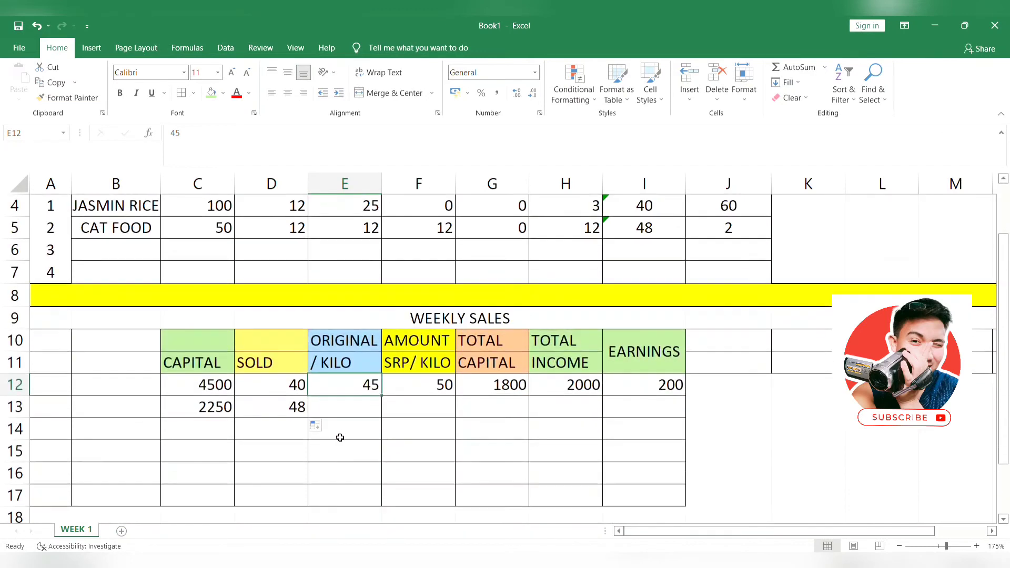
Step: Set cat food's original price per kilo in E13 to 45
type("4")
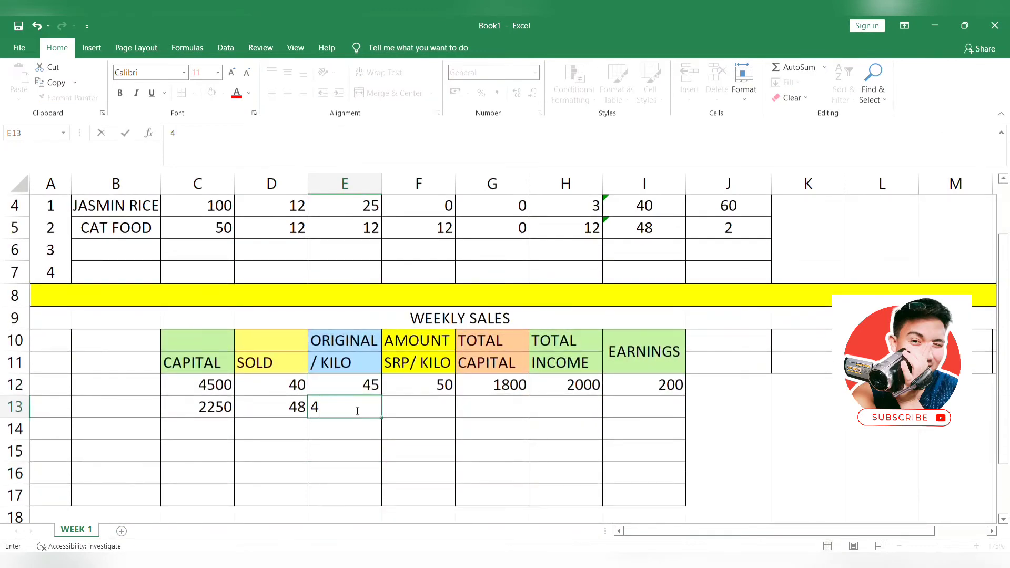
type("5")
key("BackSpace")
key("BackSpace")
type("30")
key("Tab")
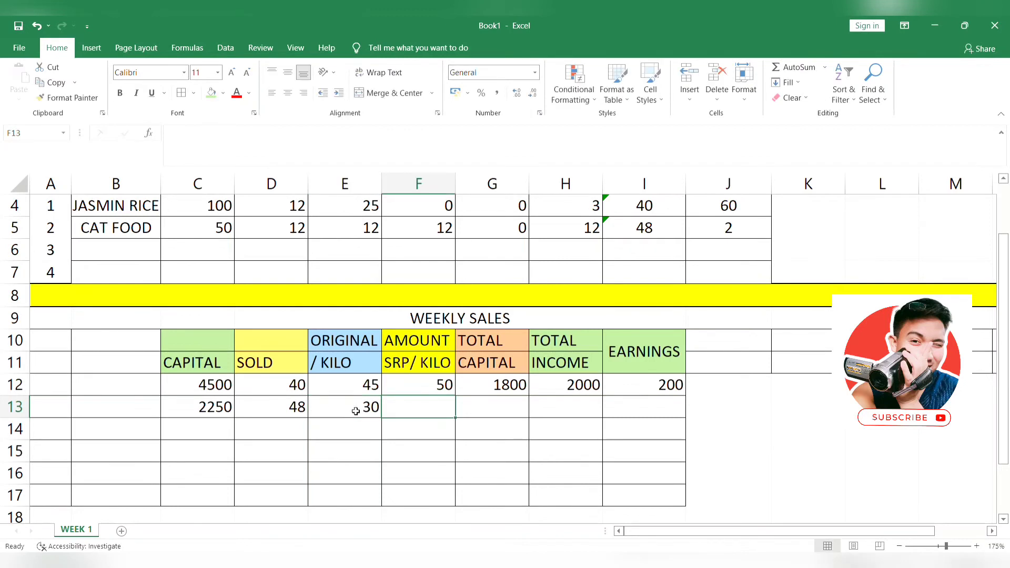
left_click(356, 411)
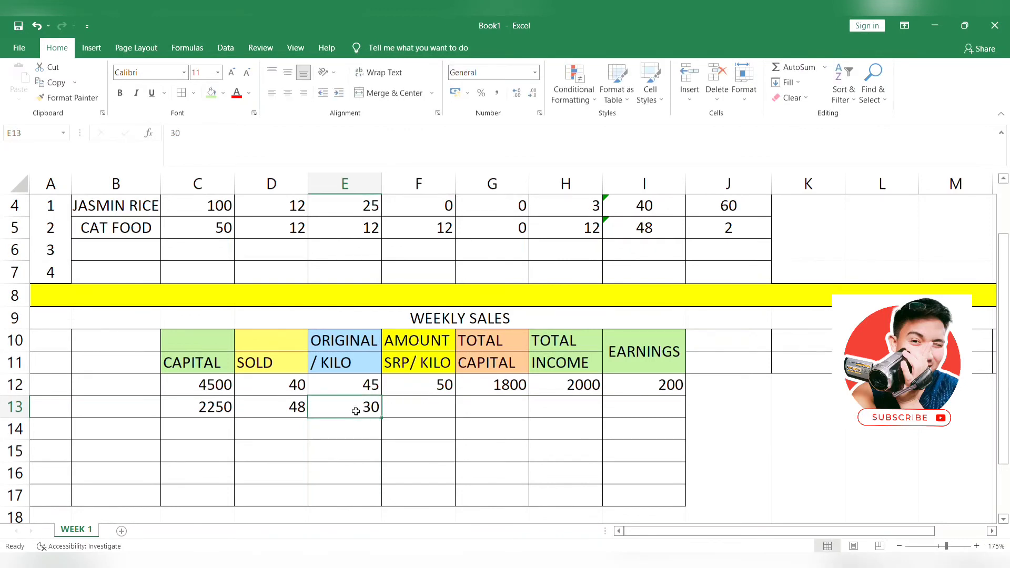
key("BackSpace")
type("5")
key("Tab")
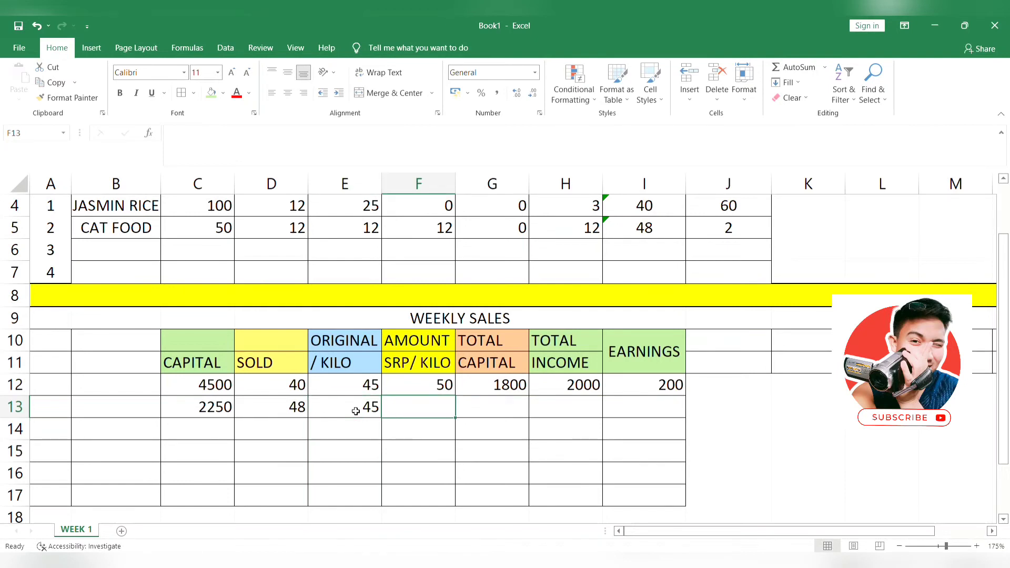
Step: Enter 70 as cat food's SRP per kilo in F13
type("70")
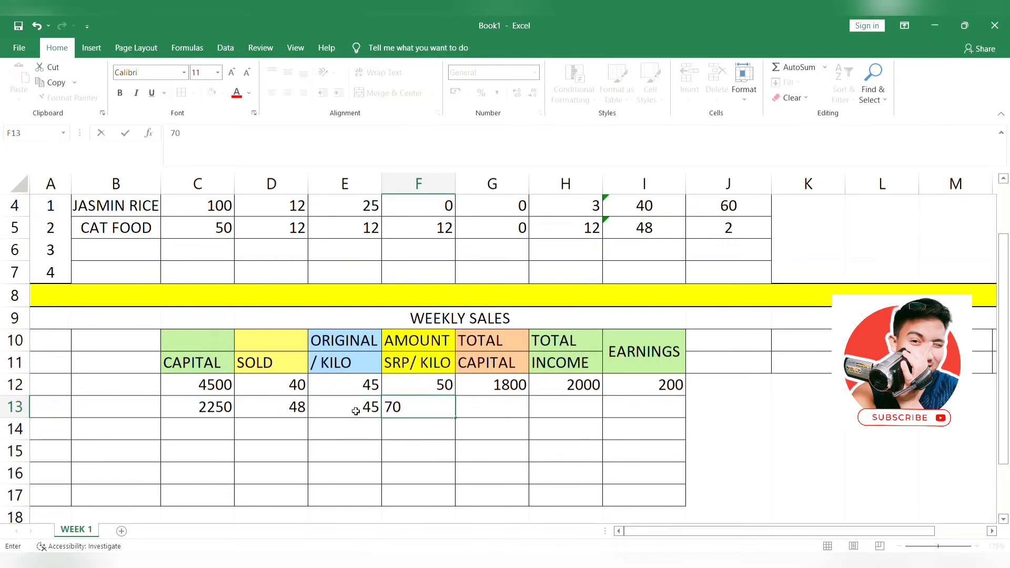
key("Tab")
key("Tab")
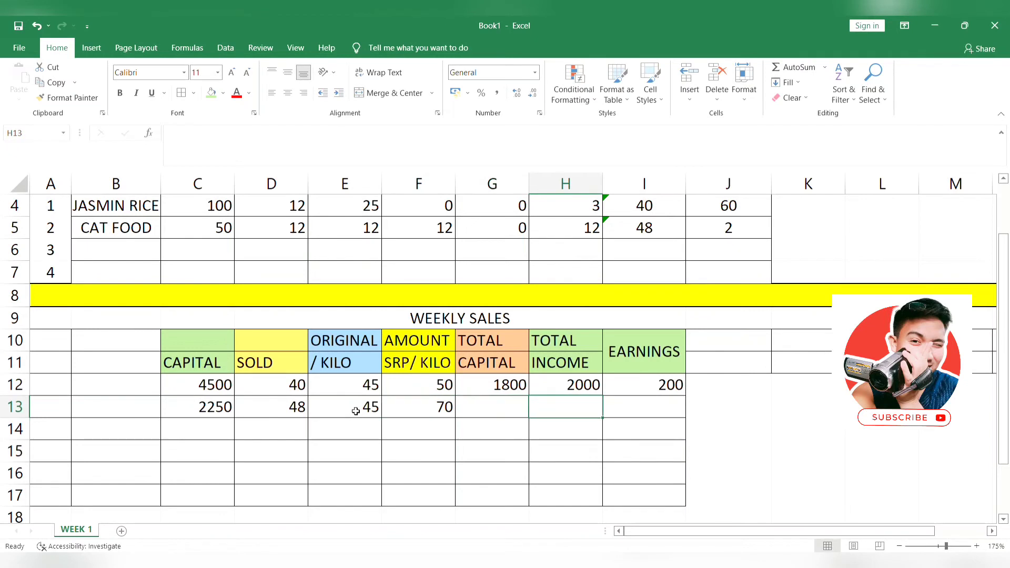
key("Up")
key("Up")
key("Left")
key("Down")
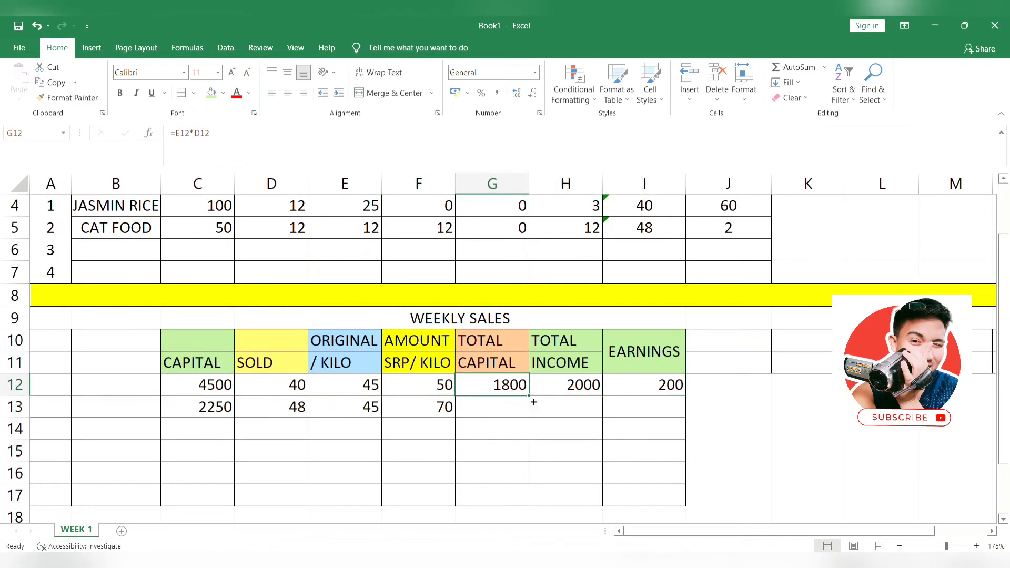
Step: Copy the G12, H12 and I12 formulas down to row 13, giving 2160, 3360 and 1200
left_click_drag(534, 402, 531, 415)
key("Right")
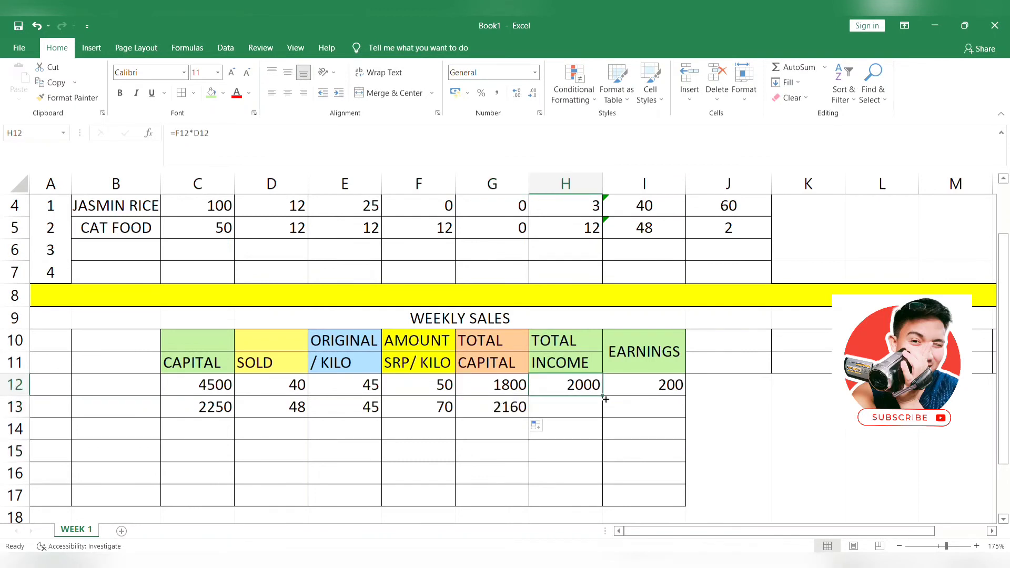
left_click_drag(604, 399, 604, 416)
key("Right")
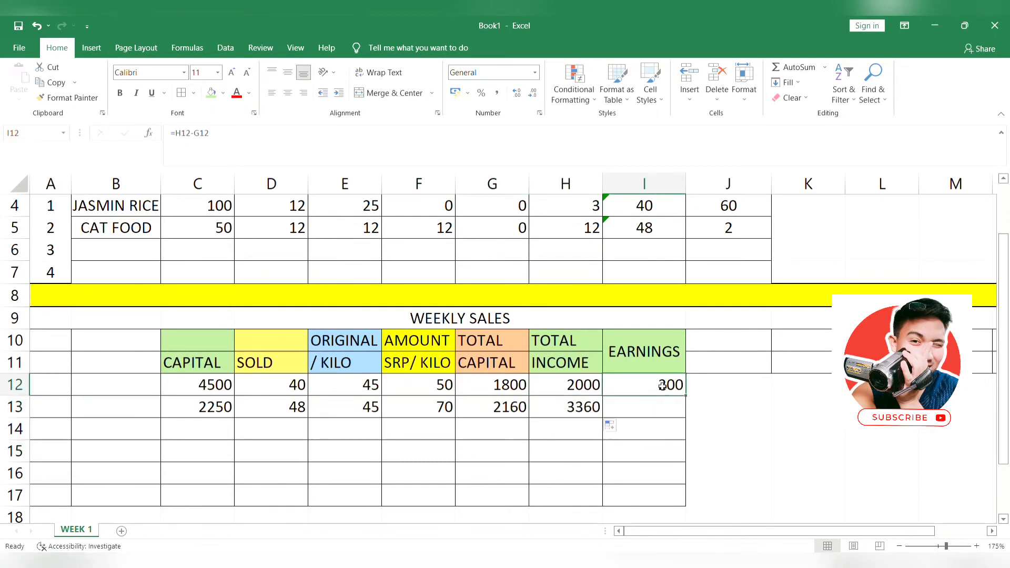
left_click_drag(688, 397, 684, 417)
left_click(724, 428)
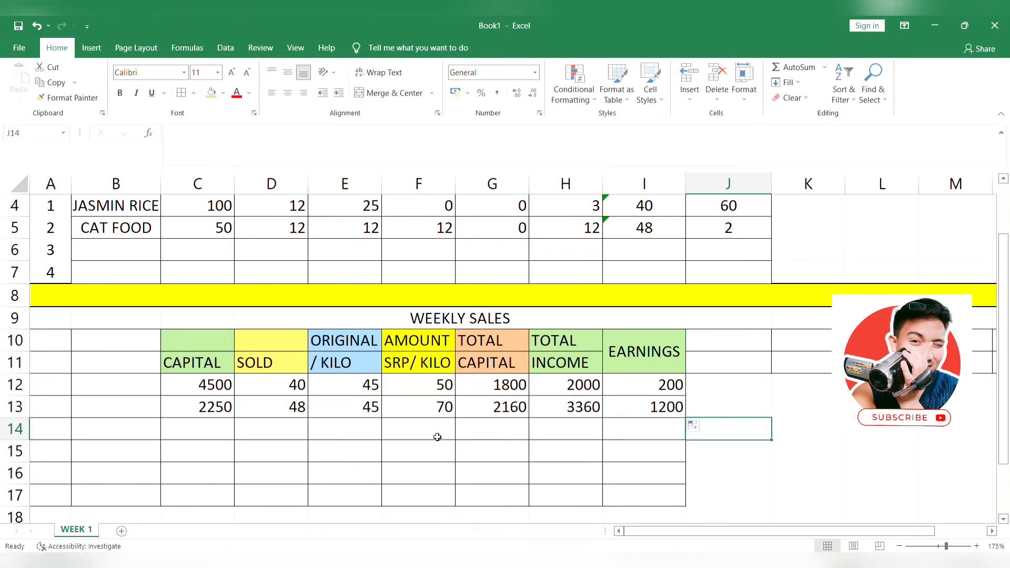
Step: Check cat food's SOLD, stock, available stocks and earnings formulas
left_click(270, 431)
left_click(279, 417)
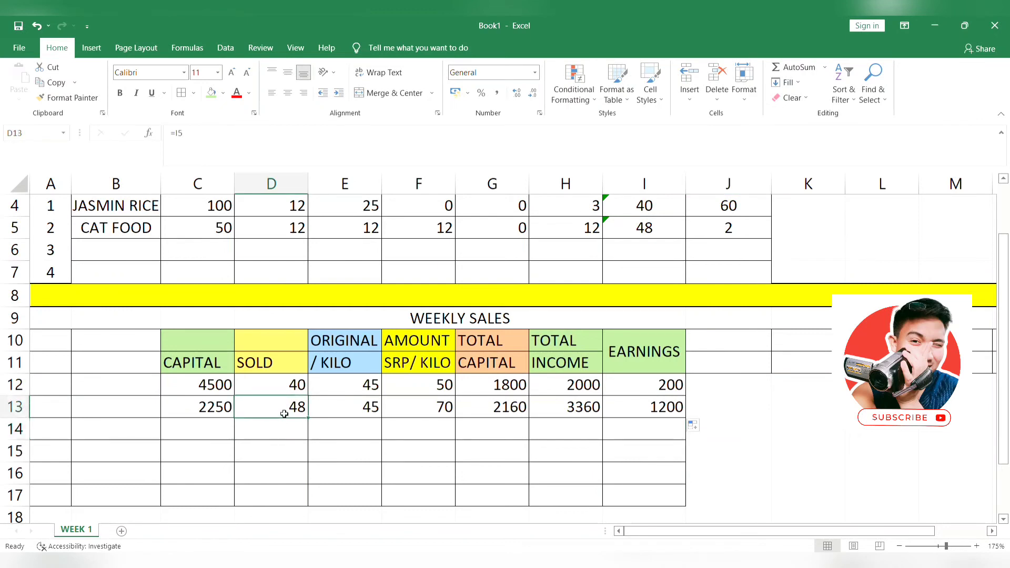
left_click(635, 454)
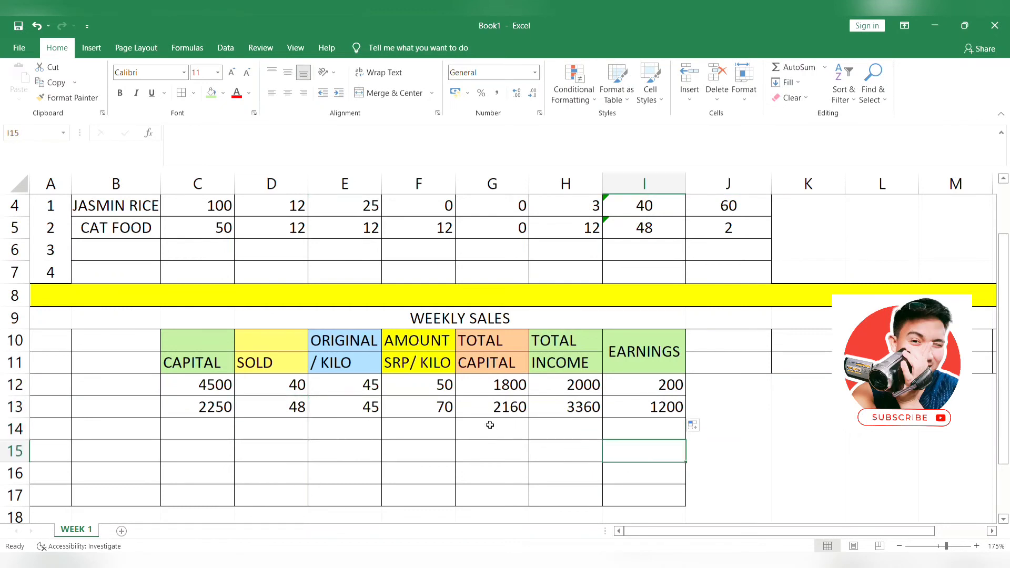
left_click(295, 416)
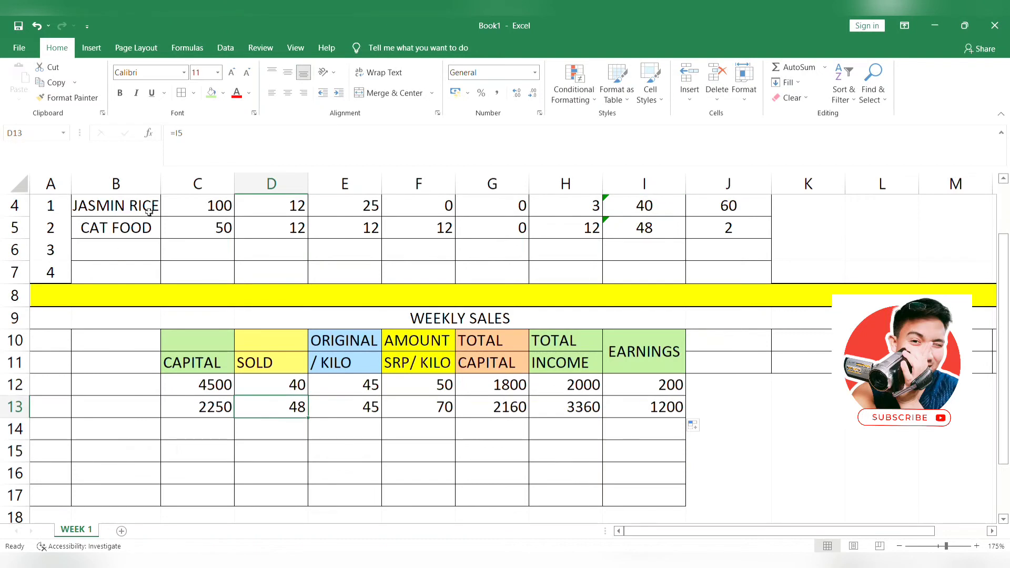
left_click(223, 232)
left_click(629, 426)
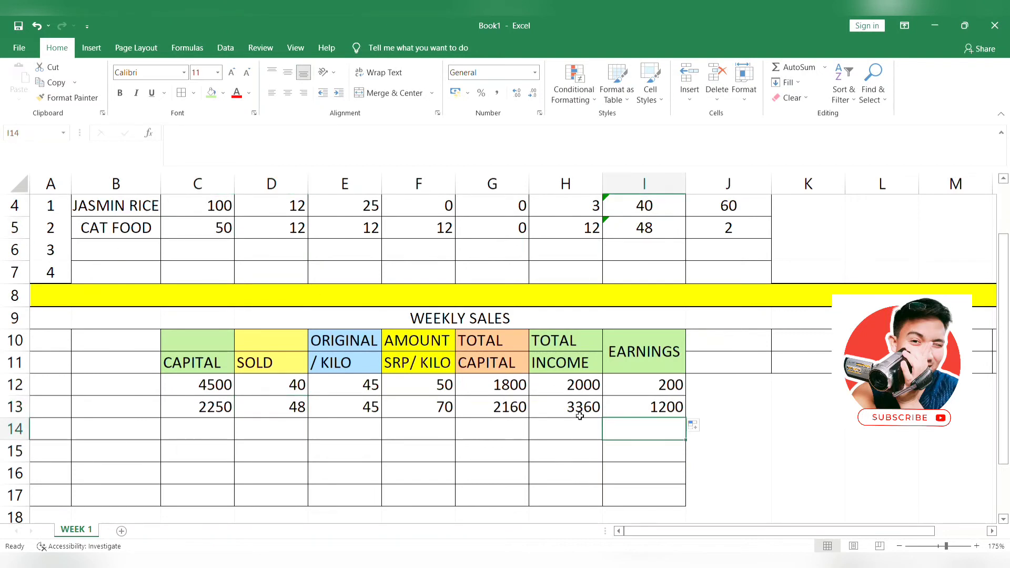
left_click(703, 235)
left_click(645, 409)
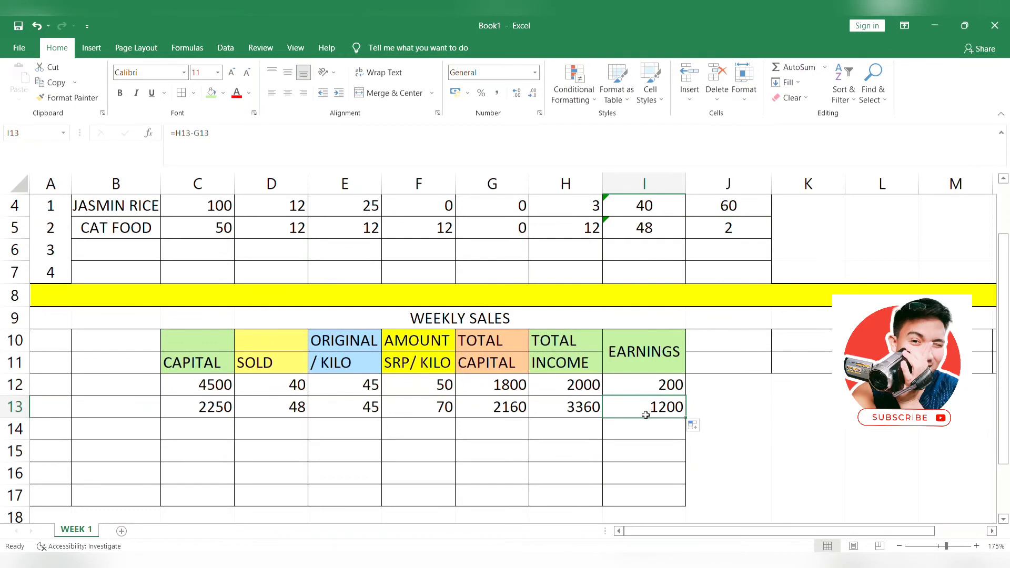
Step: Review cat food's daily sales figures for days 1 to 5
scroll(499, 331, "up", 1)
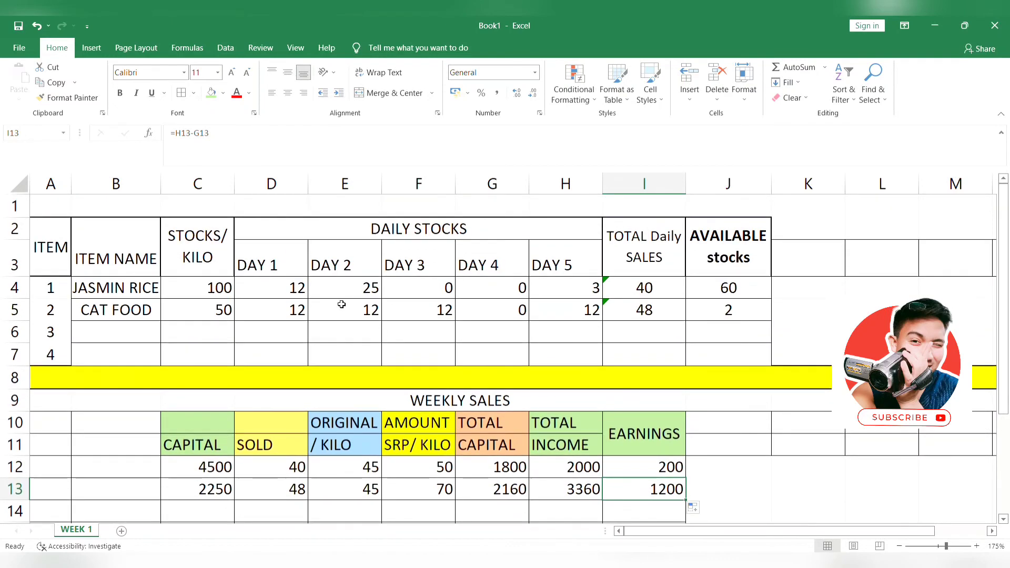
left_click(263, 305)
left_click(324, 308)
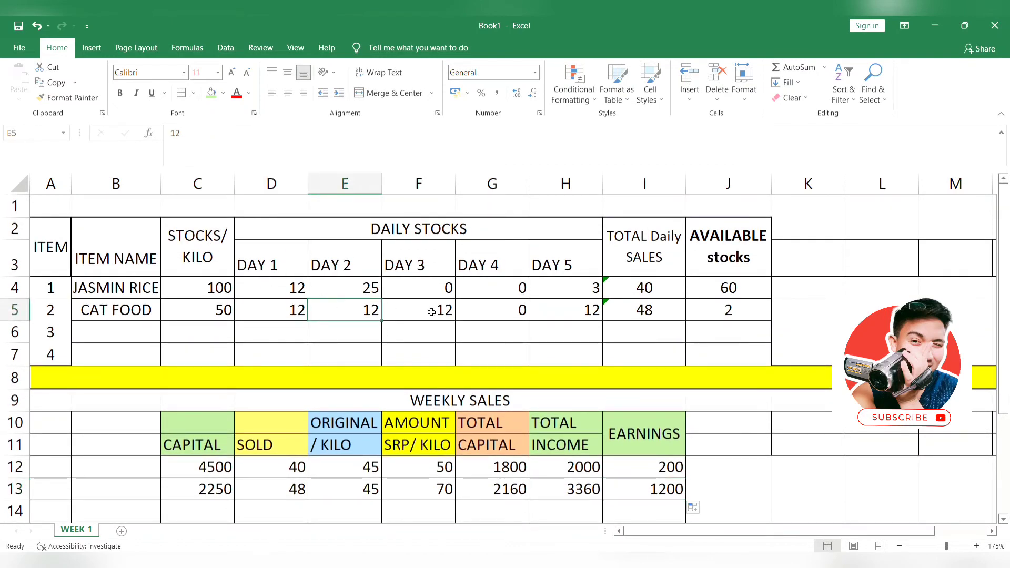
left_click(432, 312)
left_click(496, 314)
left_click(554, 314)
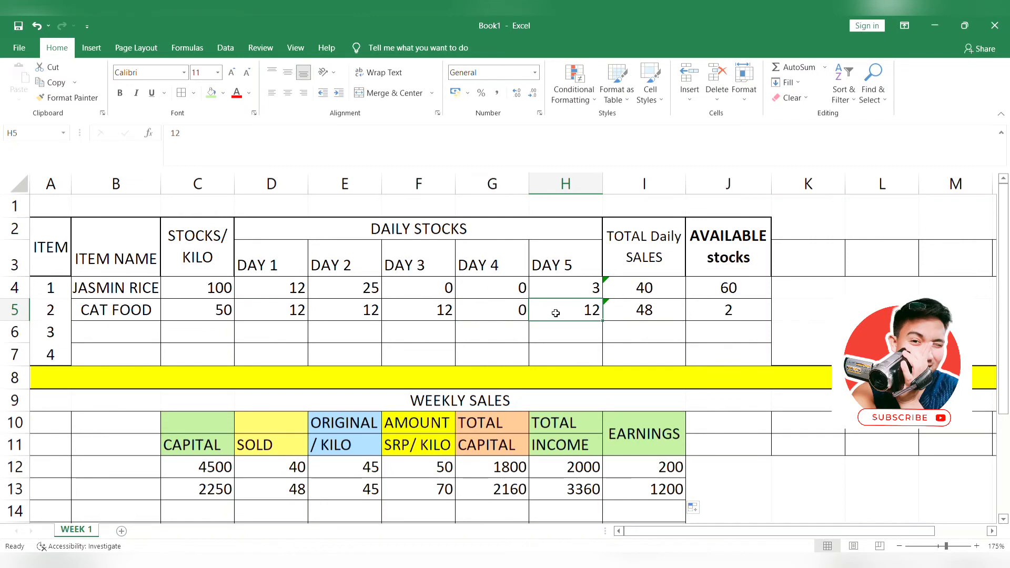
Step: Add a blank Sheet2 worksheet, then go back to the WEEK 1 sheet
left_click(119, 530)
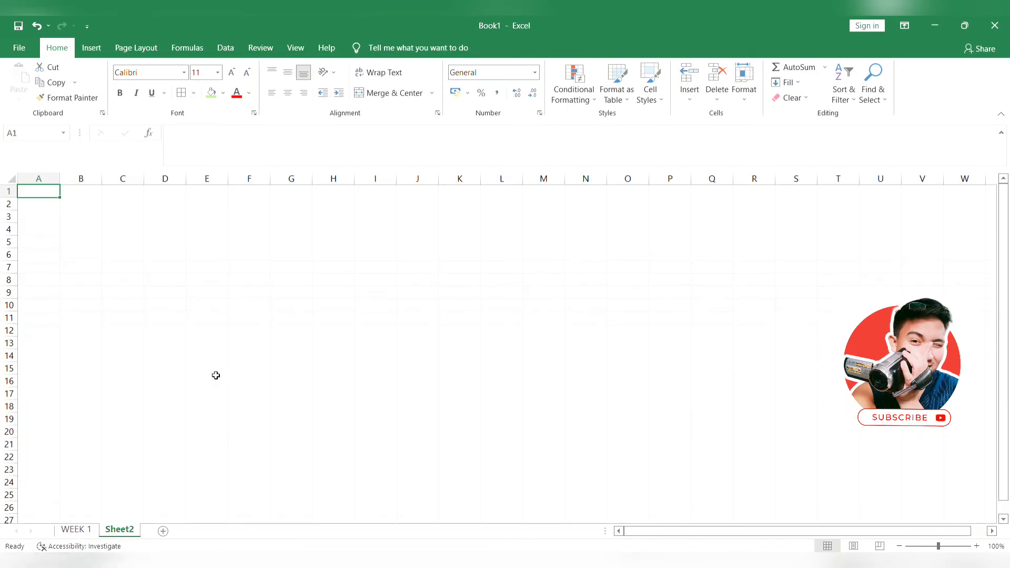
left_click(79, 530)
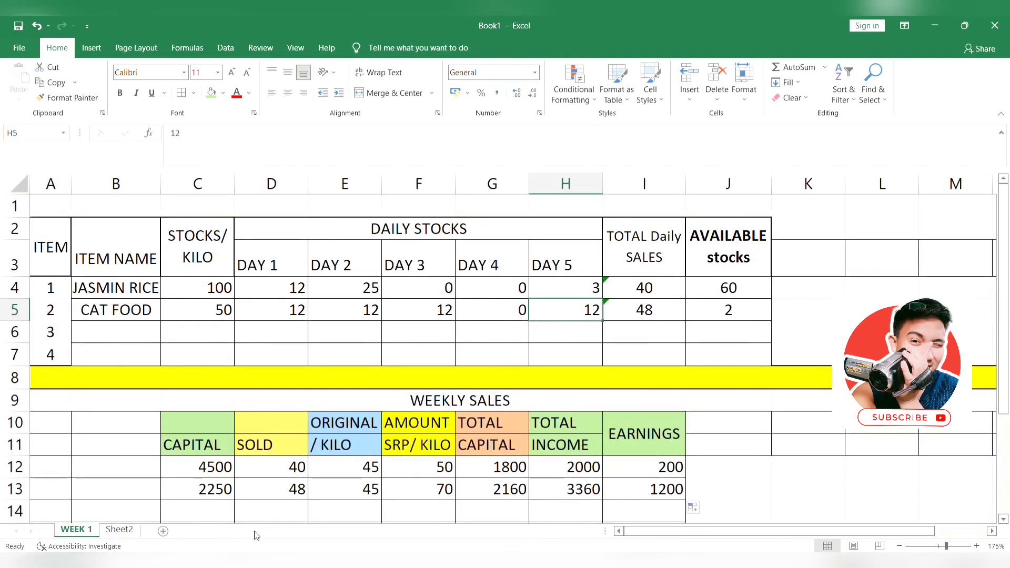
left_click(119, 530)
left_click(71, 530)
scroll(315, 287, "down", 2)
scroll(609, 339, "up", 2)
scroll(656, 354, "down", 3)
scroll(655, 354, "up", 3)
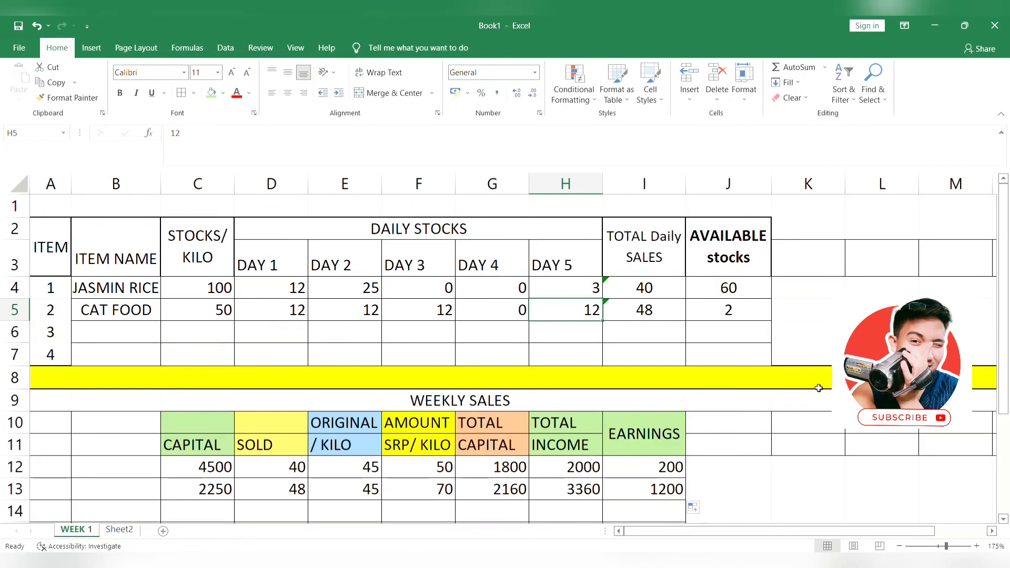